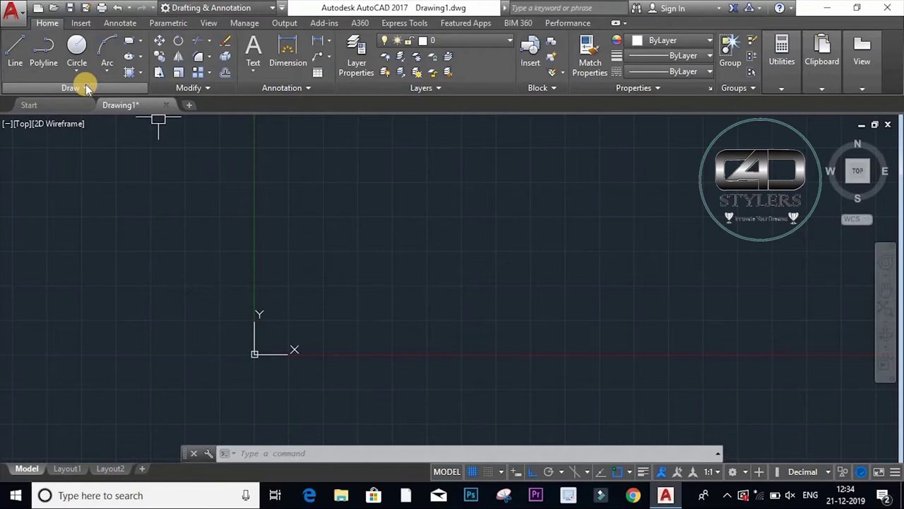
Step: Expand the Draw panel, then run REGION and end it with nothing selected, panning the origin toward the centre
{"action": "left_click", "coordinate": [83, 88]}
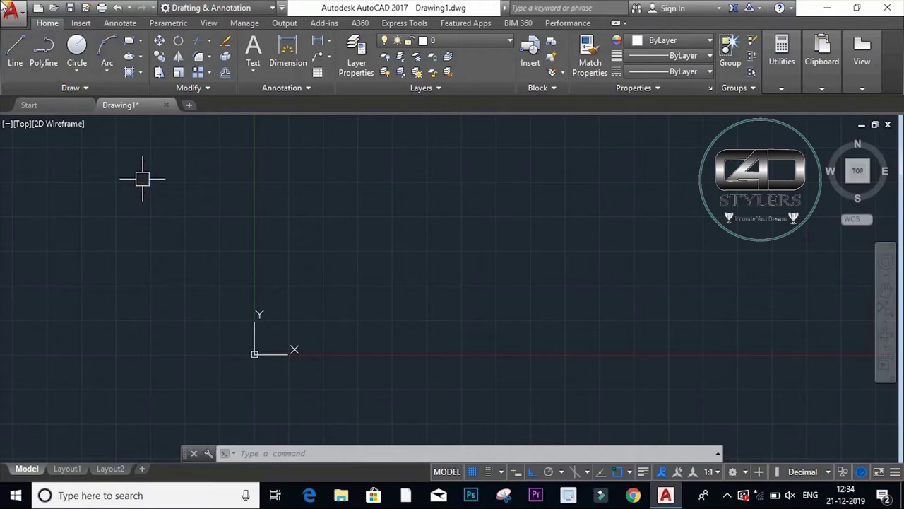
{"action": "left_click", "coordinate": [89, 88]}
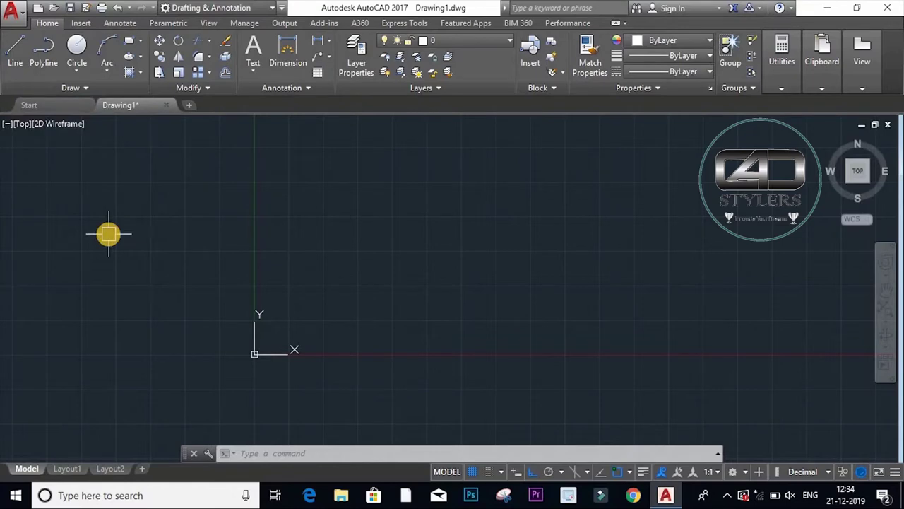
{"action": "left_click", "coordinate": [91, 88]}
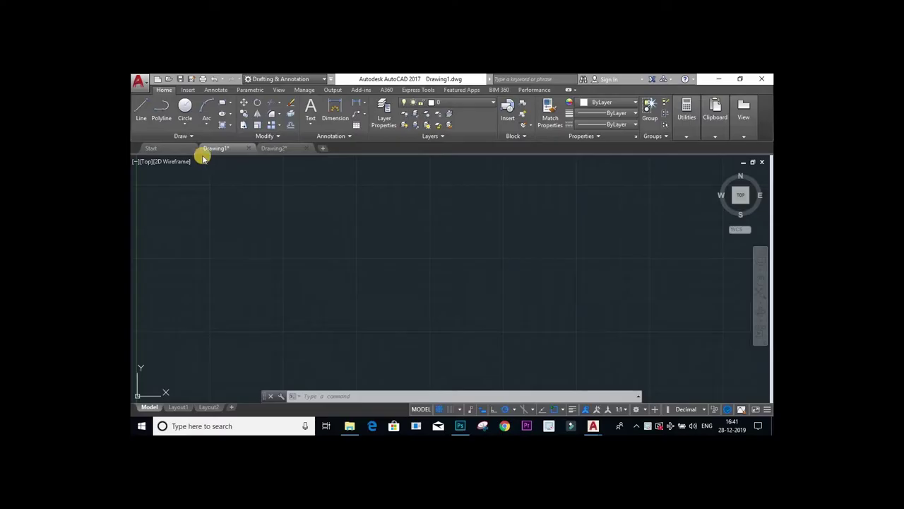
{"action": "left_click", "coordinate": [180, 137]}
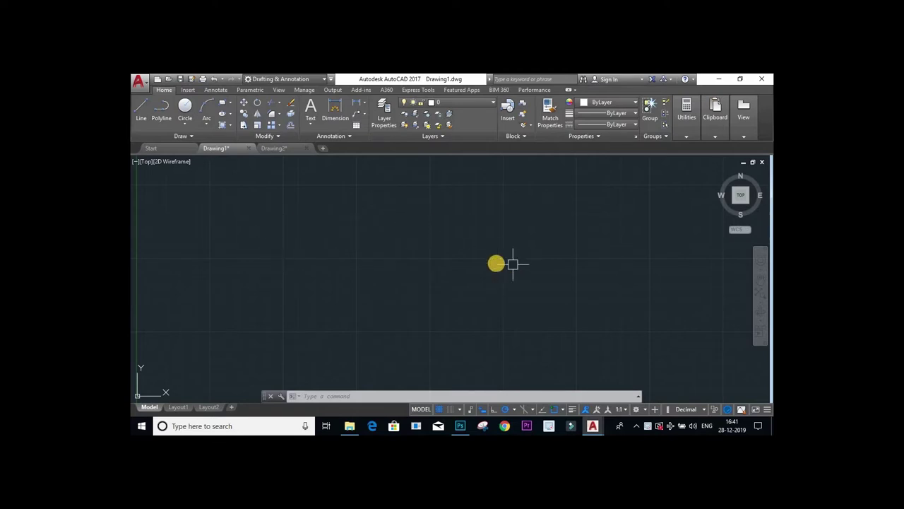
{"action": "left_click", "coordinate": [185, 136]}
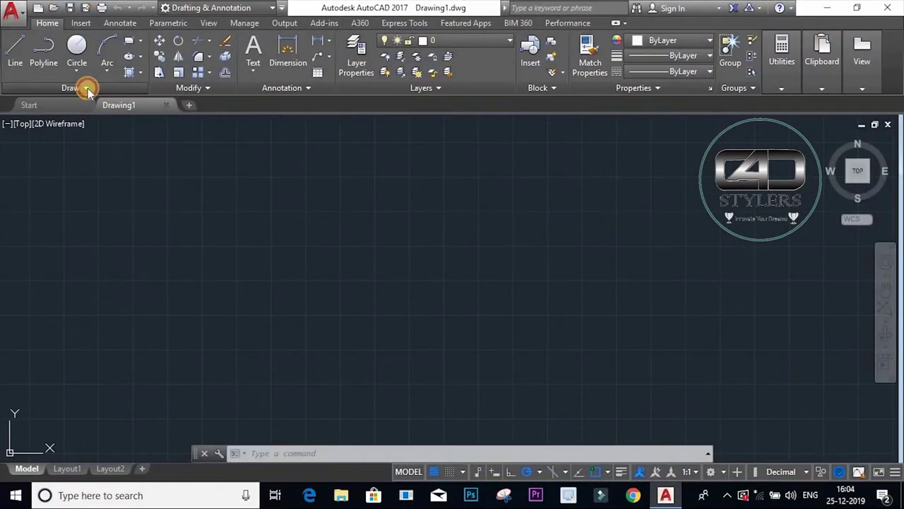
{"action": "left_click", "coordinate": [80, 26]}
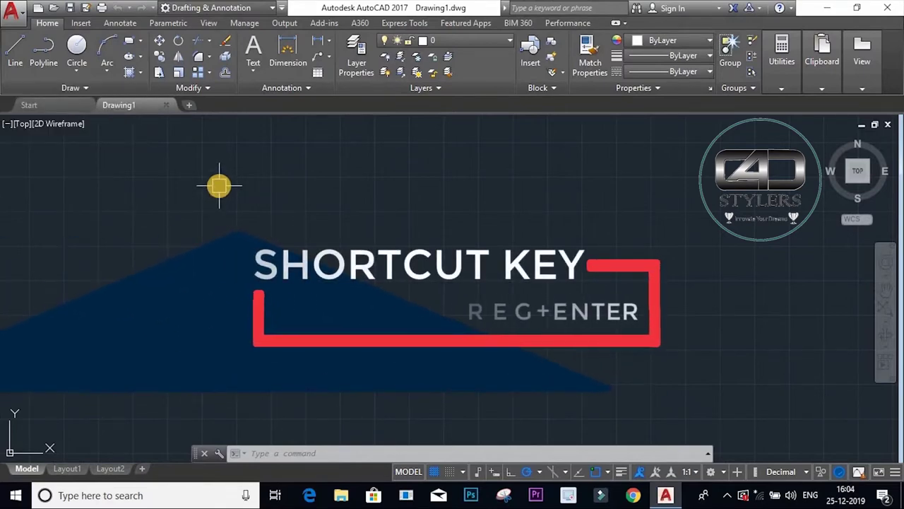
{"action": "type", "text": "reg"}
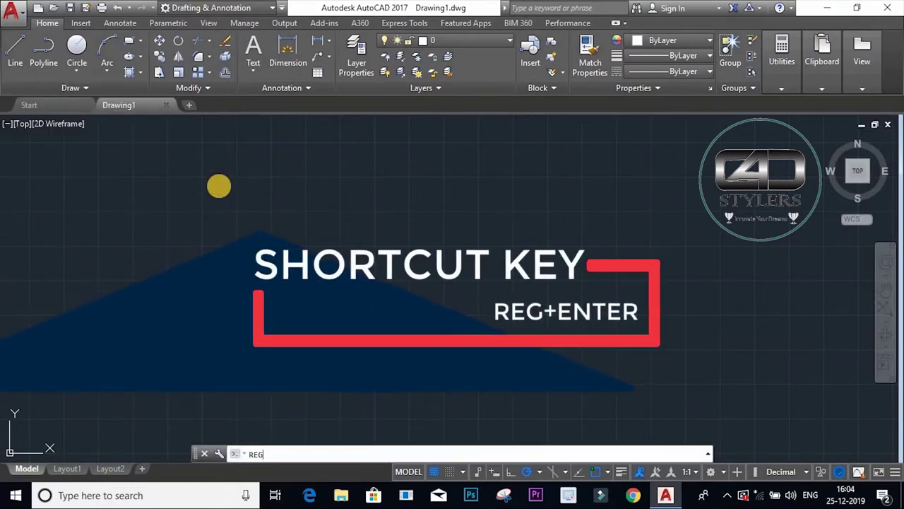
{"action": "key", "text": "Return"}
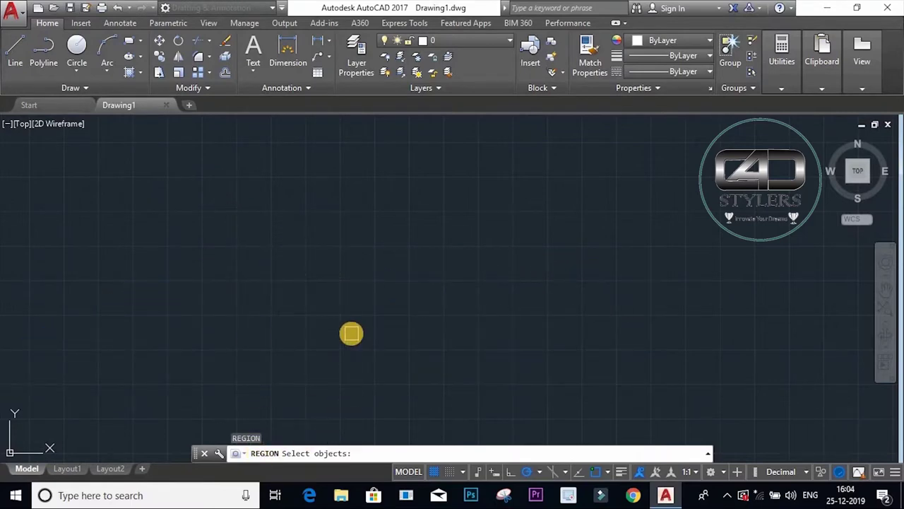
{"action": "mouse_move", "coordinate": [351, 333]}
{"action": "middle_mouse_down"}
{"action": "mouse_move", "coordinate": [366, 270]}
{"action": "mouse_move", "coordinate": [504, 242]}
{"action": "mouse_move", "coordinate": [476, 273]}
{"action": "mouse_move", "coordinate": [356, 314]}
{"action": "mouse_move", "coordinate": [497, 294]}
{"action": "mouse_move", "coordinate": [532, 257]}
{"action": "middle_mouse_up"}
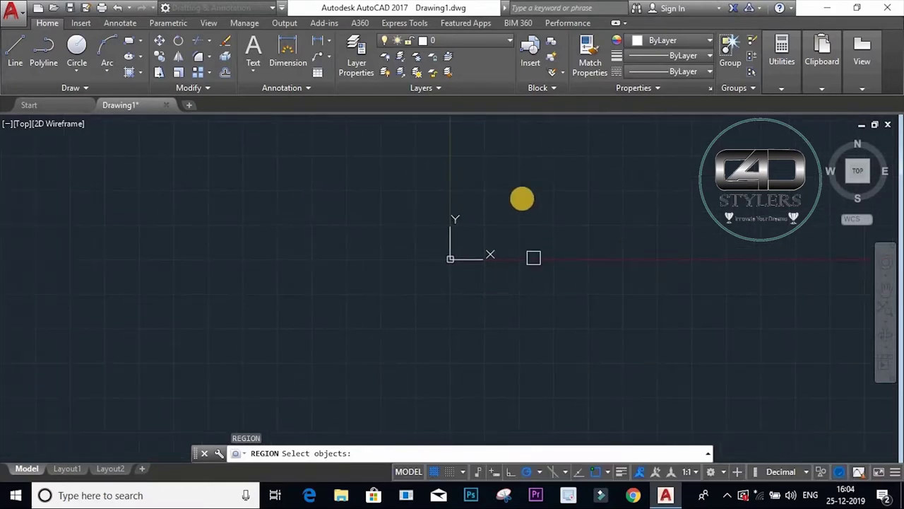
{"action": "left_click", "coordinate": [433, 321]}
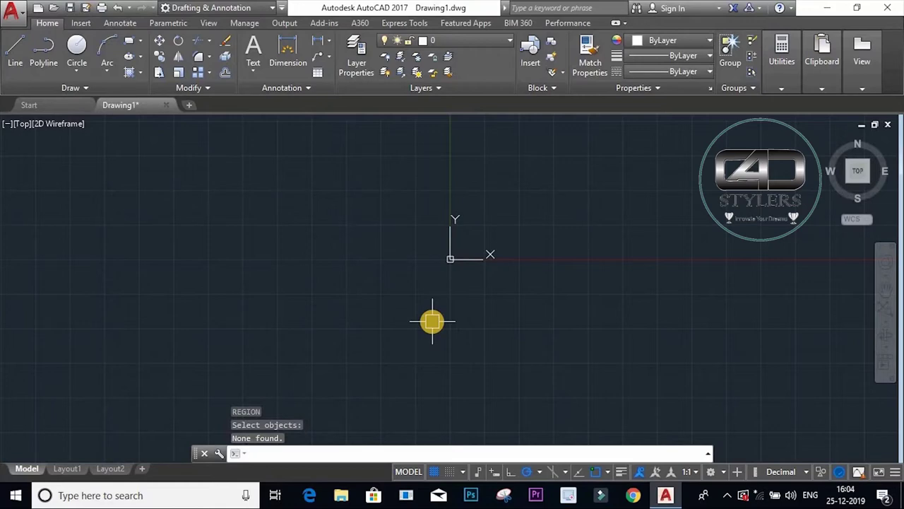
Step: Draw a circle to the left of the origin
{"action": "type", "text": "c"}
{"action": "key", "text": "Return"}
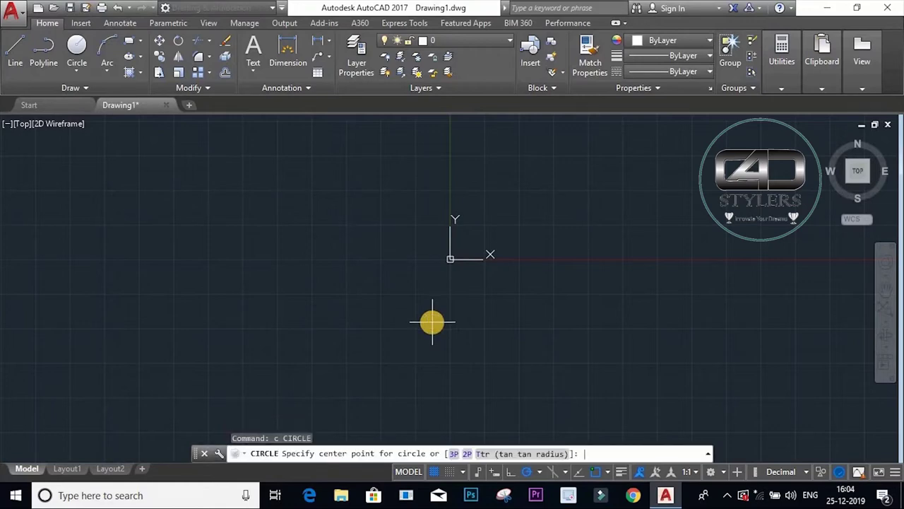
{"action": "left_click", "coordinate": [361, 260]}
{"action": "left_click", "coordinate": [385, 231]}
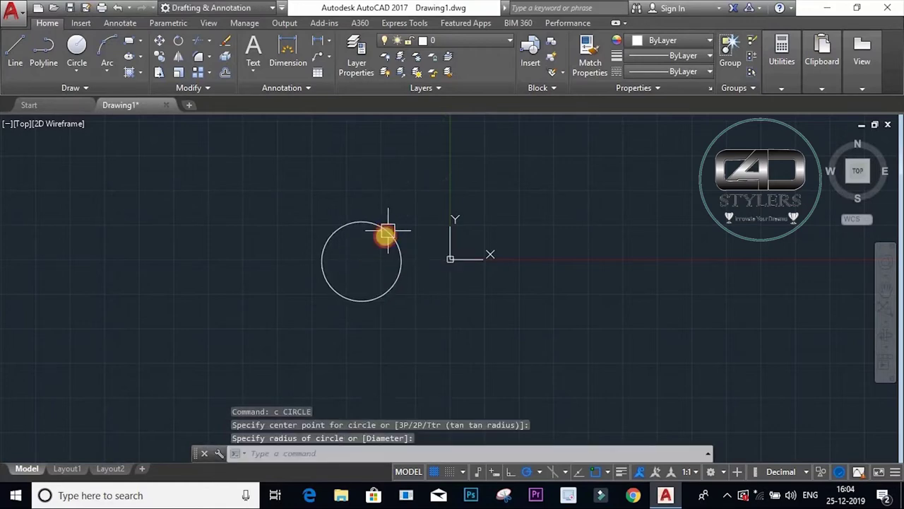
{"action": "left_click", "coordinate": [401, 264]}
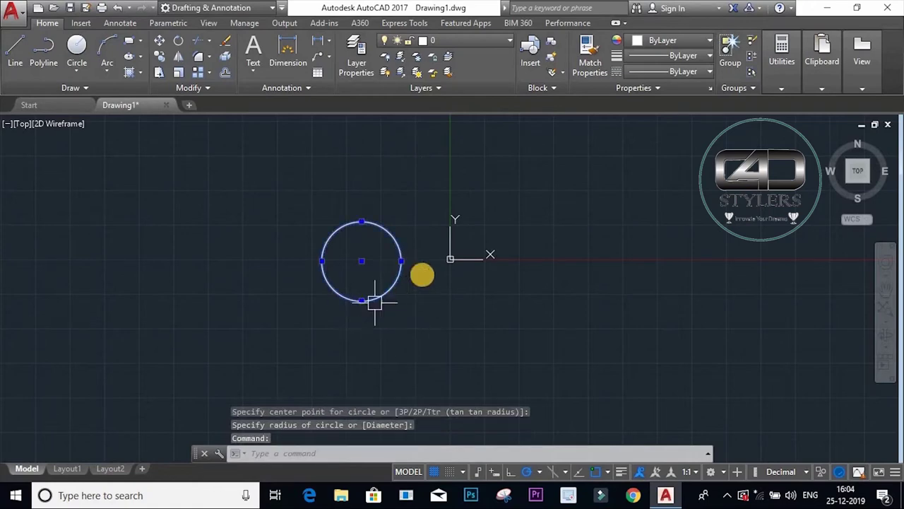
{"action": "type", "text": "r"}
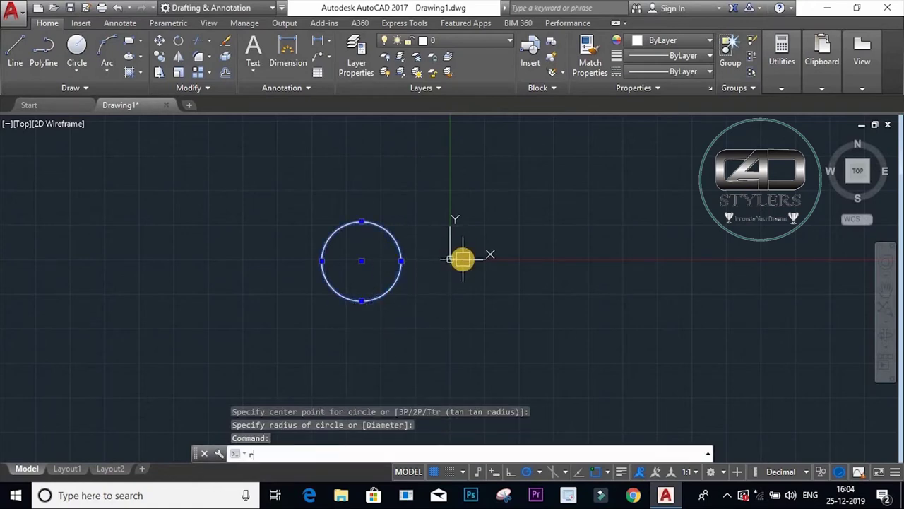
{"action": "key", "text": "BackSpace"}
{"action": "key", "text": "BackSpace"}
Step: Draw a closed, tilted square of four lines just right of the circle
{"action": "type", "text": "l"}
{"action": "key", "text": "Return"}
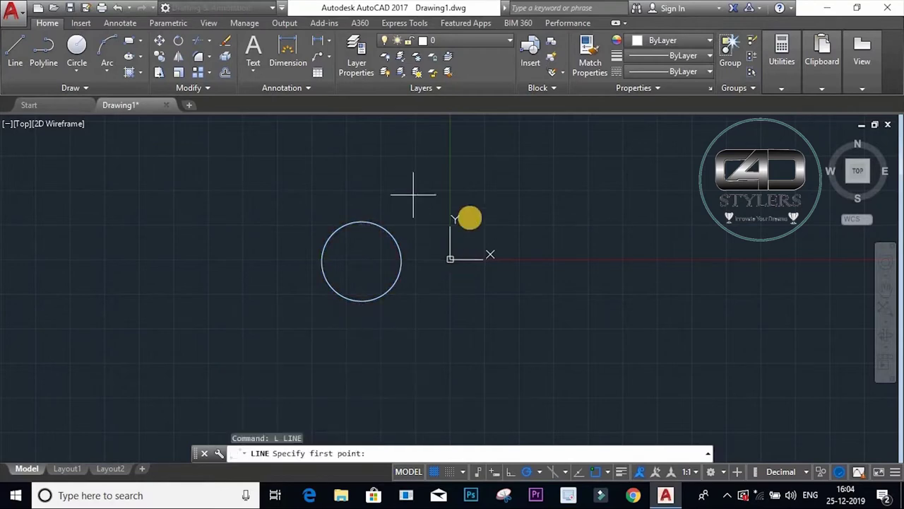
{"action": "left_click", "coordinate": [483, 206]}
{"action": "left_click", "coordinate": [524, 226]}
{"action": "left_click", "coordinate": [499, 277]}
{"action": "left_click", "coordinate": [456, 250]}
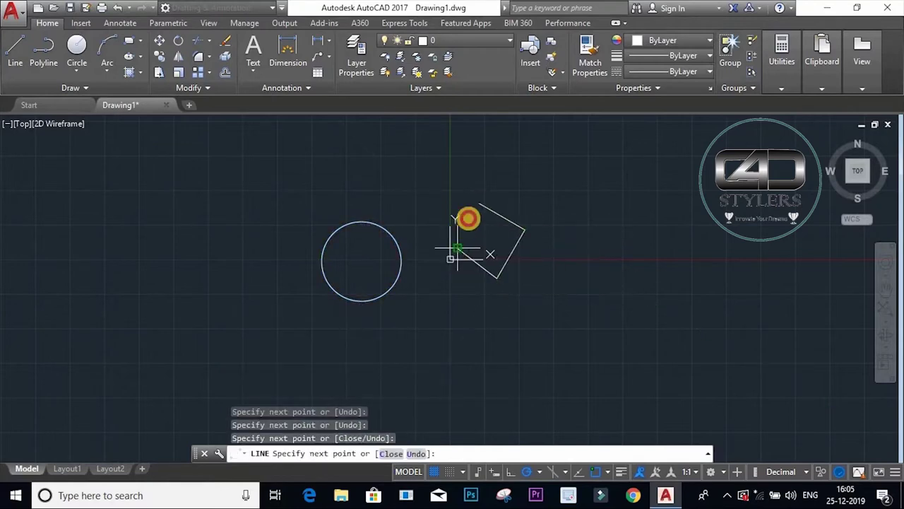
{"action": "left_click", "coordinate": [479, 203]}
{"action": "right_click", "coordinate": [478, 203]}
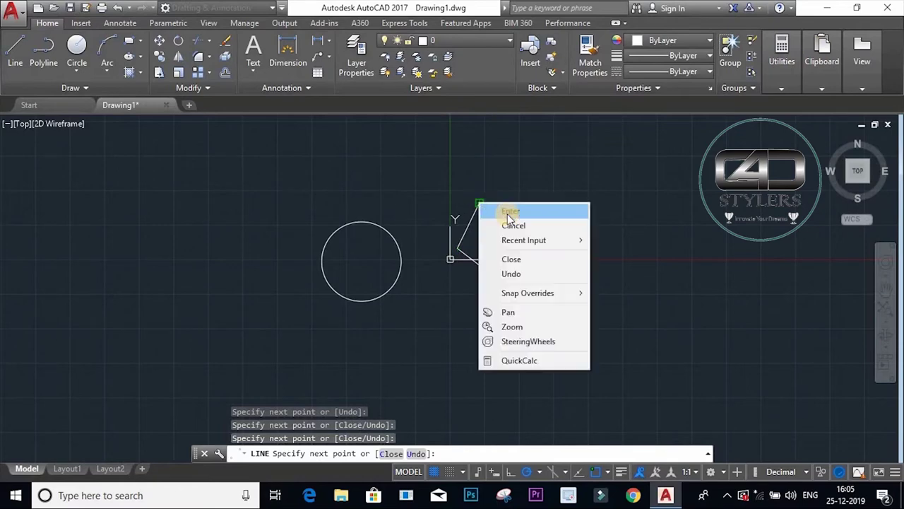
{"action": "left_click", "coordinate": [506, 212]}
Step: Select the square's edges and the circle to check them, then expand the Draw panel
{"action": "left_click", "coordinate": [504, 219]}
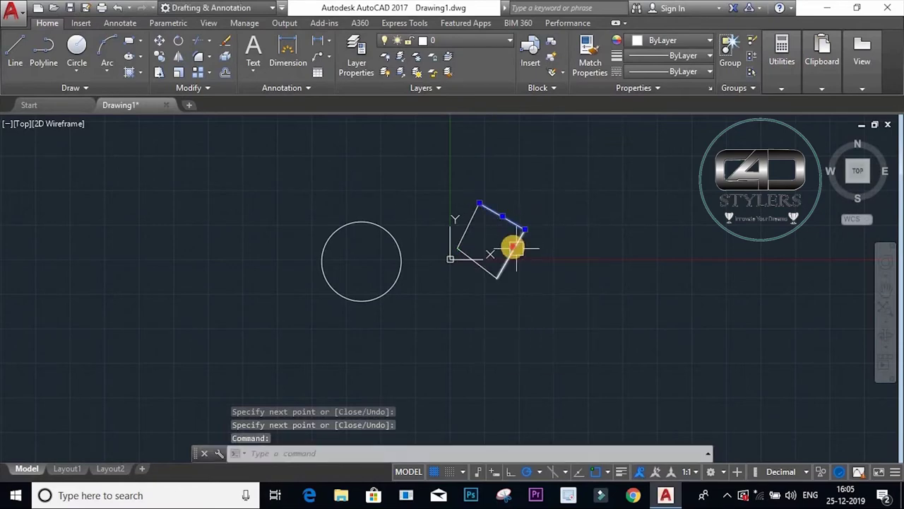
{"action": "key", "text": "Escape"}
{"action": "left_click", "coordinate": [470, 214]}
{"action": "key", "text": "Escape"}
{"action": "left_click", "coordinate": [390, 233]}
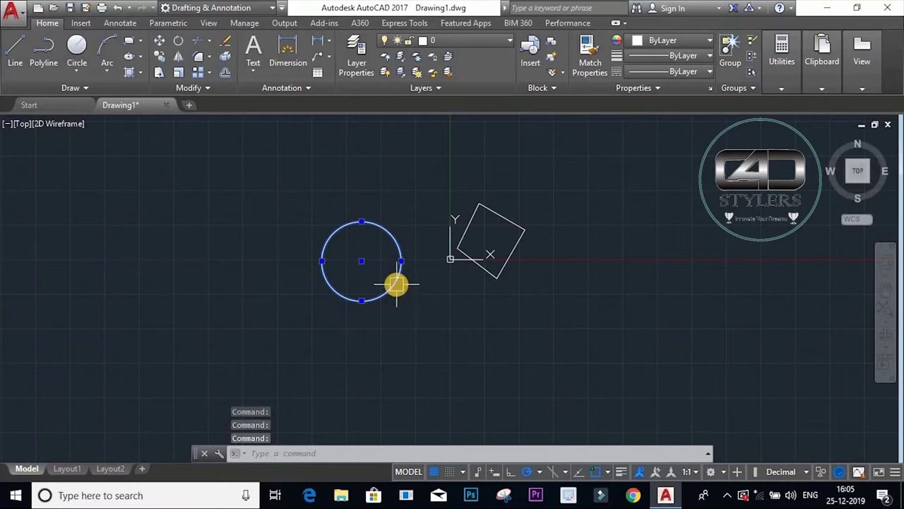
{"action": "mouse_move", "coordinate": [396, 284]}
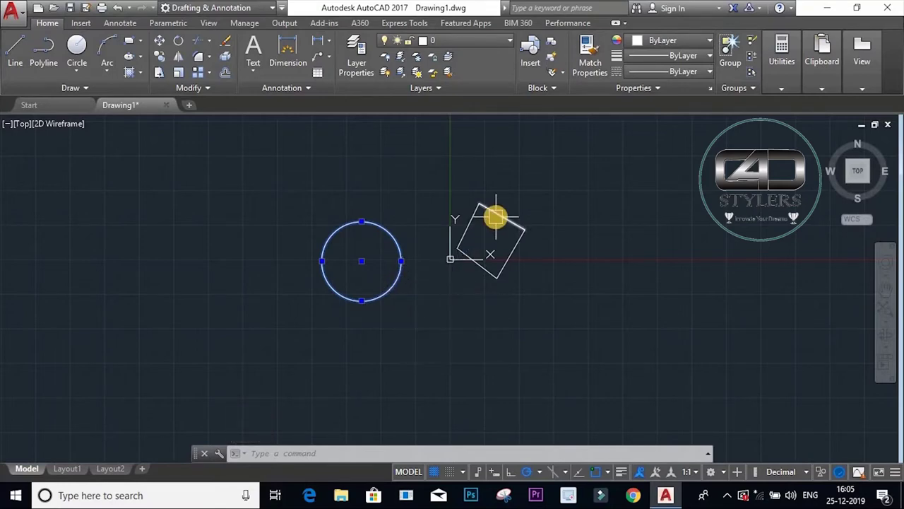
{"action": "mouse_move", "coordinate": [496, 217]}
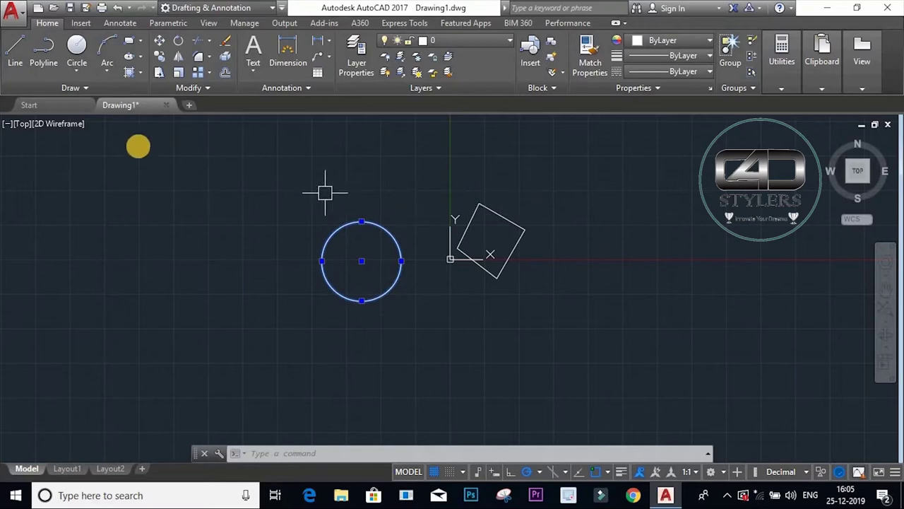
{"action": "left_click", "coordinate": [74, 88]}
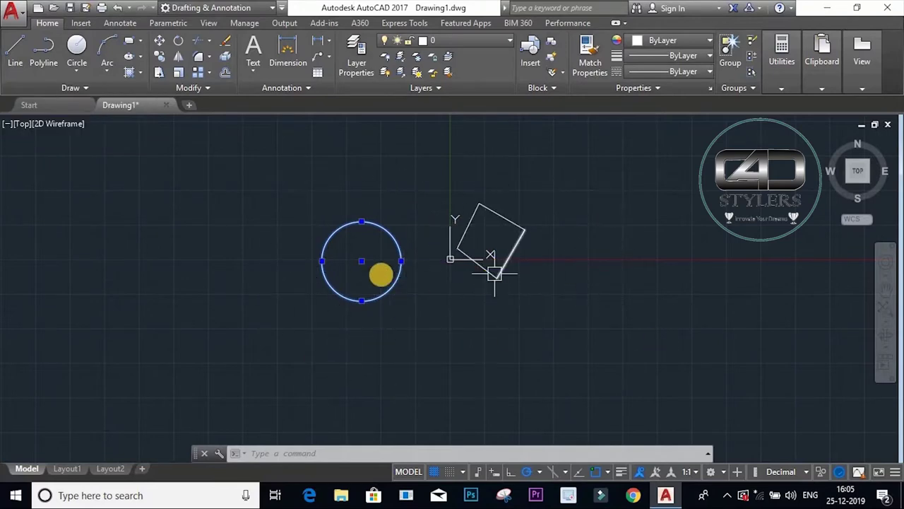
{"action": "left_click", "coordinate": [460, 320]}
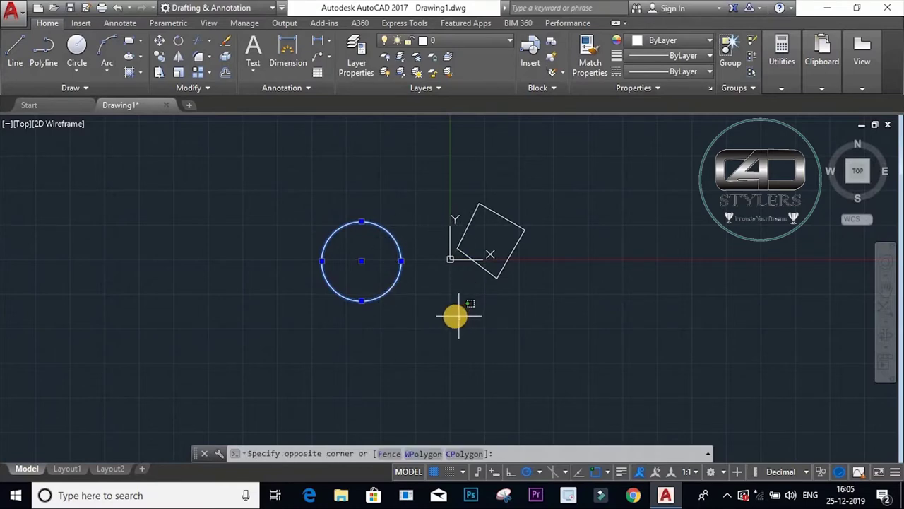
Step: Use Region from the Draw panel on a window around the circle and tilted square, creating 2 regions
{"action": "key", "text": "Escape"}
{"action": "right_click", "coordinate": [452, 316]}
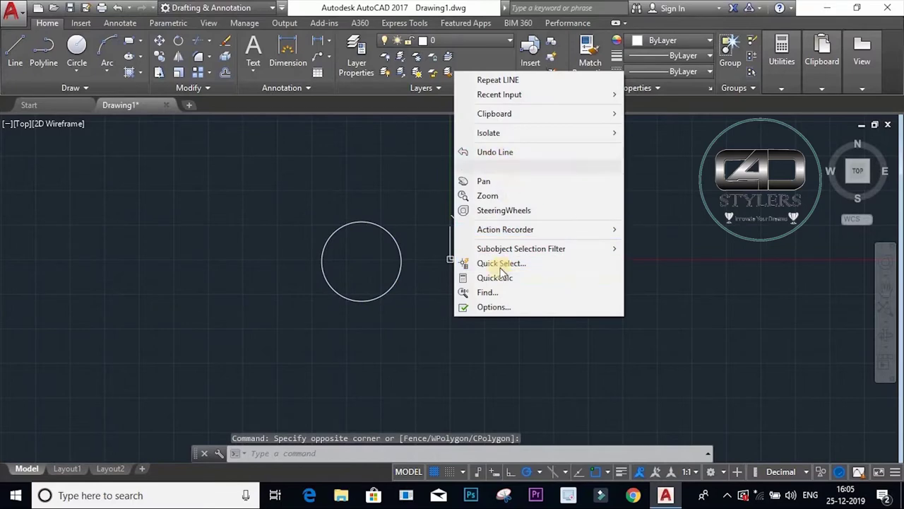
{"action": "left_click", "coordinate": [456, 365]}
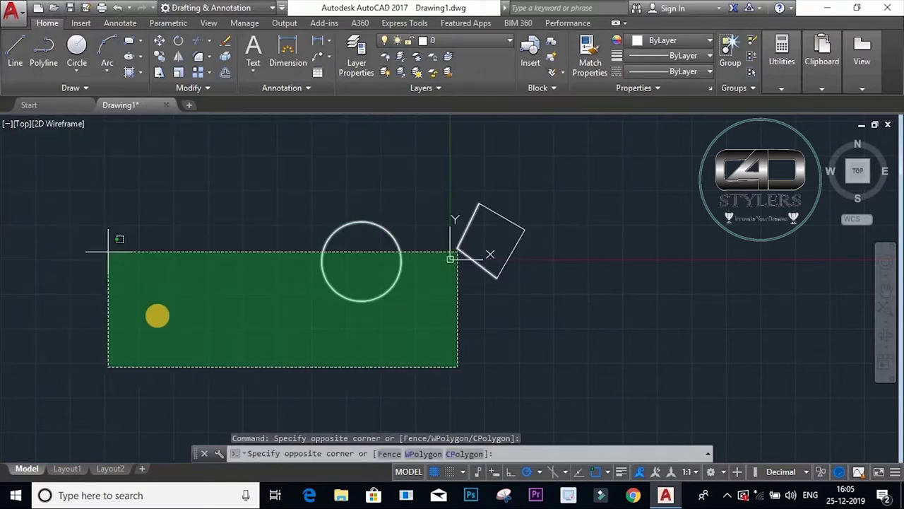
{"action": "left_click", "coordinate": [191, 353]}
{"action": "left_click", "coordinate": [79, 87]}
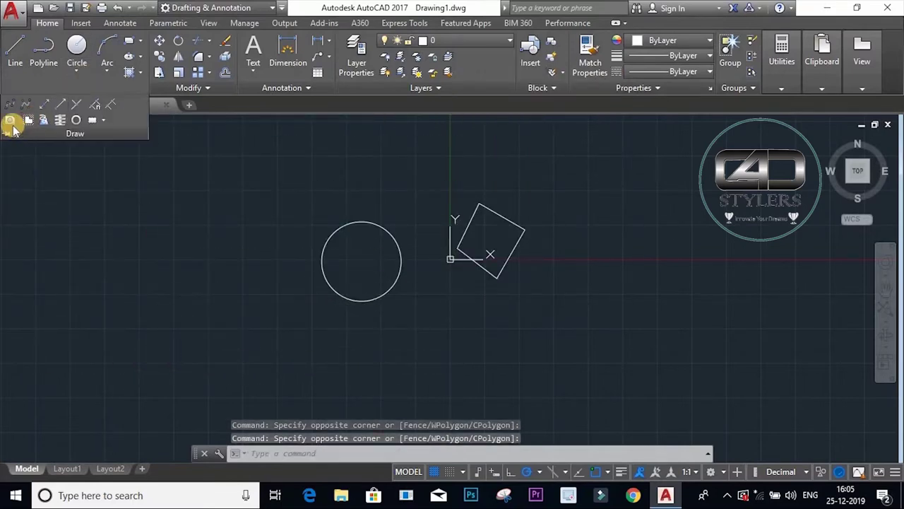
{"action": "left_click", "coordinate": [10, 121]}
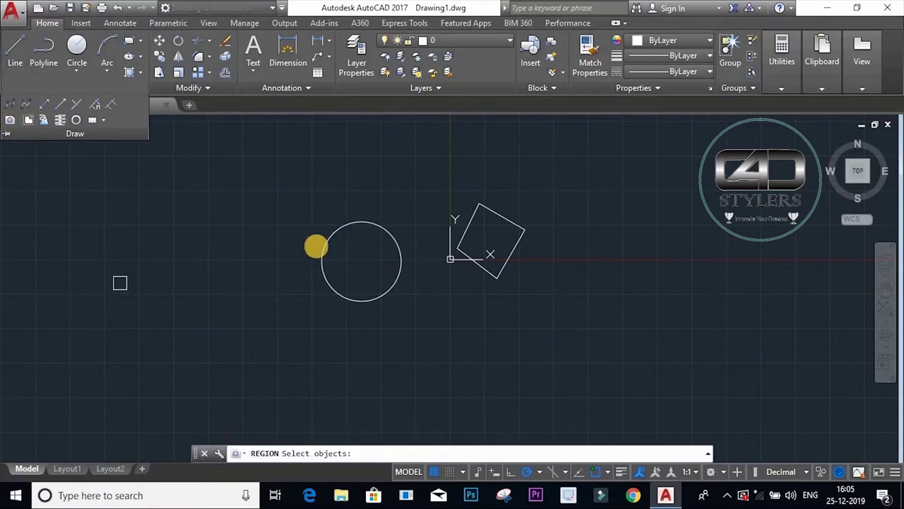
{"action": "left_click", "coordinate": [392, 260]}
{"action": "left_click", "coordinate": [237, 327]}
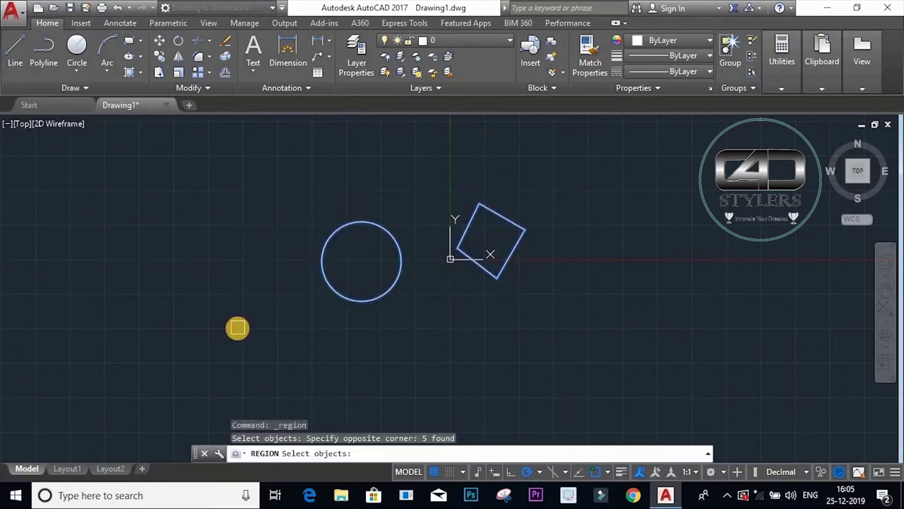
{"action": "key", "text": "Return"}
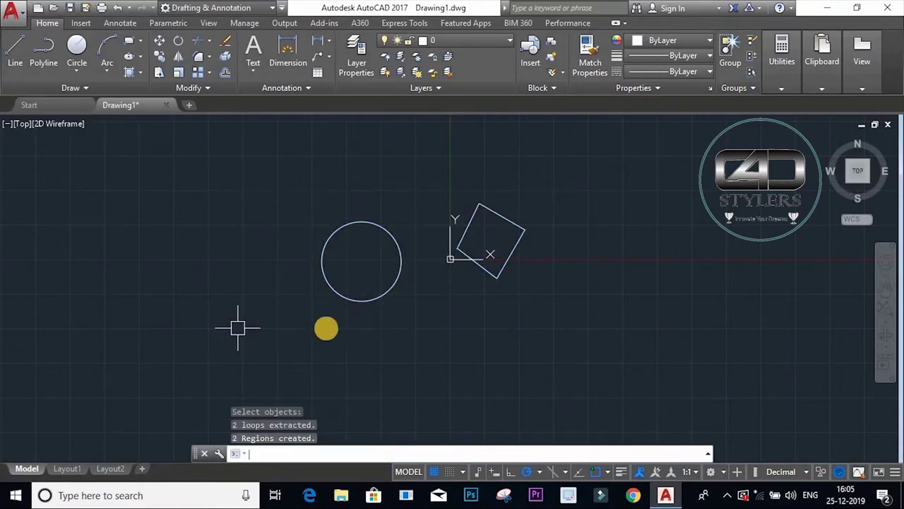
{"action": "mouse_move", "coordinate": [366, 302]}
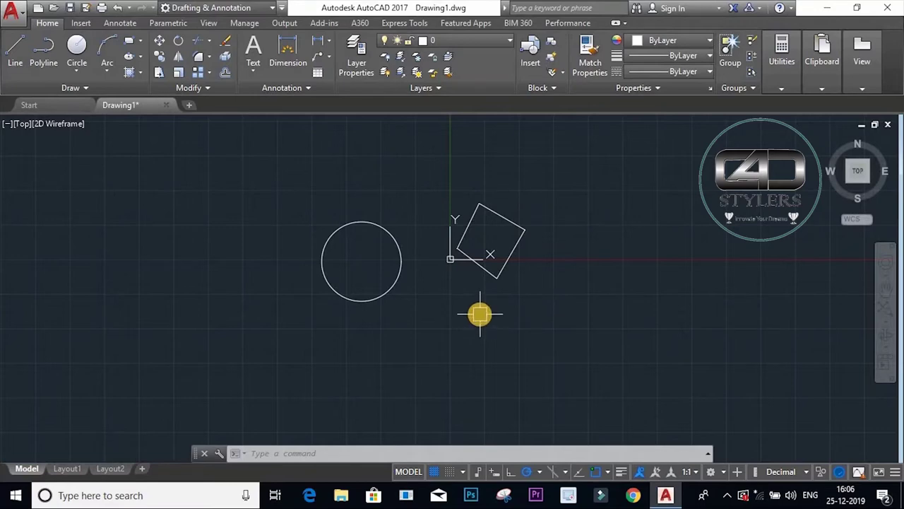
Step: Subtract the tilted square region from the circle region with SUBTRACT, leaving only the circle
{"action": "type", "text": "SUb"}
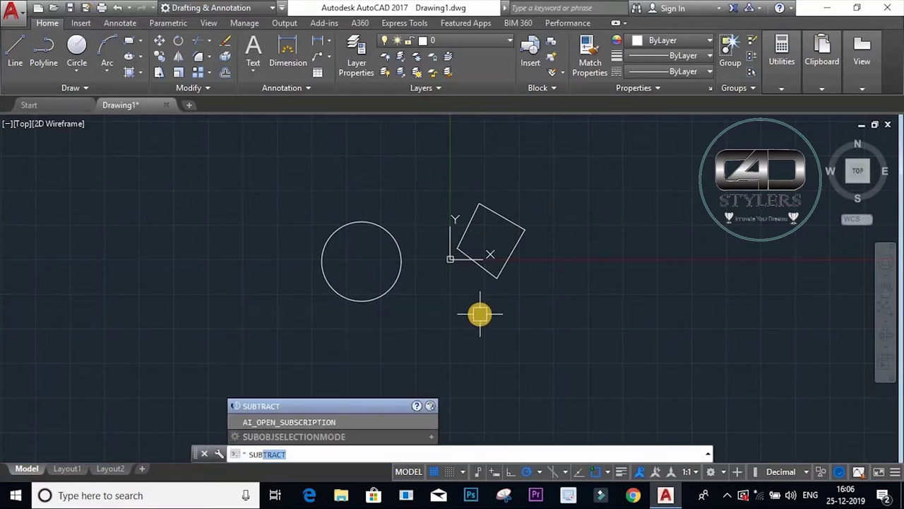
{"action": "key", "text": "Return"}
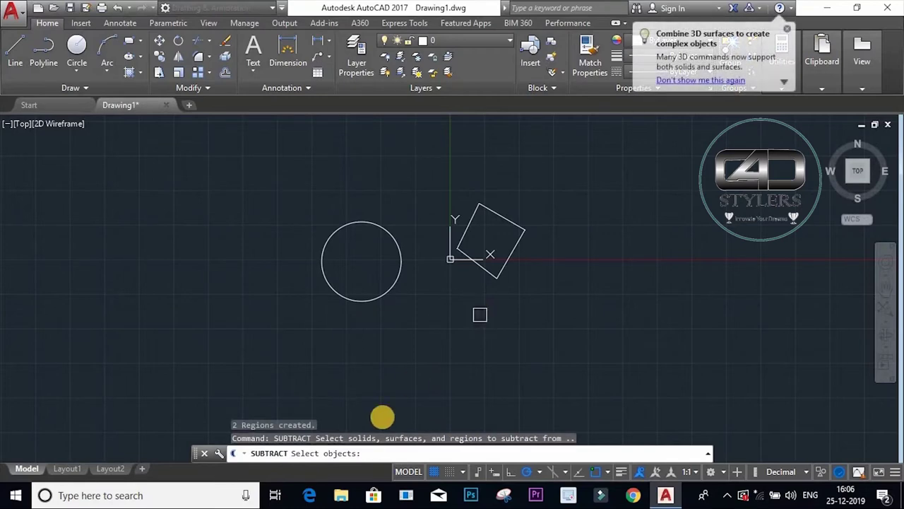
{"action": "left_click", "coordinate": [365, 299]}
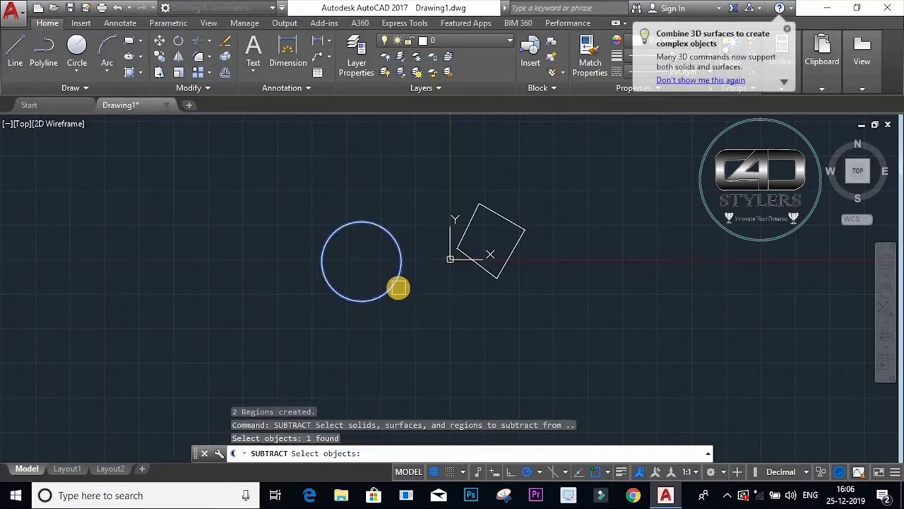
{"action": "key", "text": "Return"}
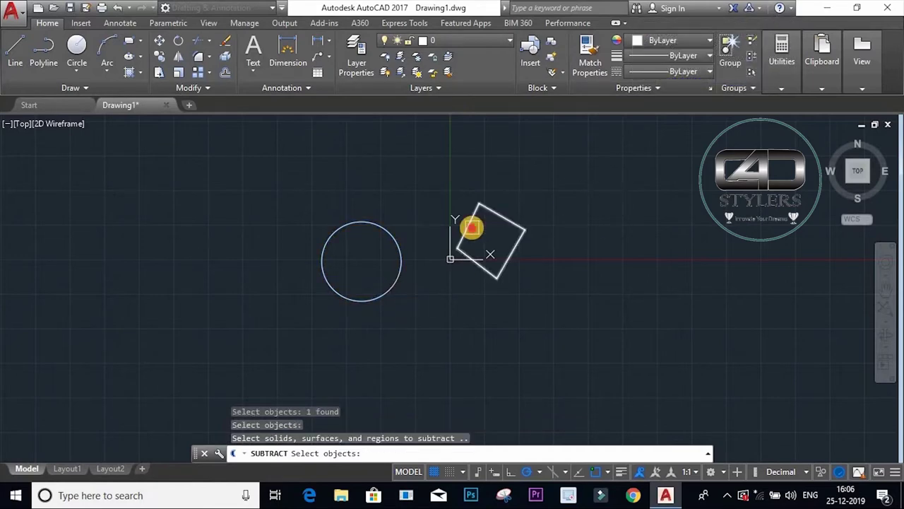
{"action": "left_click", "coordinate": [471, 227]}
{"action": "key", "text": "Return"}
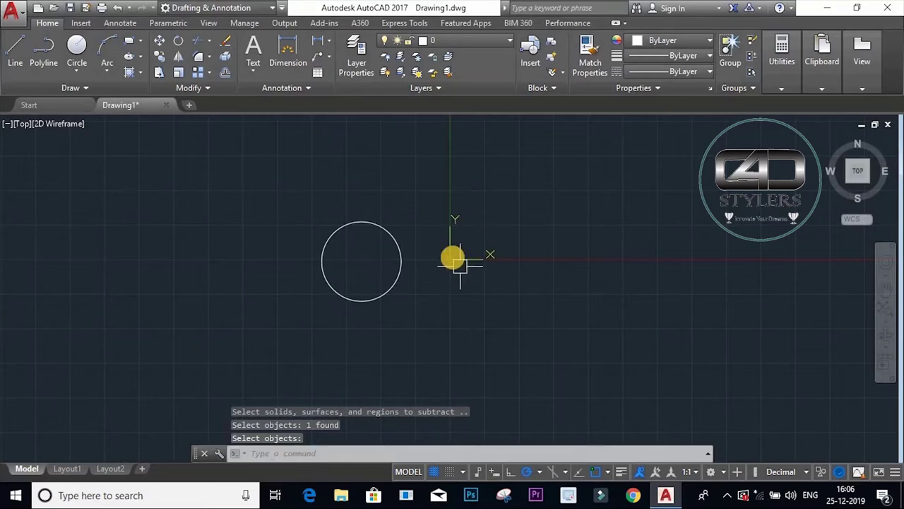
{"action": "key", "text": "Escape"}
{"action": "type", "text": "l"}
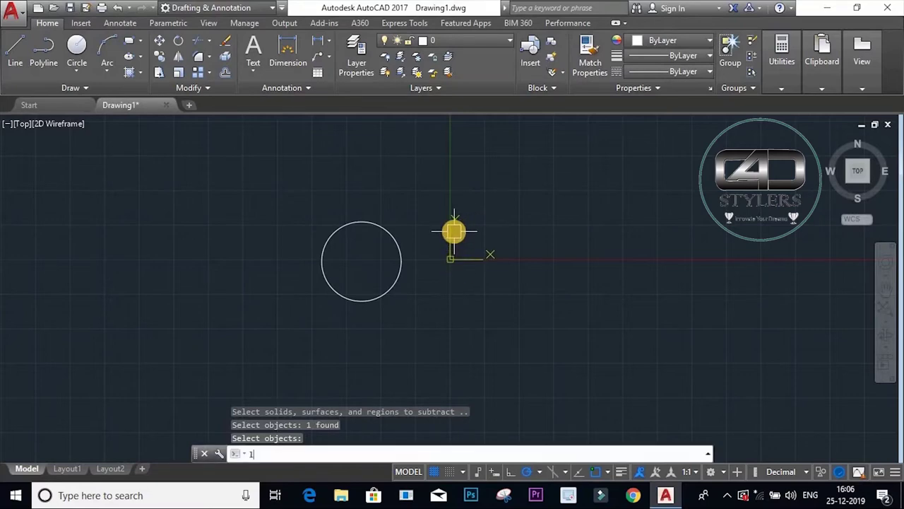
{"action": "key", "text": "Return"}
Step: Draw a closed four-line tilted outline overlapping the circle's right edge
{"action": "left_click", "coordinate": [387, 201]}
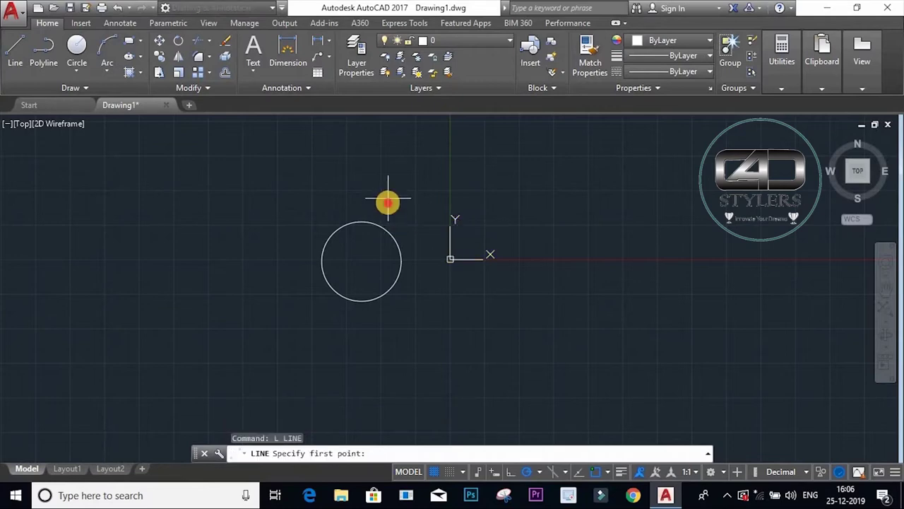
{"action": "left_click", "coordinate": [412, 301]}
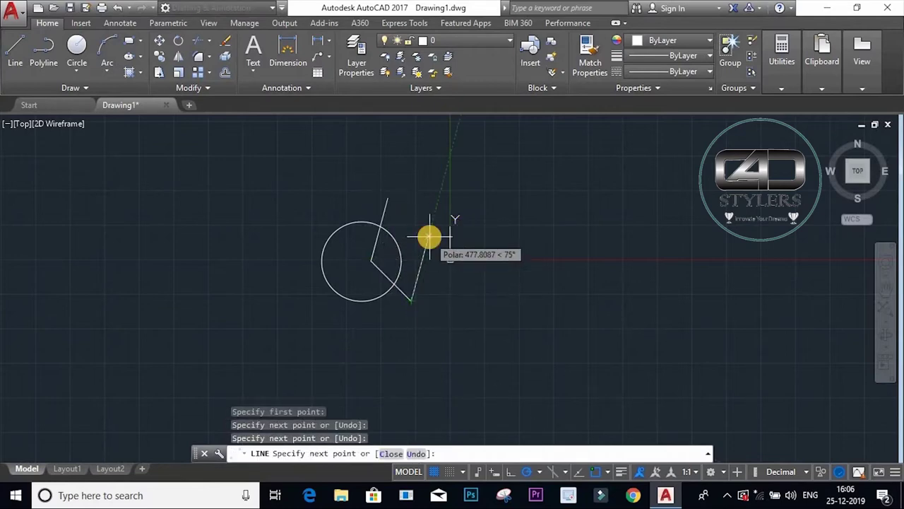
{"action": "left_click", "coordinate": [428, 236]}
{"action": "left_click", "coordinate": [387, 200]}
{"action": "right_click", "coordinate": [389, 199]}
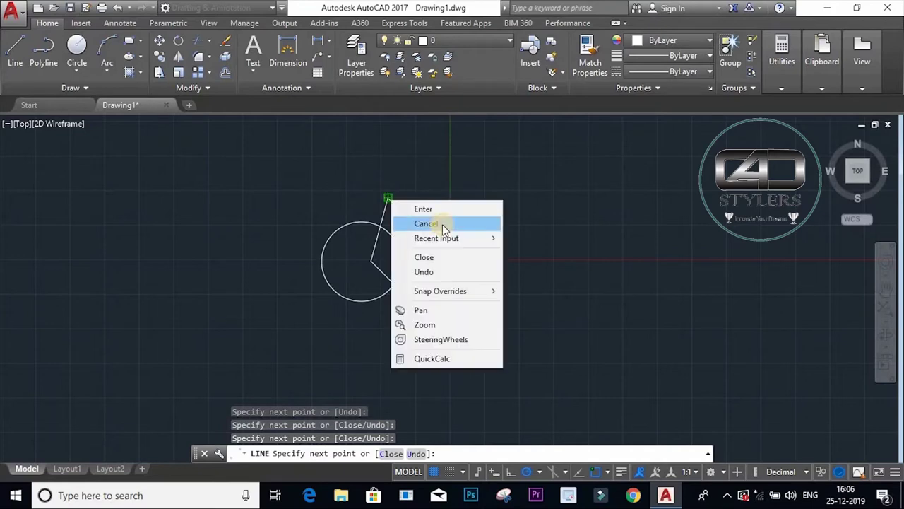
{"action": "key", "text": "Return"}
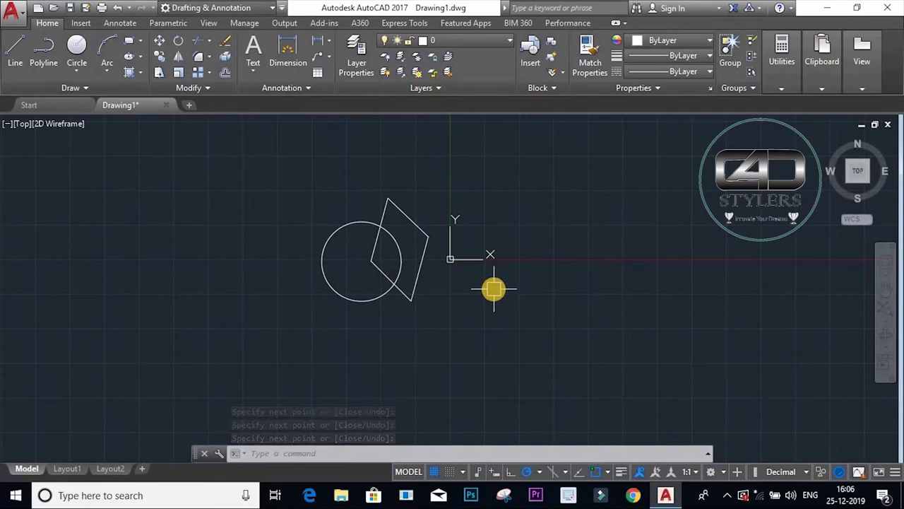
Step: Convert the four overlapping lines into one region with REGION
{"action": "type", "text": "REg"}
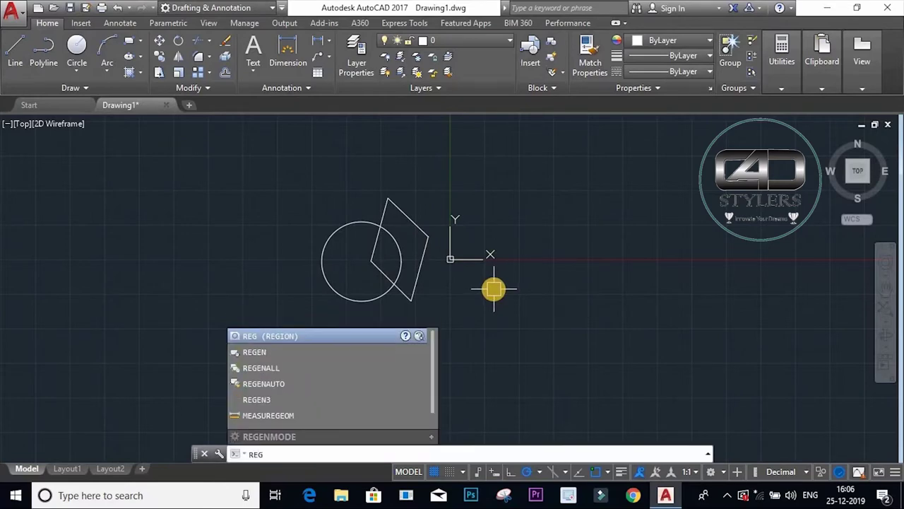
{"action": "key", "text": "Return"}
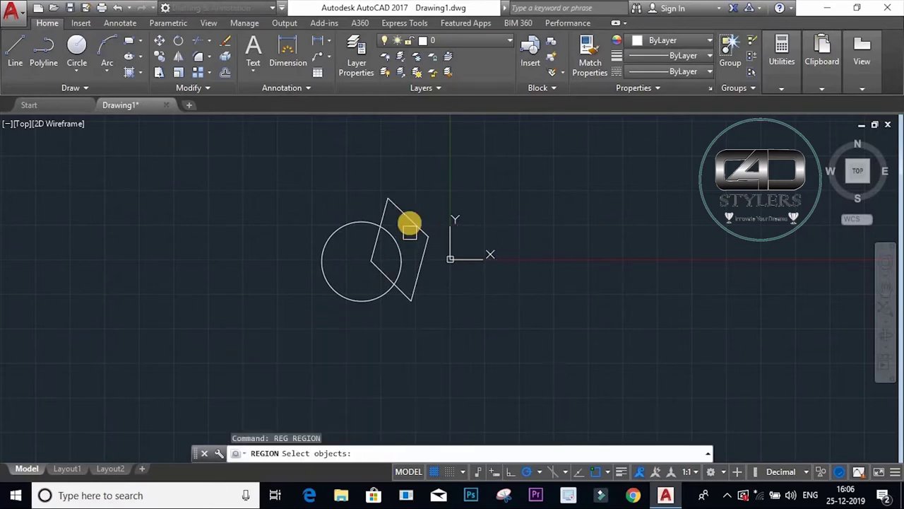
{"action": "left_click", "coordinate": [410, 224]}
{"action": "left_click", "coordinate": [408, 311]}
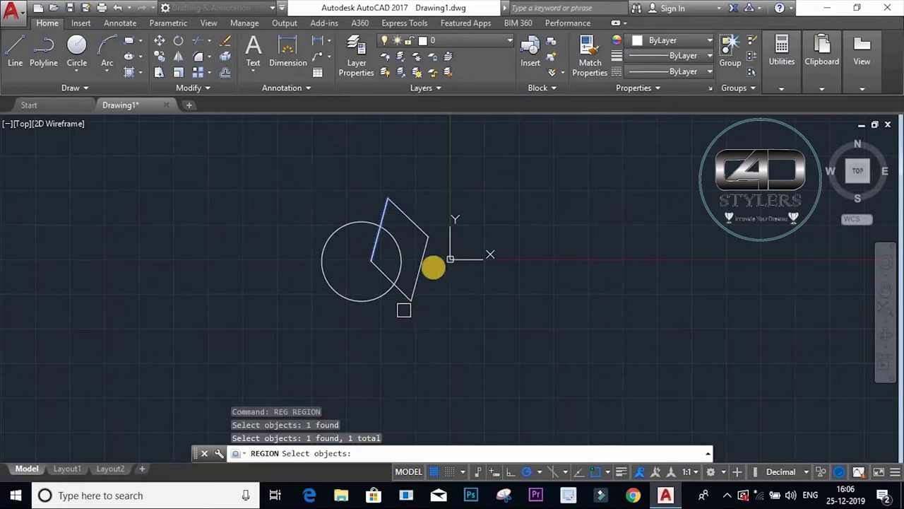
{"action": "left_click", "coordinate": [429, 265]}
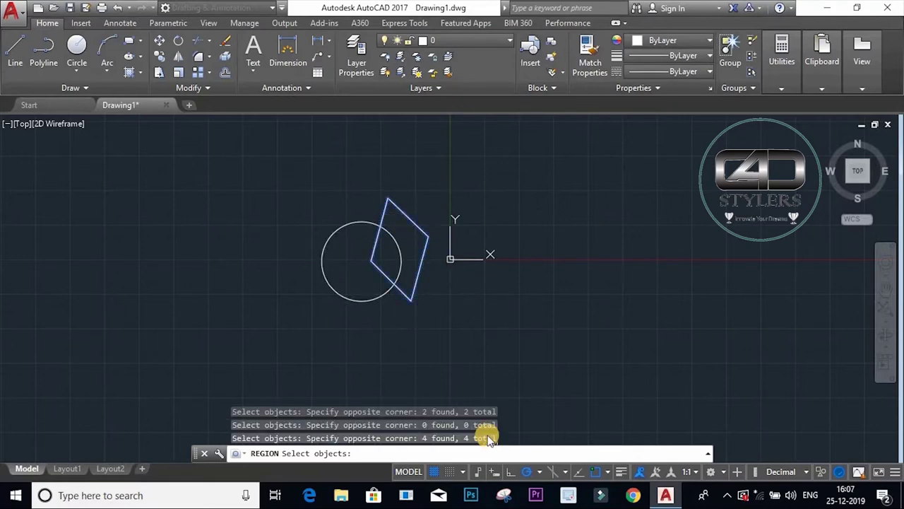
{"action": "key", "text": "Return"}
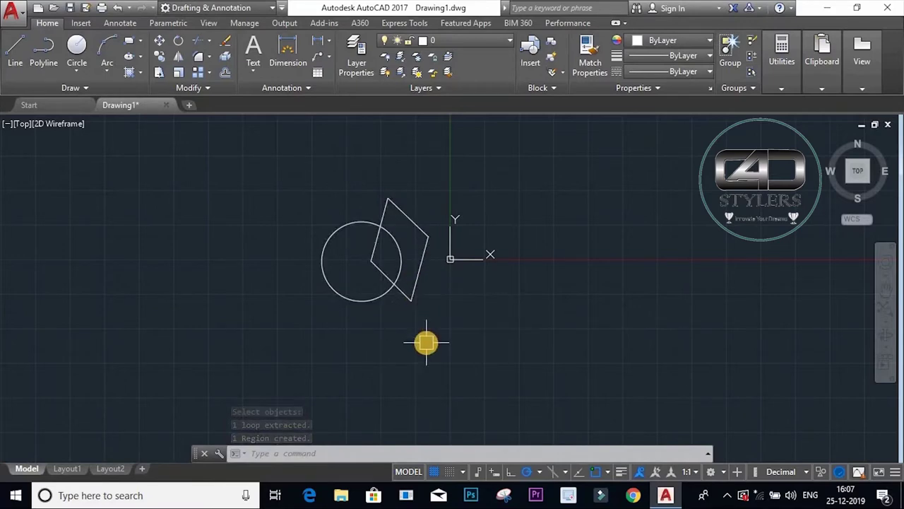
Step: Subtract the quadrilateral region from the circle, leaving a notched circle
{"action": "type", "text": "su"}
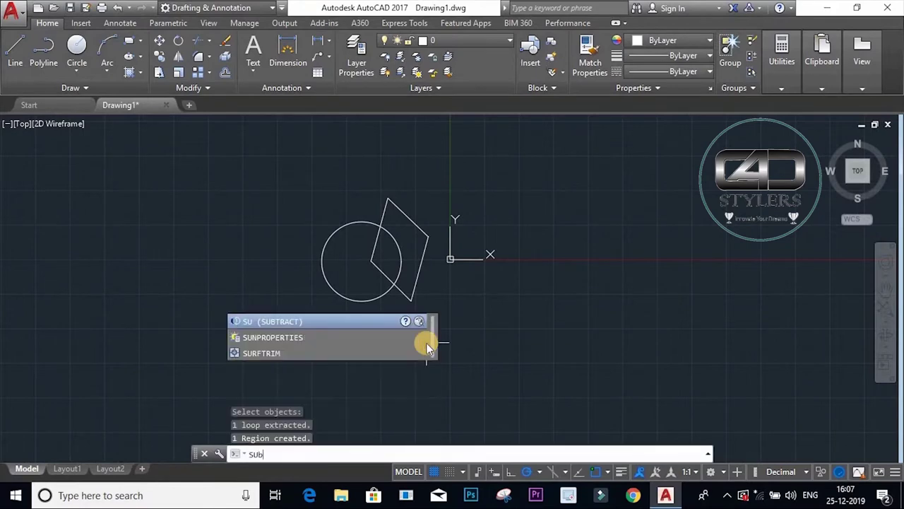
{"action": "key", "text": "Return"}
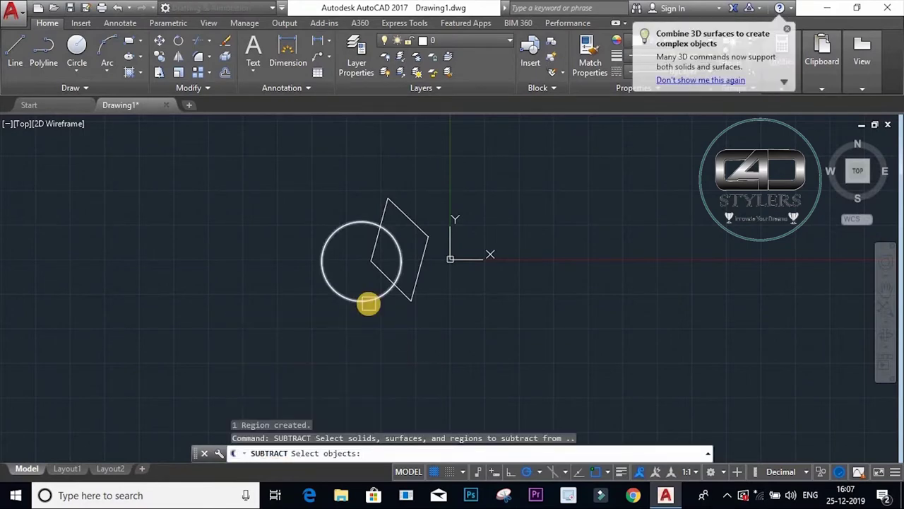
{"action": "left_click", "coordinate": [368, 303]}
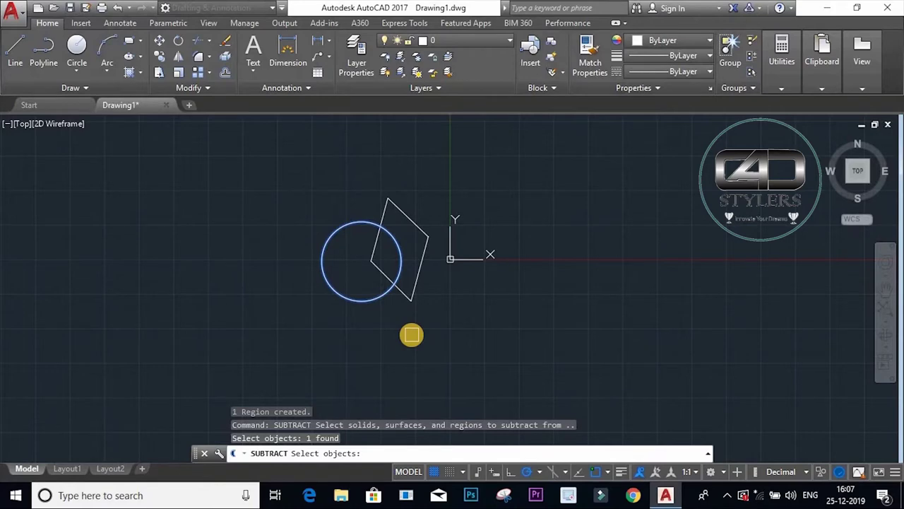
{"action": "key", "text": "Return"}
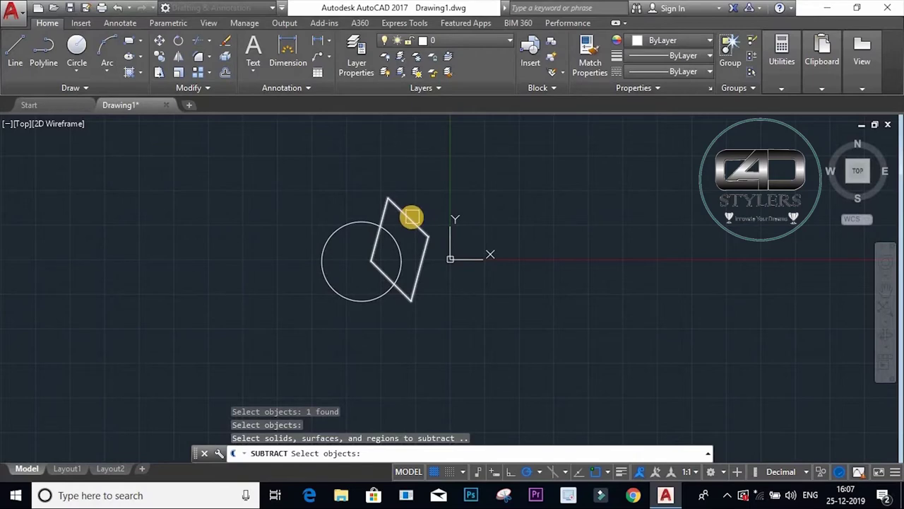
{"action": "left_click", "coordinate": [410, 219]}
{"action": "key", "text": "Return"}
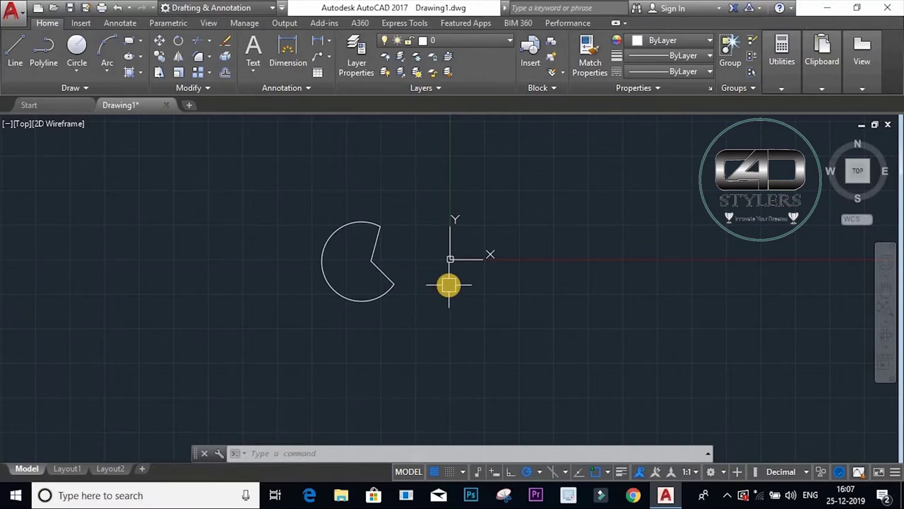
Step: Undo the subtraction, region and line outline three times, then delete the circle
{"action": "key", "text": "ctrl+z"}
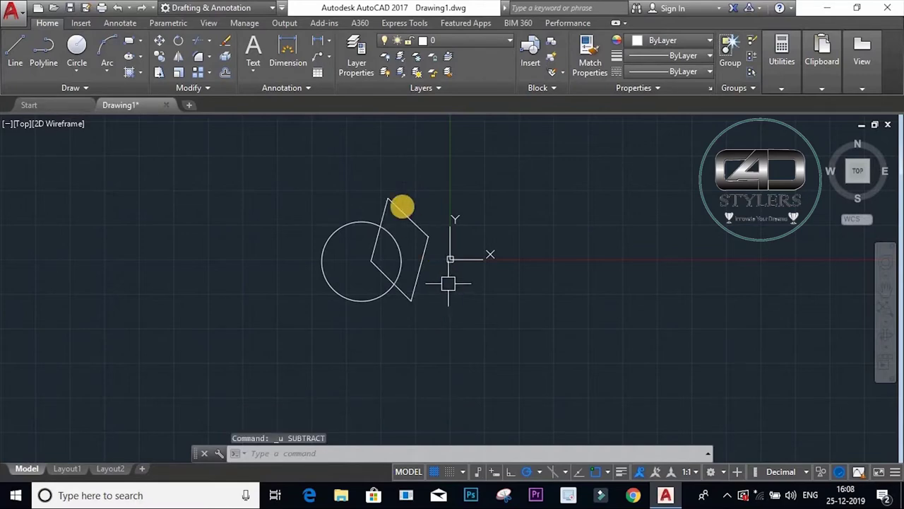
{"action": "key", "text": "ctrl+z"}
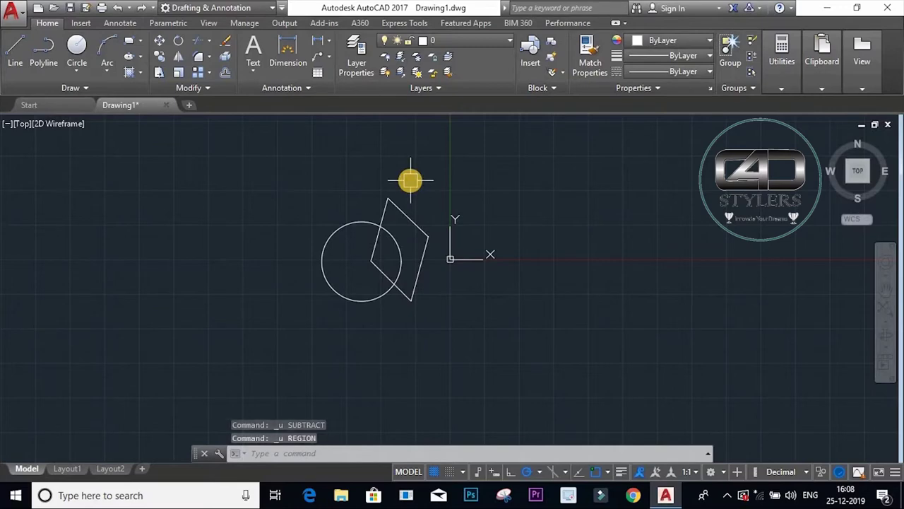
{"action": "key", "text": "ctrl+z"}
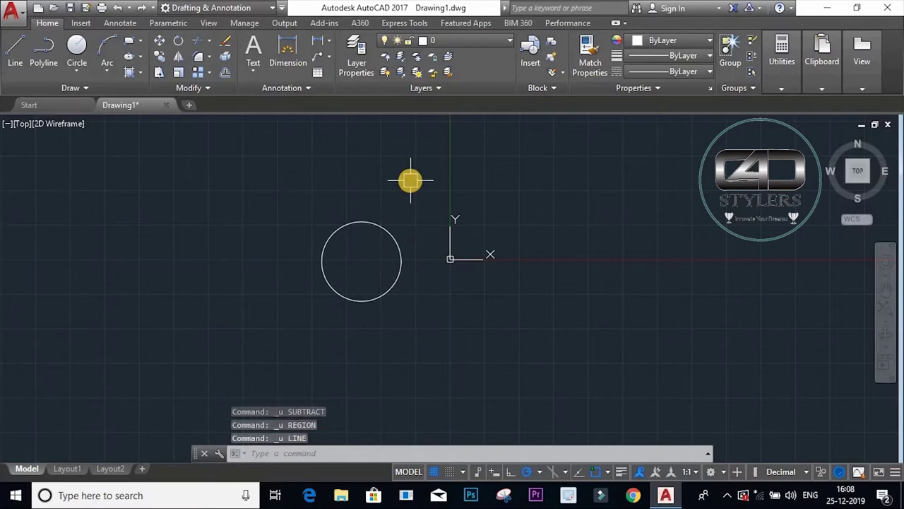
{"action": "left_click", "coordinate": [384, 225]}
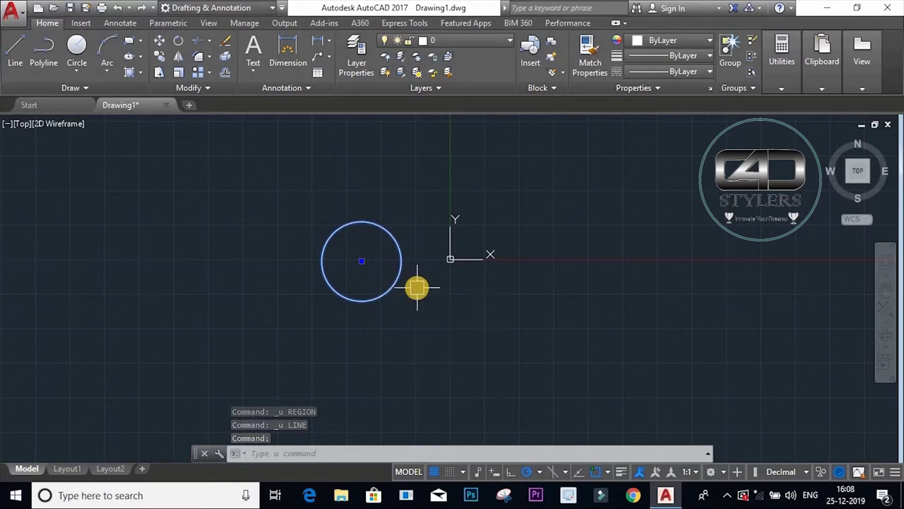
{"action": "key", "text": "Delete"}
Step: Draw a new, slightly larger circle left of the origin
{"action": "type", "text": "c"}
{"action": "key", "text": "Return"}
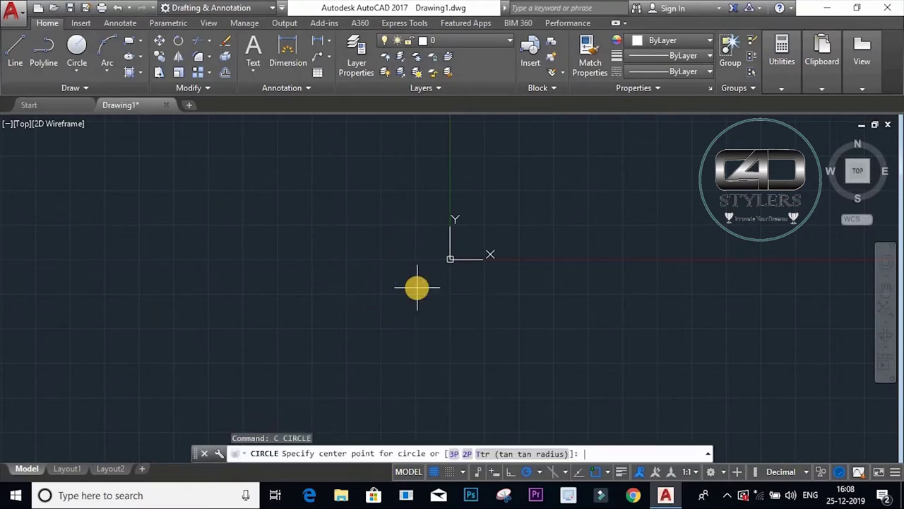
{"action": "left_click", "coordinate": [293, 244]}
{"action": "left_click", "coordinate": [296, 194]}
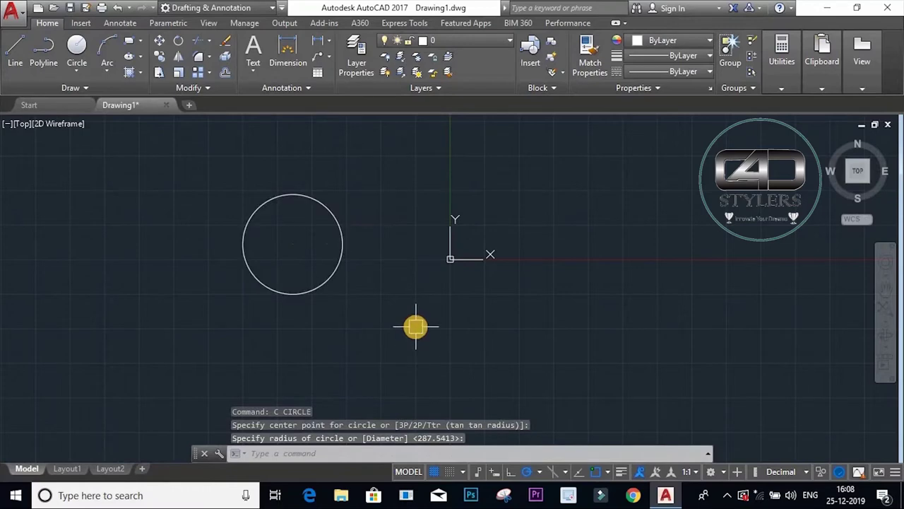
Step: Draw a closed tilted four-line outline overlapping the right side of the larger circle
{"action": "type", "text": "l"}
{"action": "key", "text": "Return"}
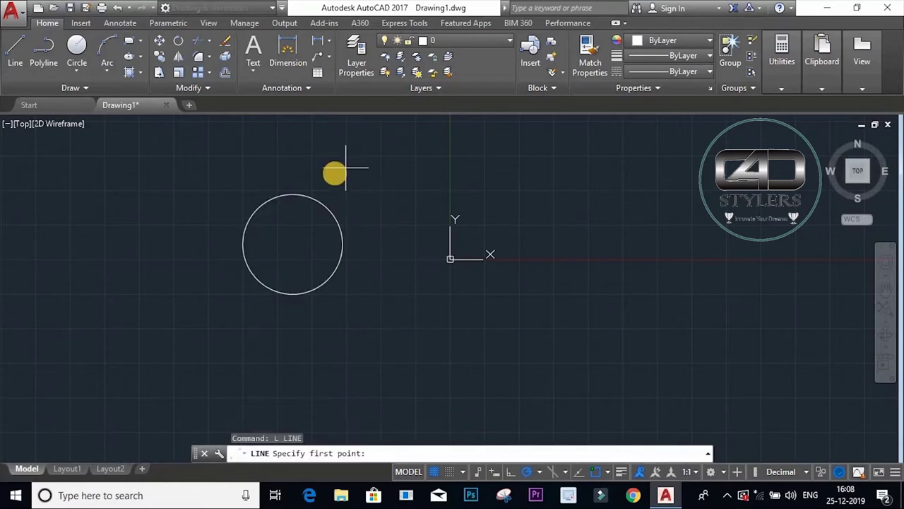
{"action": "left_click", "coordinate": [336, 173]}
{"action": "left_click", "coordinate": [320, 235]}
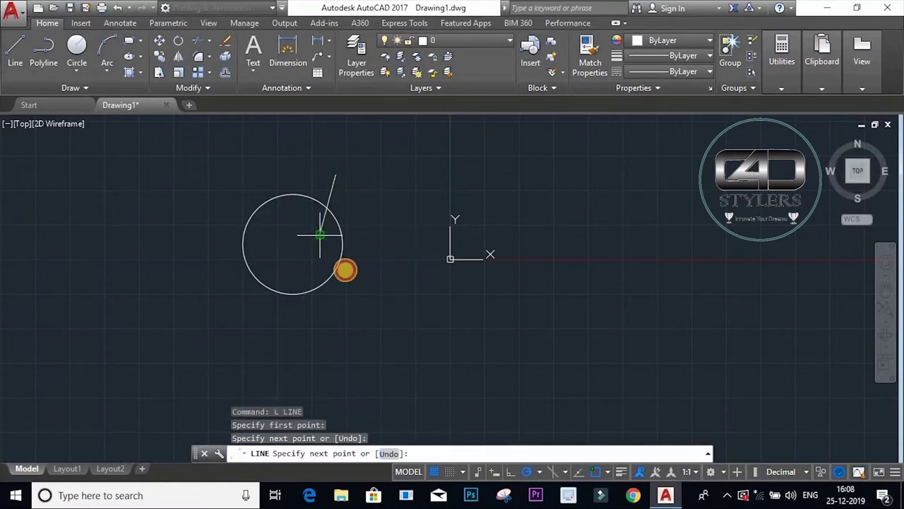
{"action": "left_click", "coordinate": [350, 287]}
{"action": "left_click", "coordinate": [376, 227]}
{"action": "right_click", "coordinate": [337, 175]}
{"action": "left_click", "coordinate": [359, 183]}
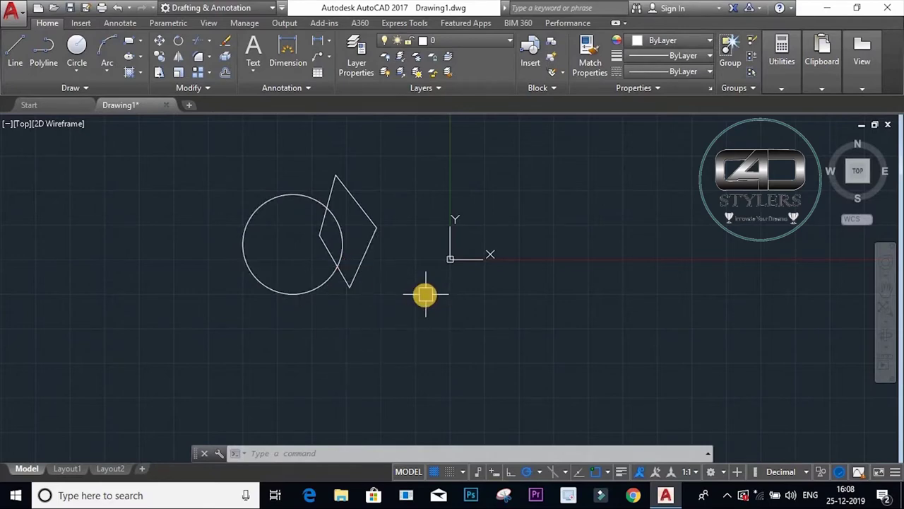
Step: Trim the diamond edge and circle arc where they overlap, using all objects as cutting edges
{"action": "type", "text": "t"}
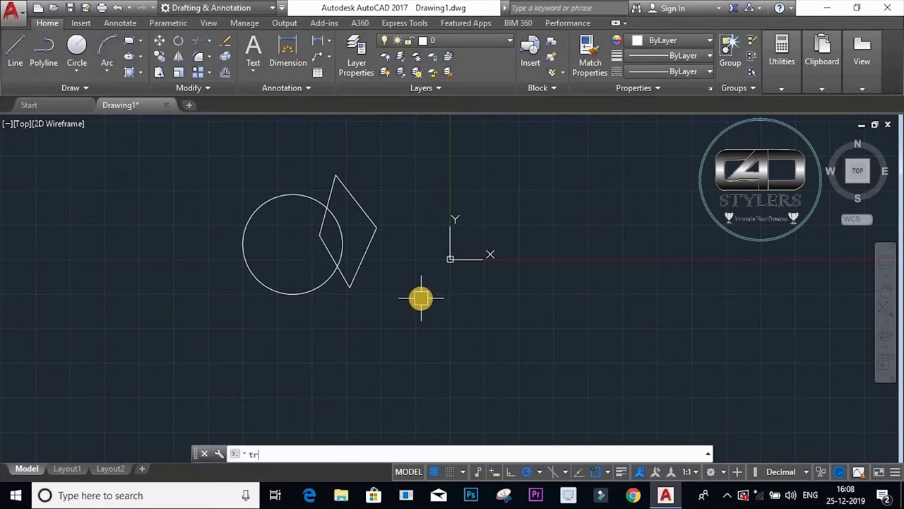
{"action": "type", "text": "r"}
{"action": "key", "text": "Return"}
{"action": "key", "text": "Return"}
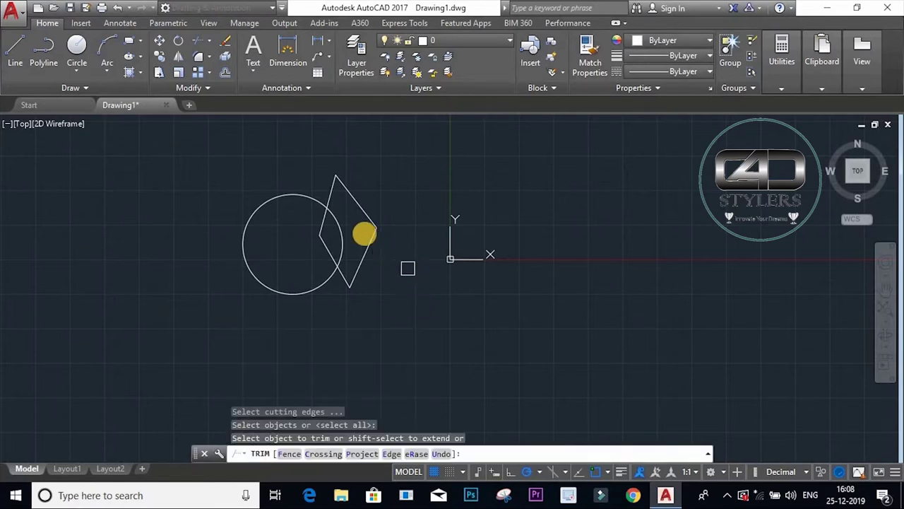
{"action": "left_click", "coordinate": [328, 196]}
{"action": "left_click", "coordinate": [345, 254]}
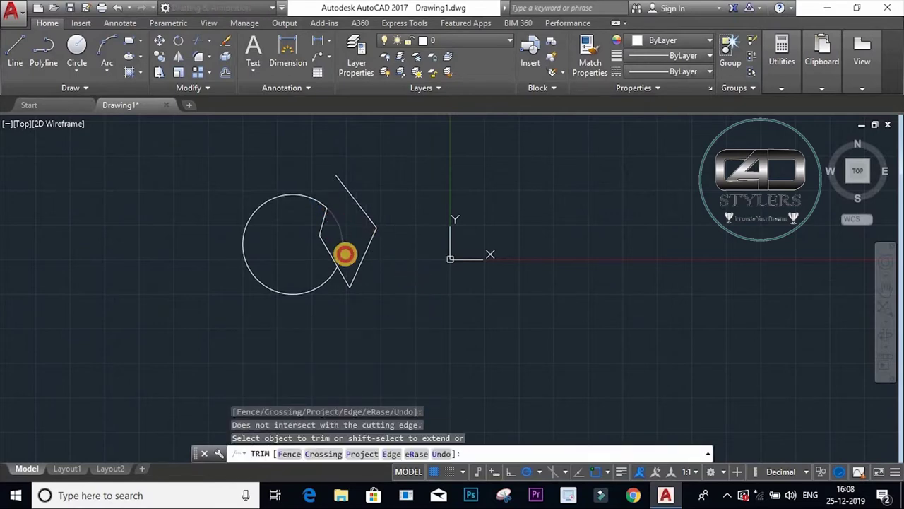
{"action": "left_click", "coordinate": [344, 280]}
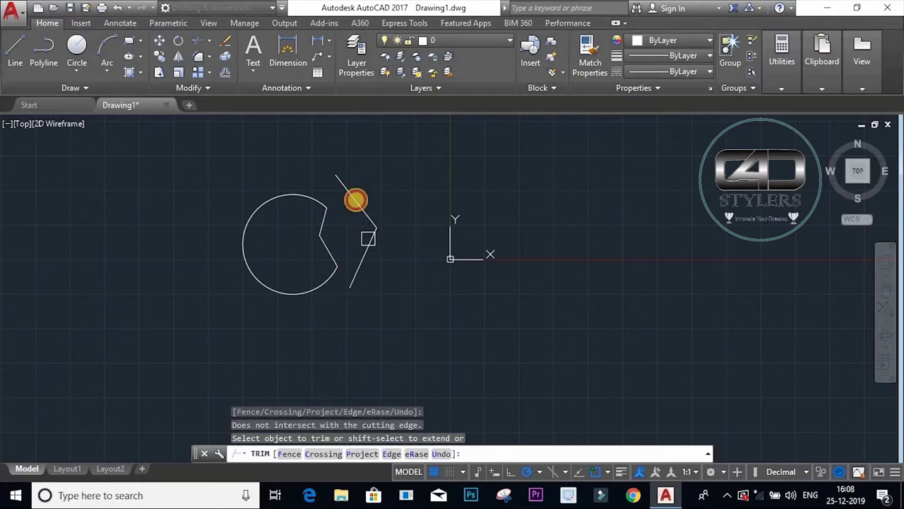
{"action": "left_click", "coordinate": [368, 236]}
{"action": "left_click", "coordinate": [360, 191]}
{"action": "left_click", "coordinate": [356, 237]}
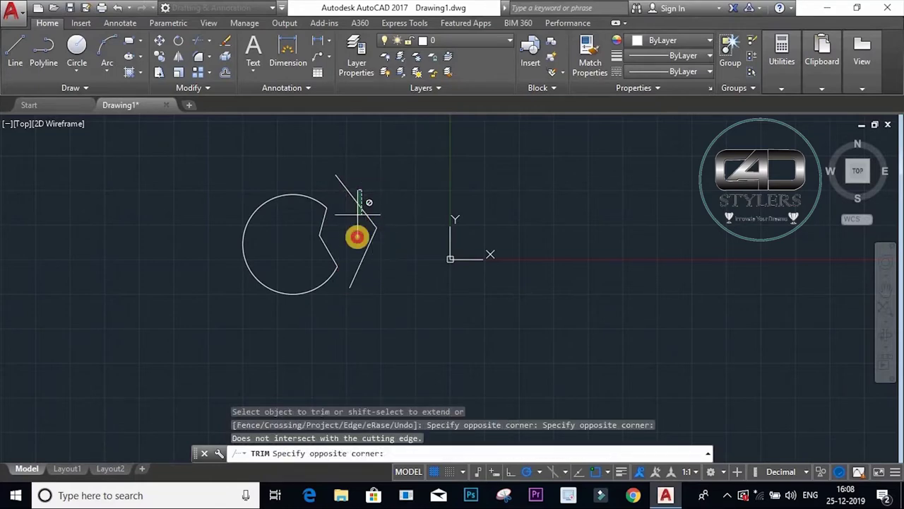
{"action": "left_click", "coordinate": [386, 189]}
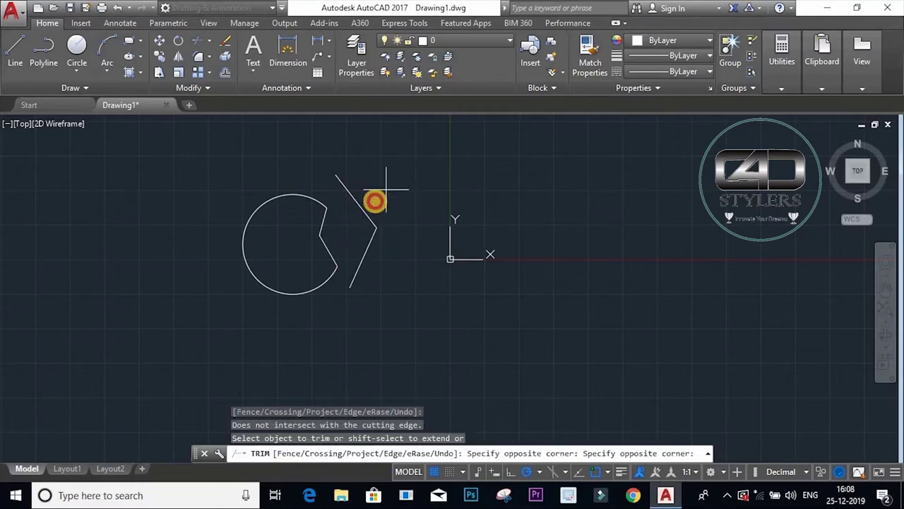
{"action": "left_click", "coordinate": [366, 264]}
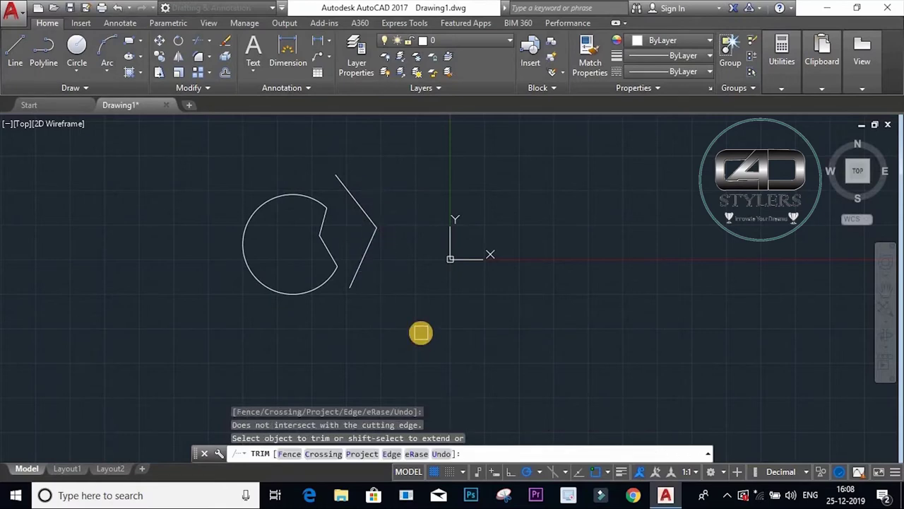
{"action": "key", "text": "Return"}
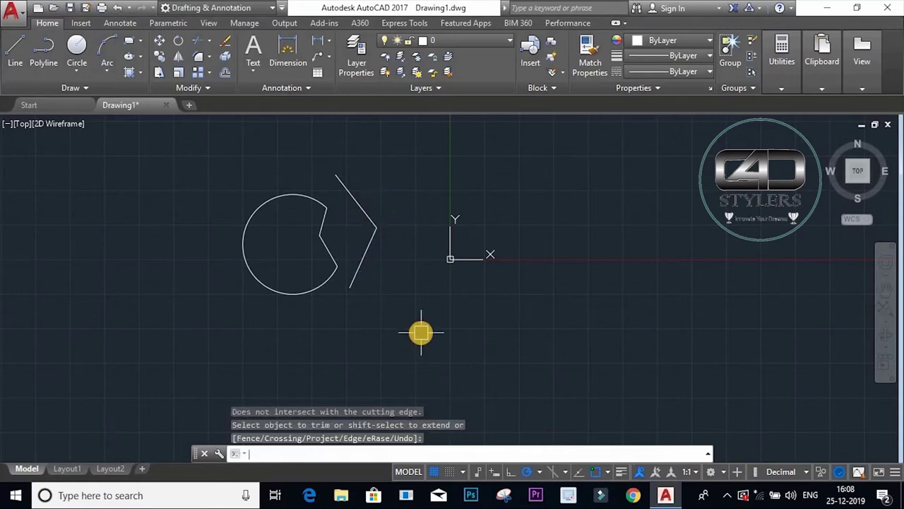
Step: Erase the two leftover slanted diamond lines
{"action": "type", "text": "e"}
{"action": "key", "text": "Return"}
{"action": "left_click", "coordinate": [418, 190]}
{"action": "left_click", "coordinate": [361, 245]}
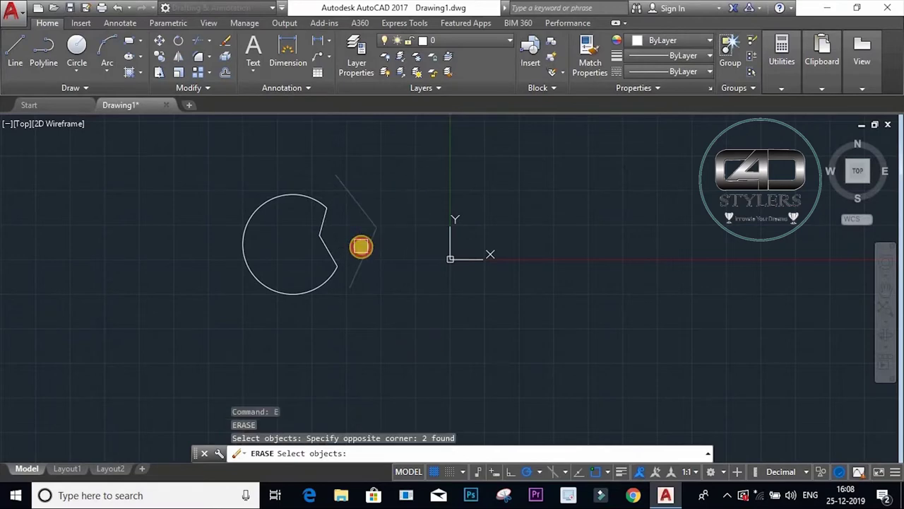
{"action": "key", "text": "Return"}
Step: Undo the pan, erase and trim to restore the full circle and diamond
{"action": "middle_click_drag", "start_coordinate": [361, 246], "coordinate": [426, 250]}
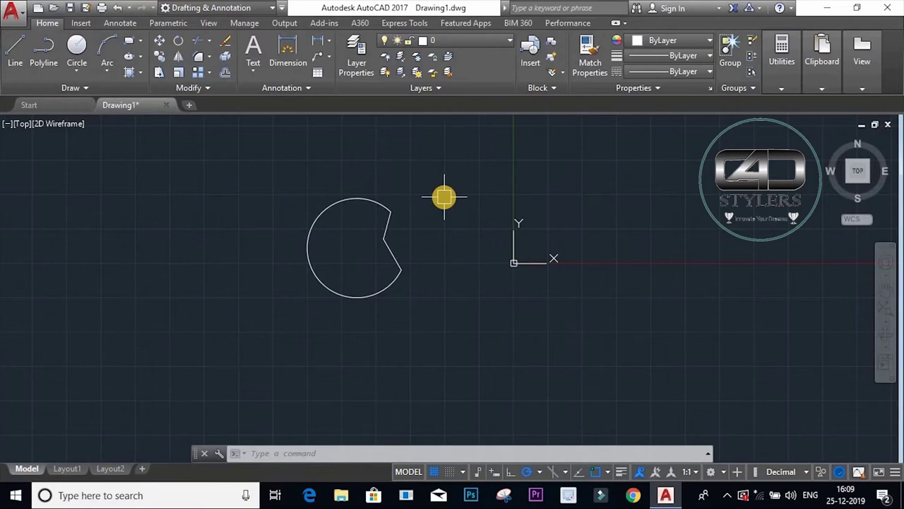
{"action": "key", "text": "ctrl+z"}
{"action": "key", "text": "ctrl+z"}
{"action": "key", "text": "ctrl+z"}
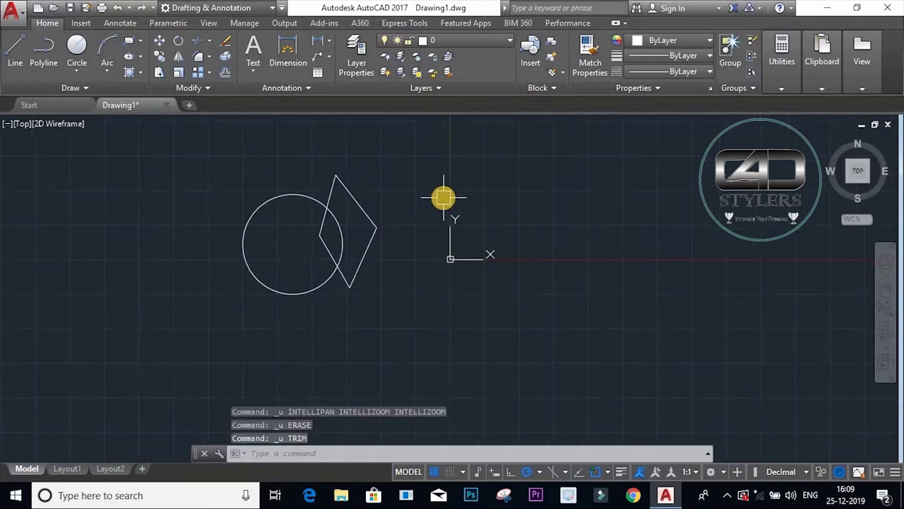
Step: Use REG on a window around the overlapping circle and diamond, creating 2 regions
{"action": "mouse_move", "coordinate": [318, 286]}
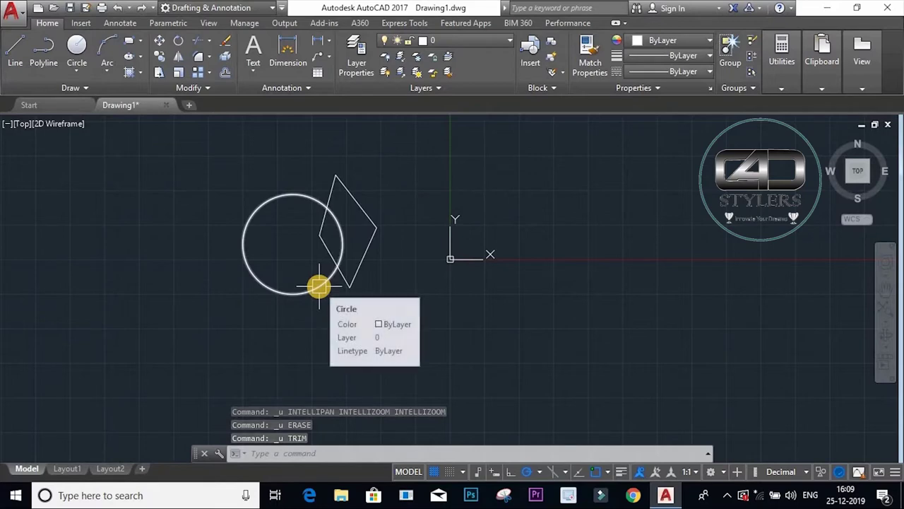
{"action": "type", "text": "reg"}
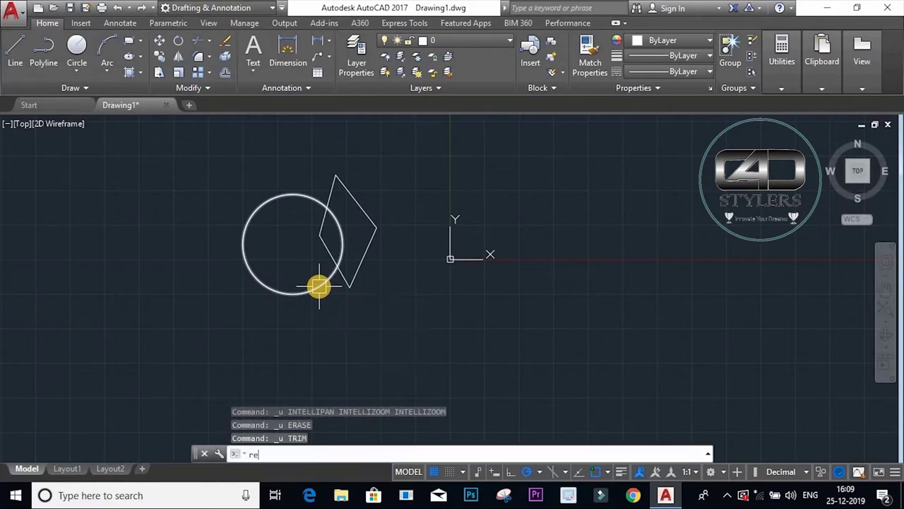
{"action": "key", "text": "Return"}
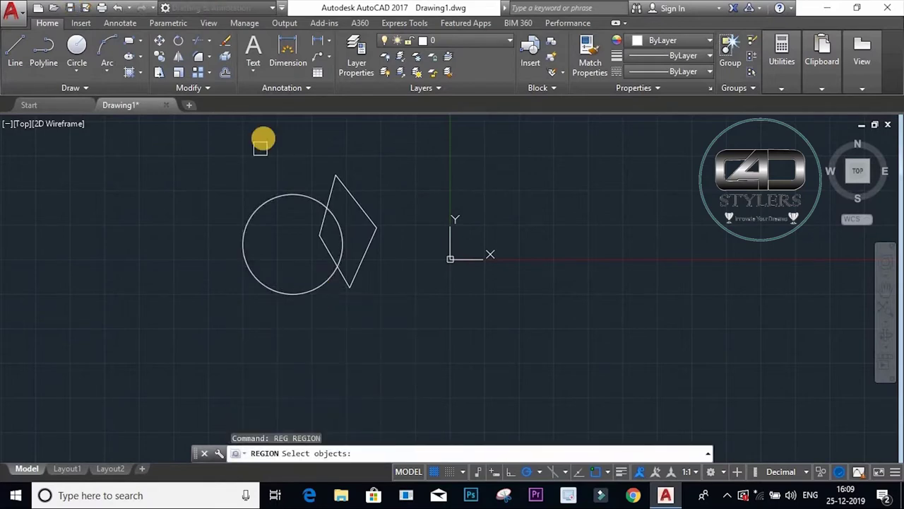
{"action": "left_click", "coordinate": [368, 159]}
{"action": "left_click", "coordinate": [218, 309]}
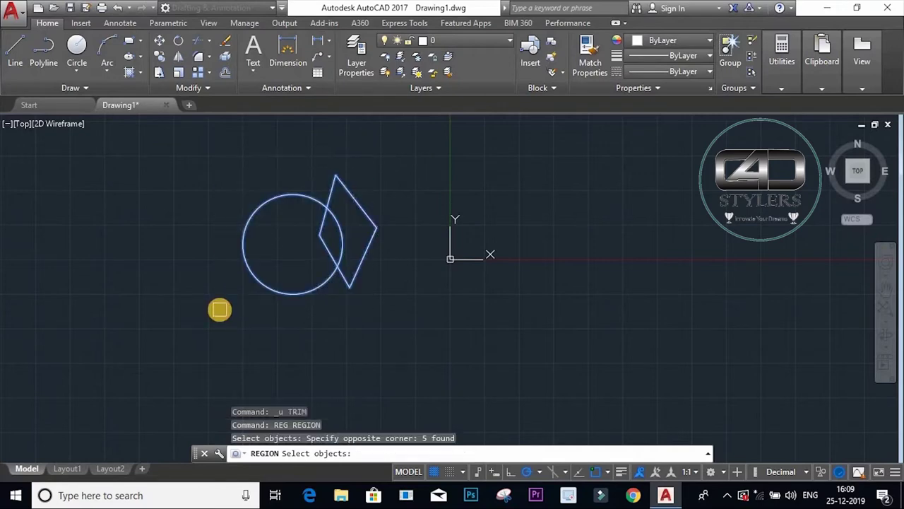
{"action": "key", "text": "Return"}
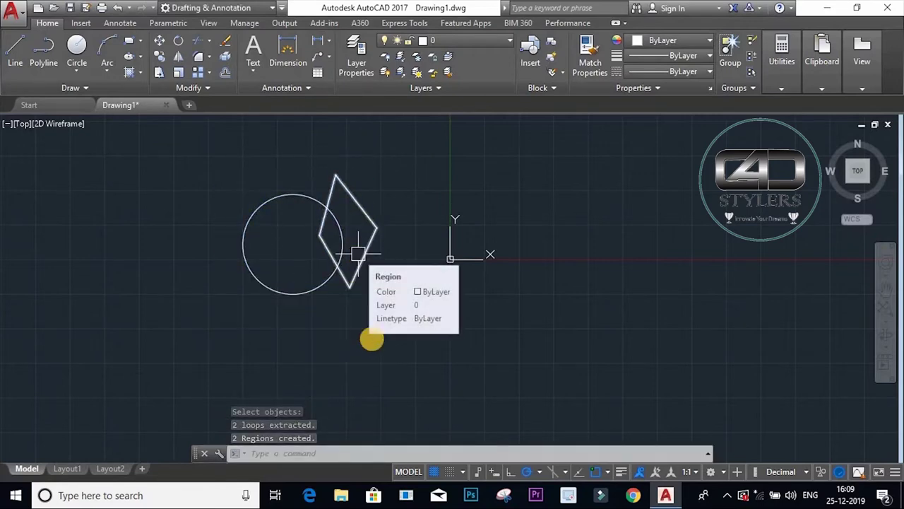
Step: Try to union the circle and diamond regions, then rerun UNION after it finds too few objects
{"action": "type", "text": "un"}
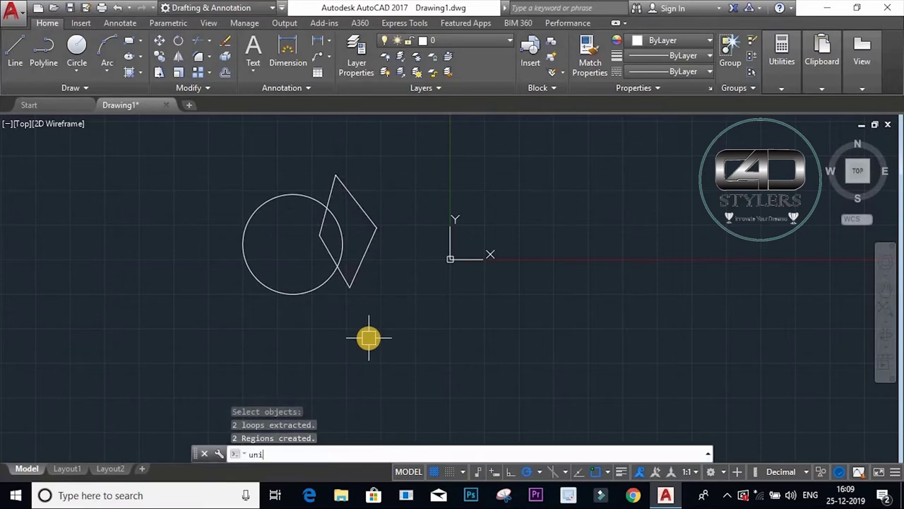
{"action": "type", "text": "i"}
{"action": "left_click", "coordinate": [324, 382]}
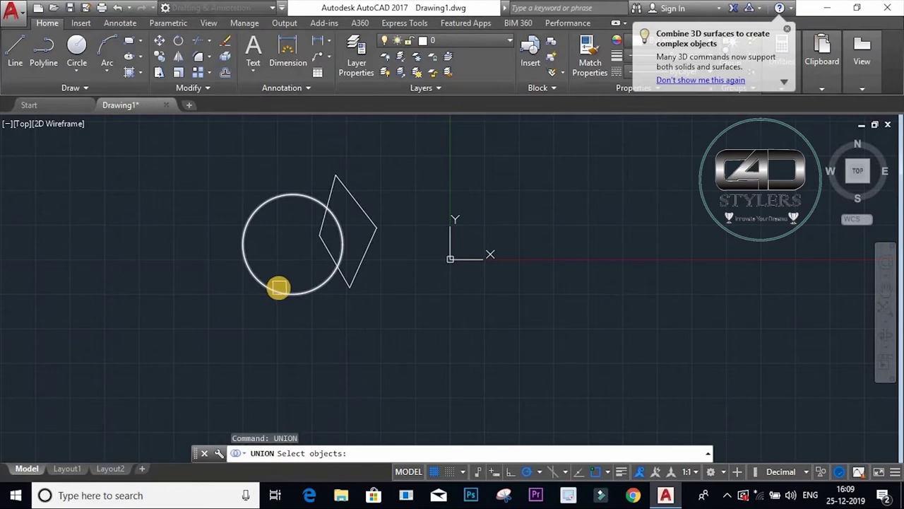
{"action": "left_click", "coordinate": [322, 289]}
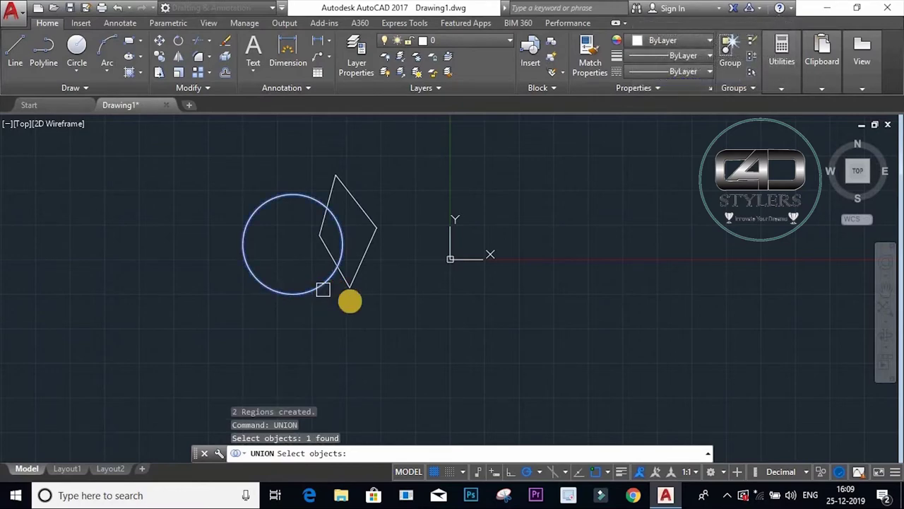
{"action": "left_click", "coordinate": [367, 242]}
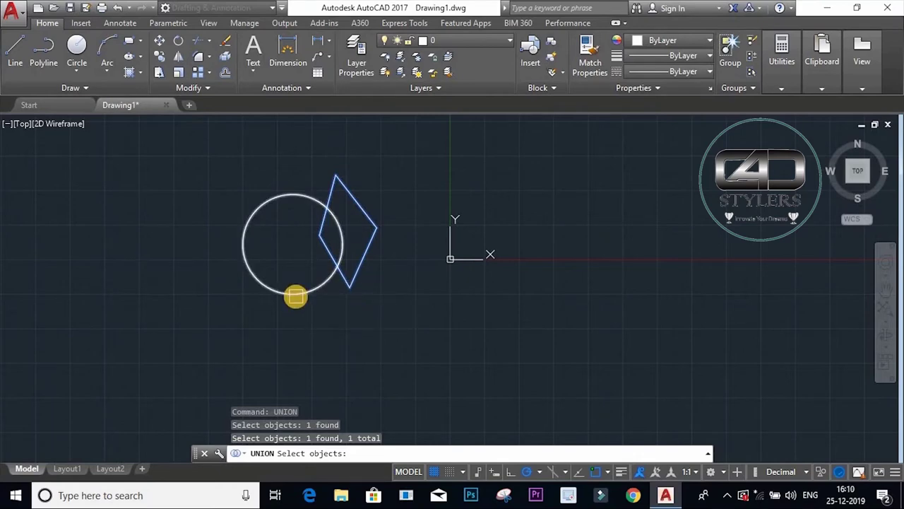
{"action": "left_click", "coordinate": [295, 296]}
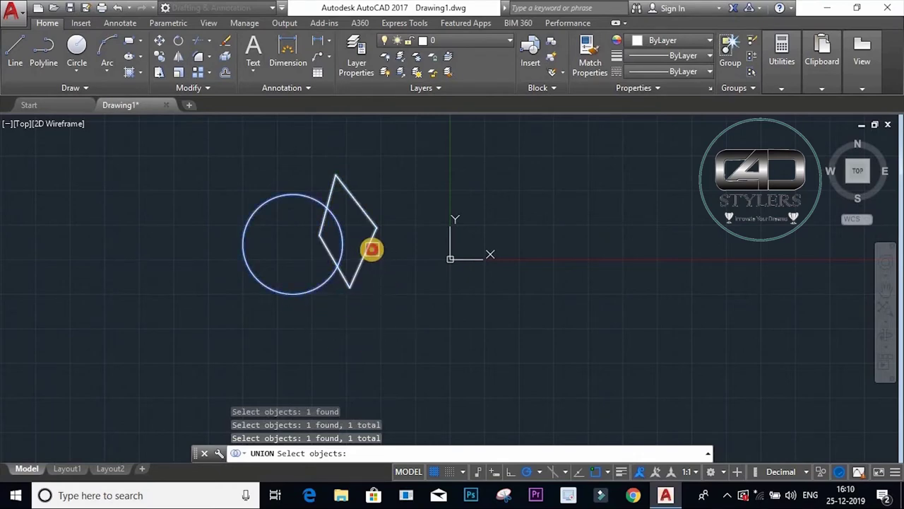
{"action": "left_click", "coordinate": [372, 248]}
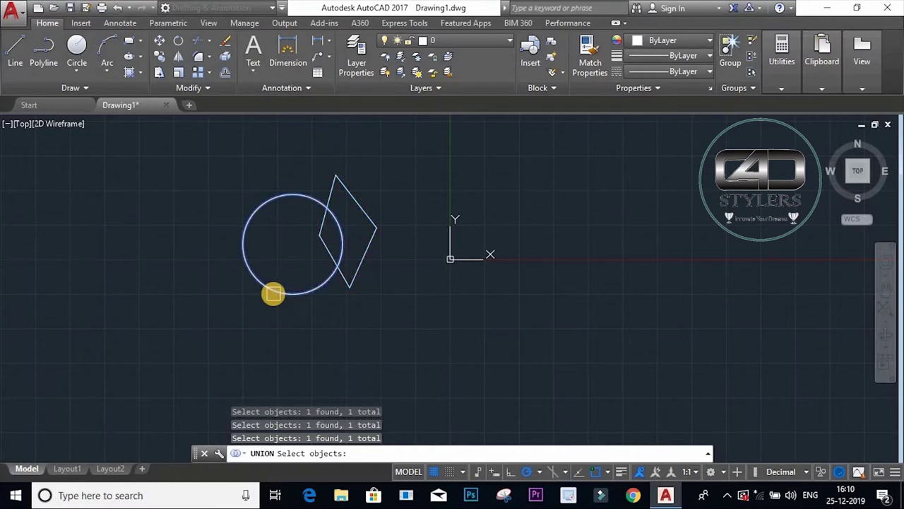
{"action": "key", "text": "Return"}
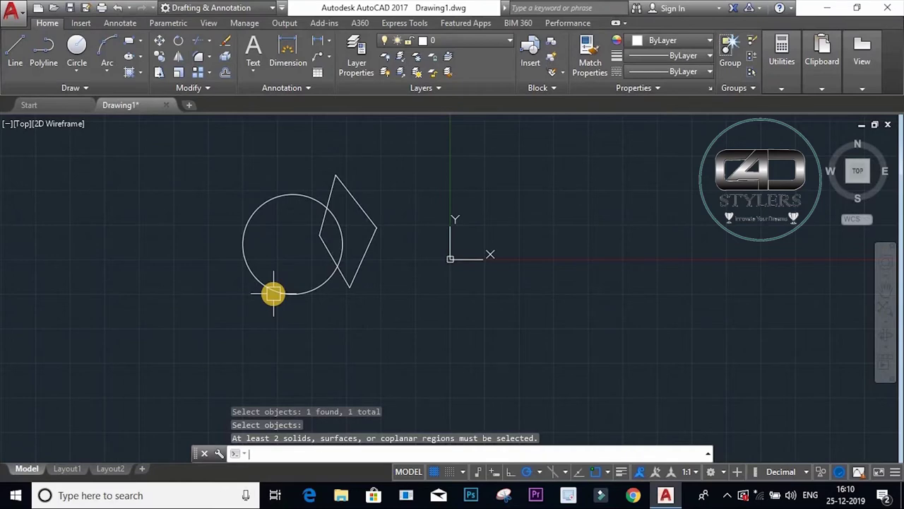
{"action": "type", "text": "union"}
{"action": "key", "text": "Return"}
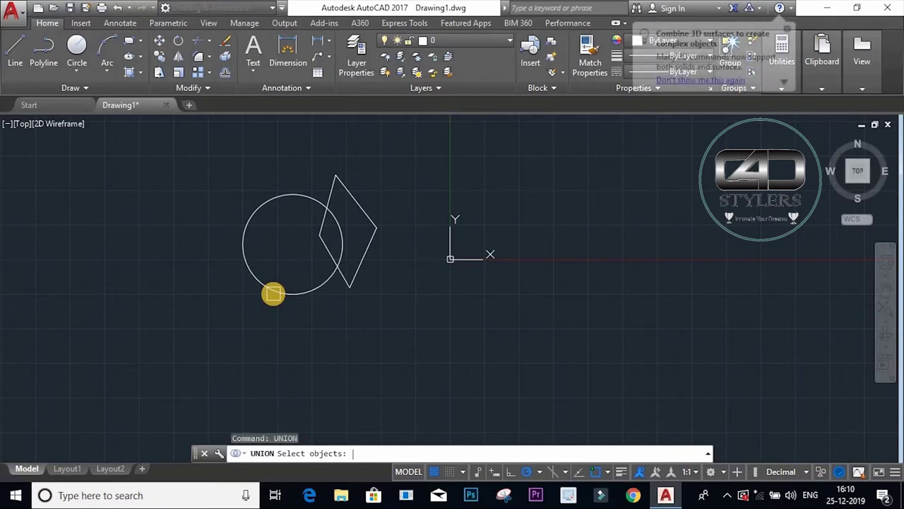
Step: Window-select both regions to union the circle and diamond, then undo the merge
{"action": "left_click", "coordinate": [385, 158]}
{"action": "left_click", "coordinate": [155, 328]}
{"action": "key", "text": "Return"}
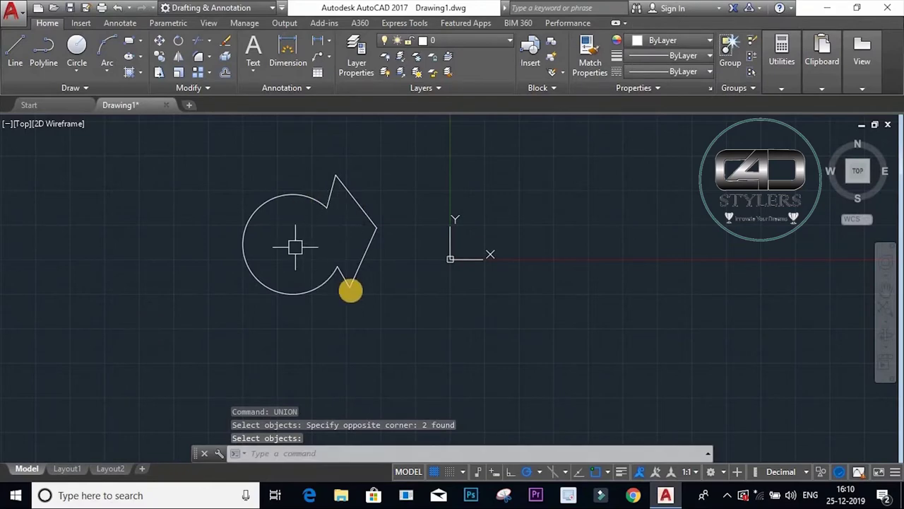
{"action": "mouse_move", "coordinate": [350, 289]}
{"action": "key", "text": "ctrl+z"}
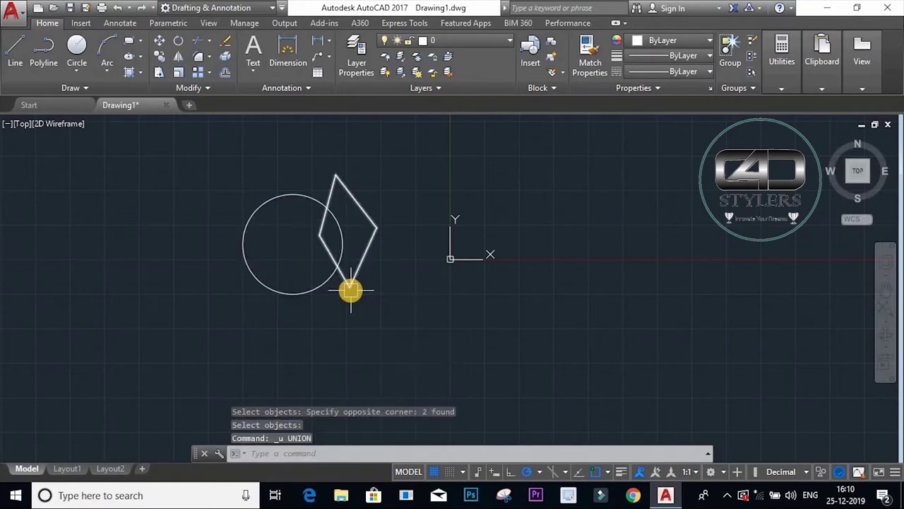
Step: Union the circle and diamond again and undo it, leaving them separate
{"action": "type", "text": "union"}
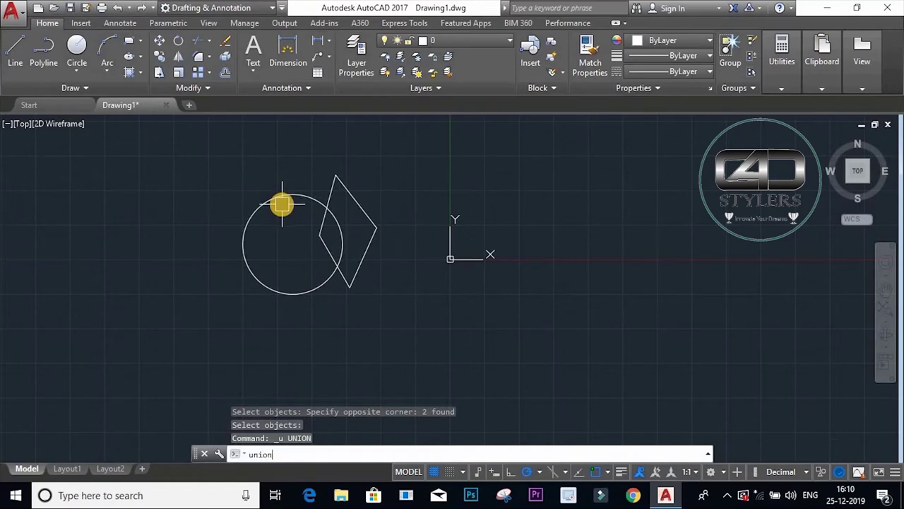
{"action": "key", "text": "Return"}
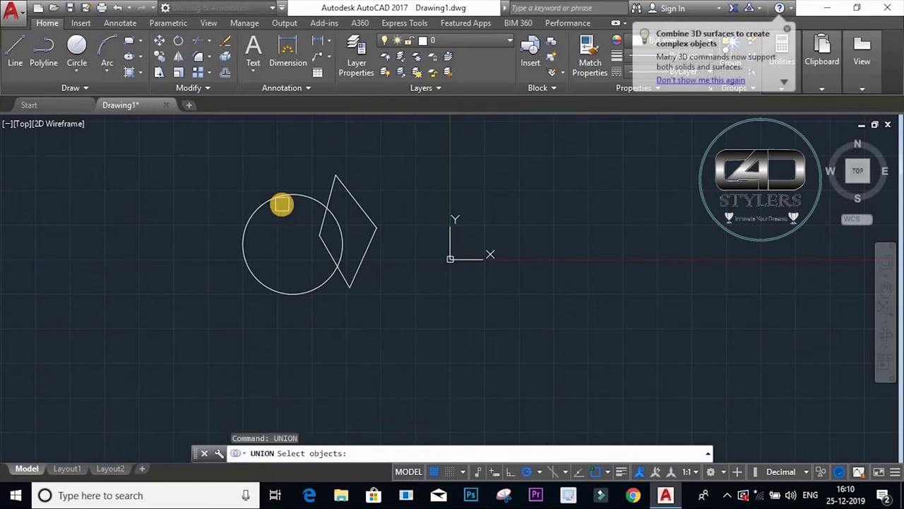
{"action": "left_click", "coordinate": [279, 198]}
{"action": "left_click", "coordinate": [349, 199]}
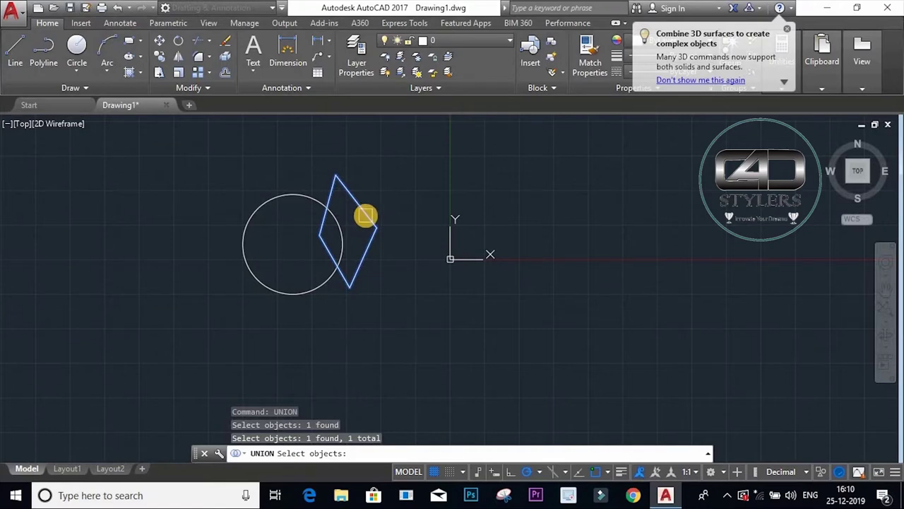
{"action": "left_click", "coordinate": [411, 145]}
{"action": "left_click", "coordinate": [237, 336]}
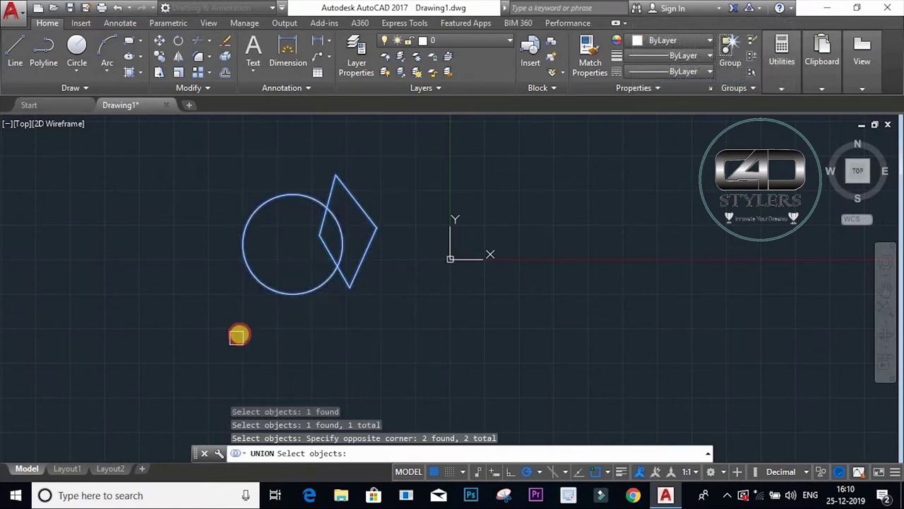
{"action": "key", "text": "Return"}
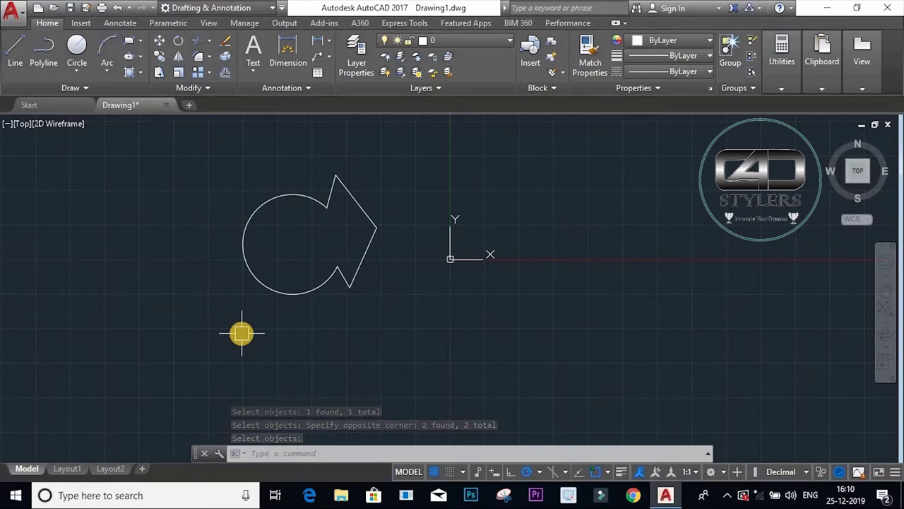
{"action": "key", "text": "ctrl+z"}
{"action": "type", "text": "i"}
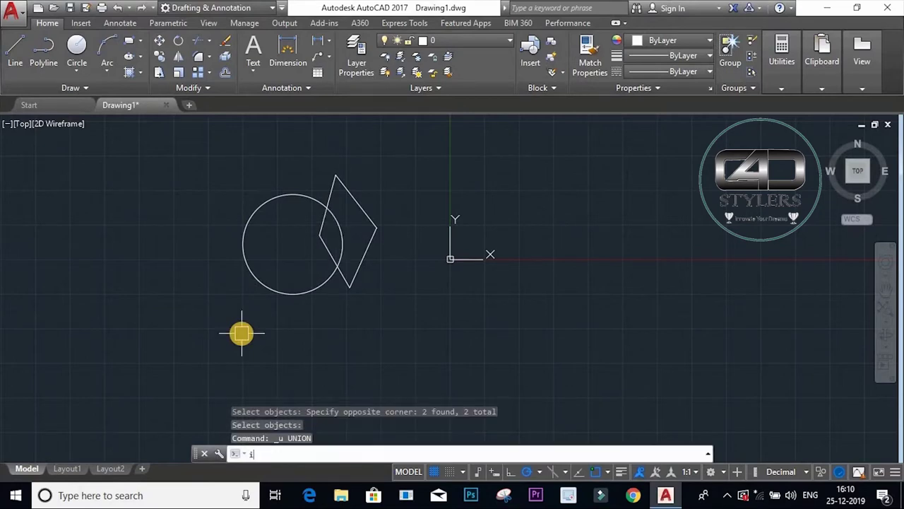
{"action": "type", "text": "ntera"}
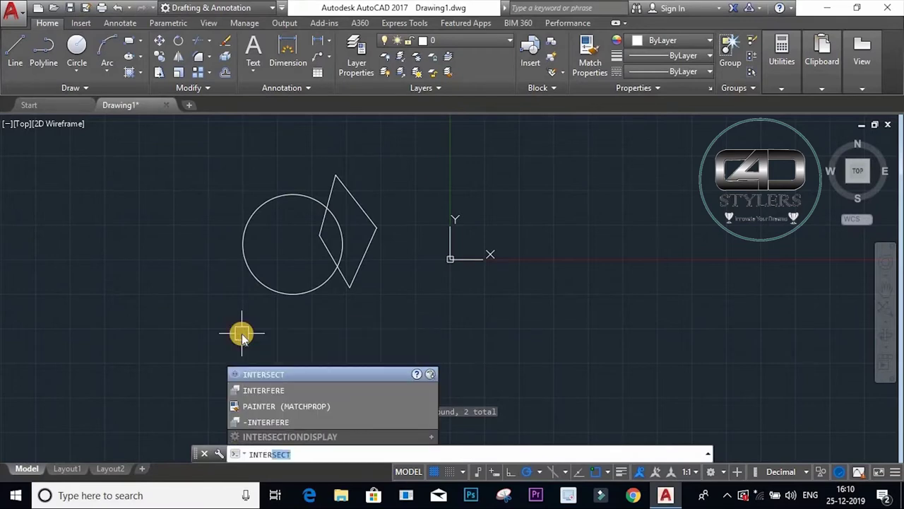
{"action": "key", "text": "Return"}
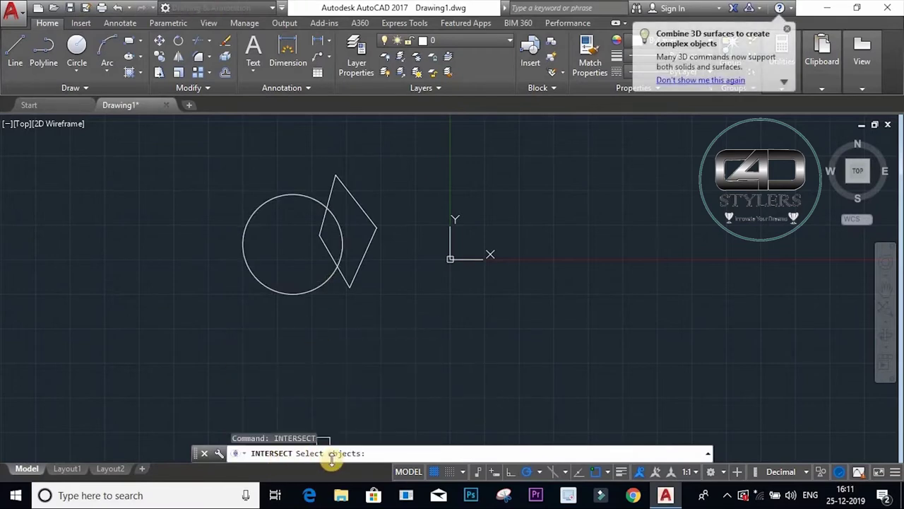
{"action": "left_click", "coordinate": [399, 153]}
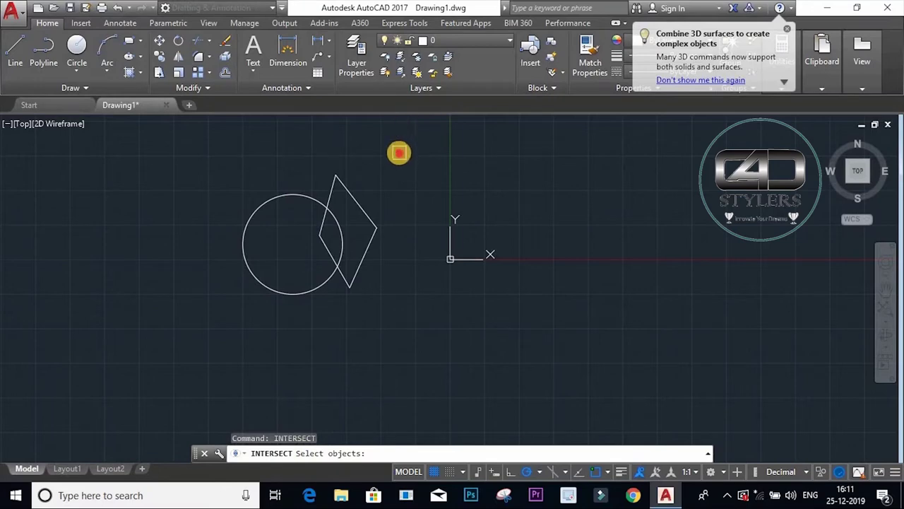
{"action": "left_click", "coordinate": [195, 338]}
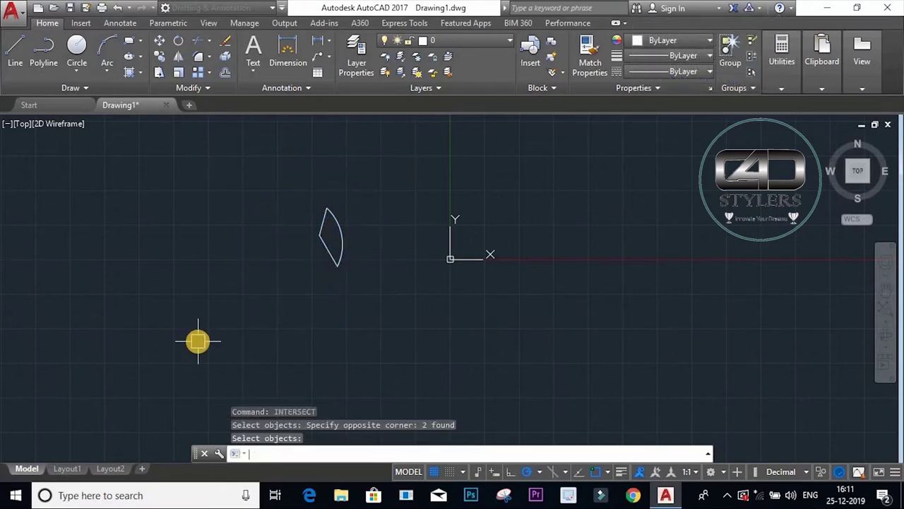
{"action": "key", "text": "Return"}
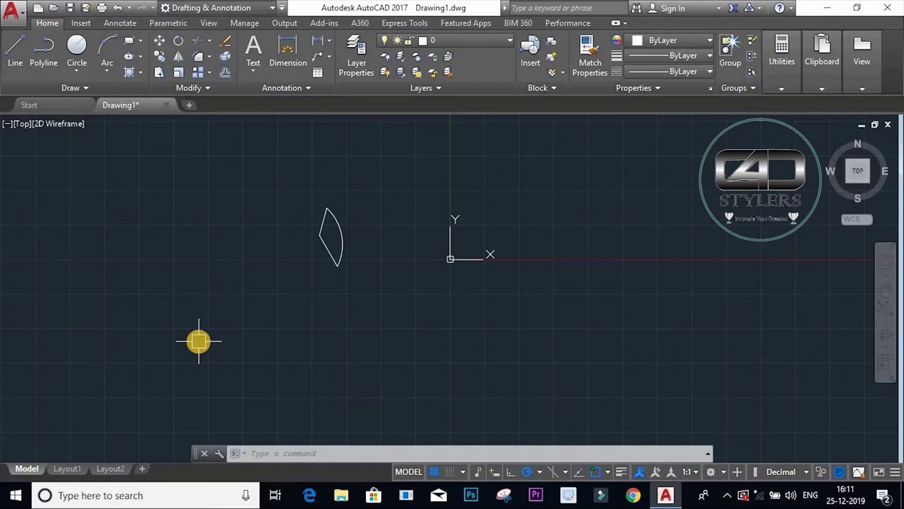
{"action": "key", "text": "ctrl+z"}
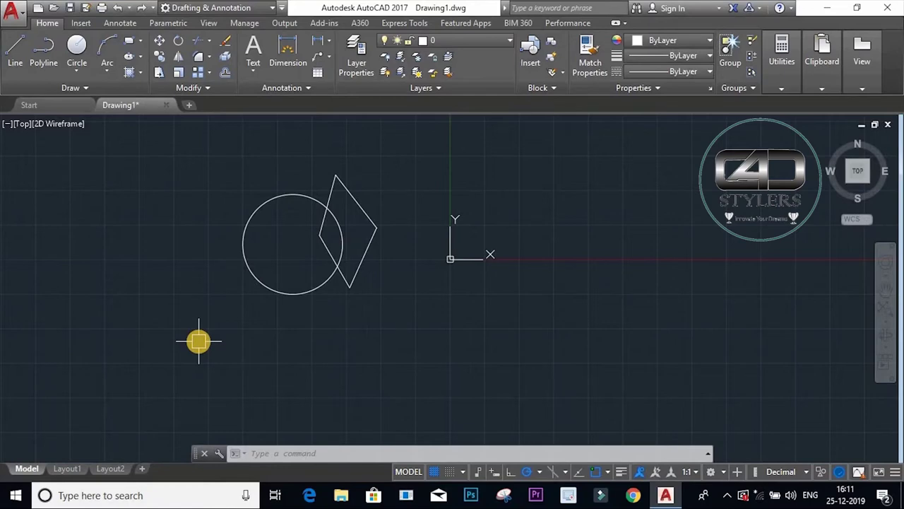
Step: Erase the circle and diamond, then draw a new circle left of the origin
{"action": "key", "text": "ctrl+a"}
{"action": "type", "text": "e"}
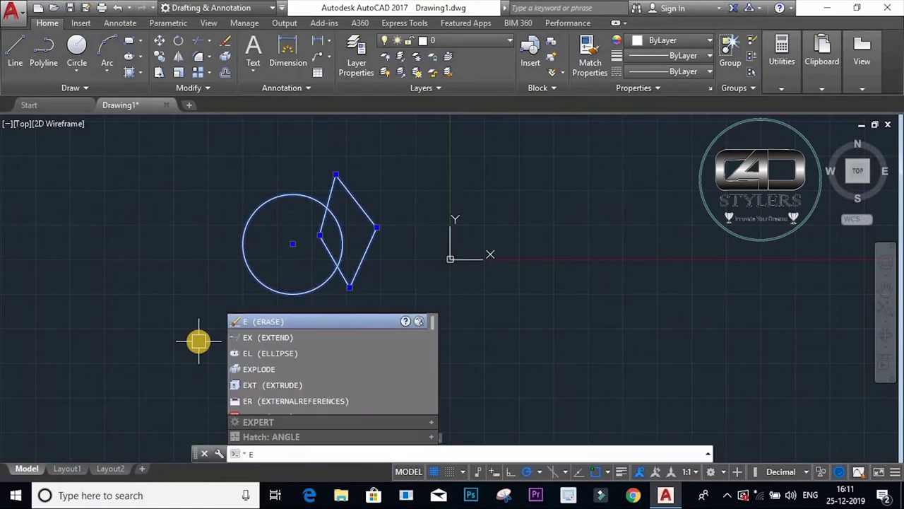
{"action": "key", "text": "Return"}
{"action": "type", "text": "c"}
{"action": "key", "text": "Return"}
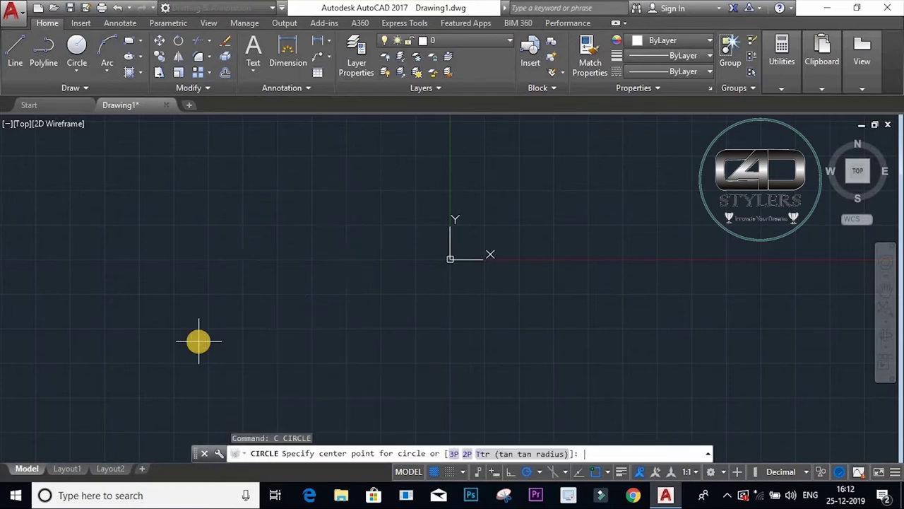
{"action": "left_click", "coordinate": [296, 273]}
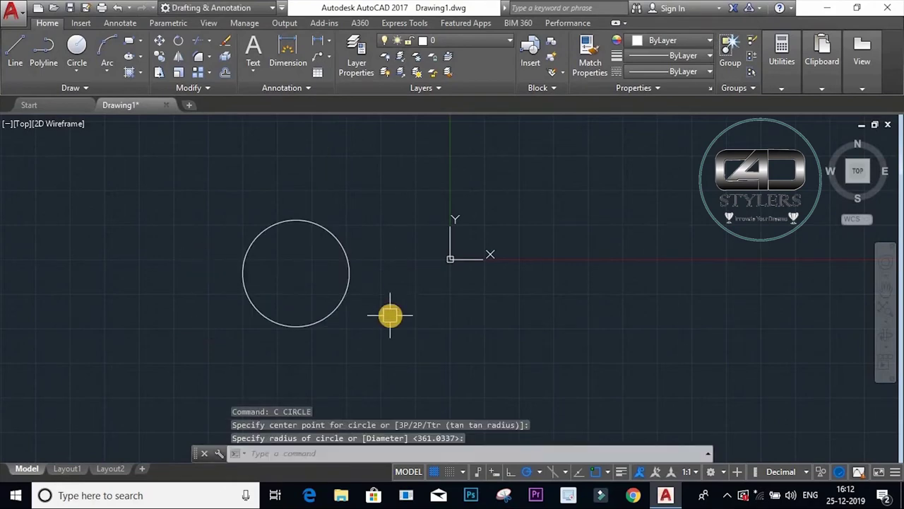
{"action": "left_click", "coordinate": [352, 288]}
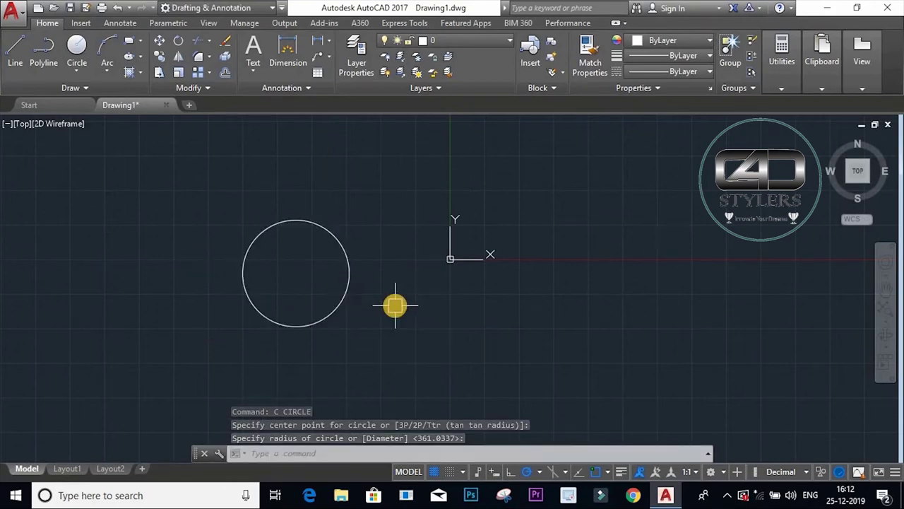
Step: List the new circle's properties, showing radius 385.7955
{"action": "type", "text": "1ist"}
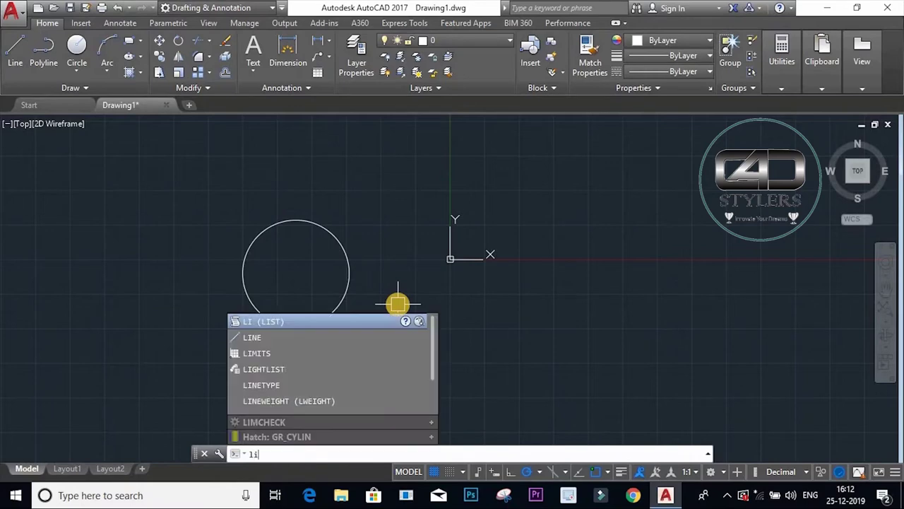
{"action": "key", "text": "Return"}
{"action": "left_click", "coordinate": [342, 308]}
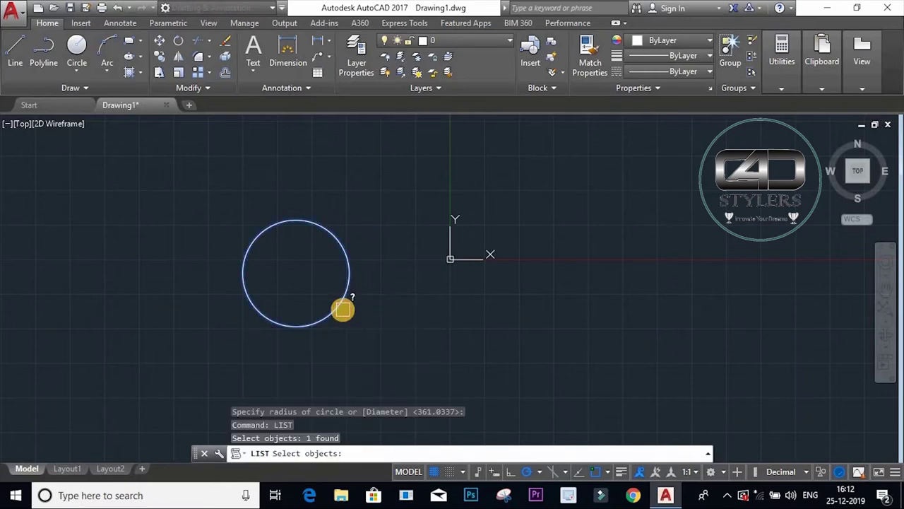
{"action": "key", "text": "Return"}
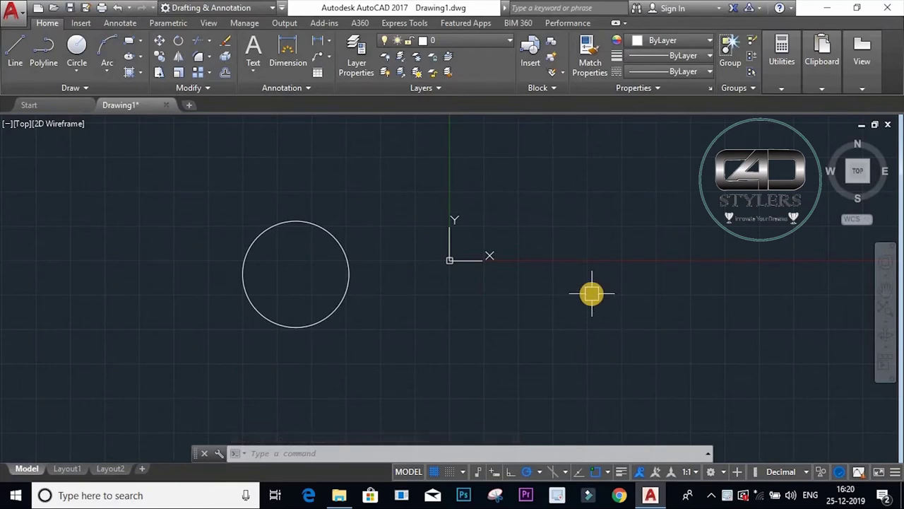
{"action": "type", "text": "mass"}
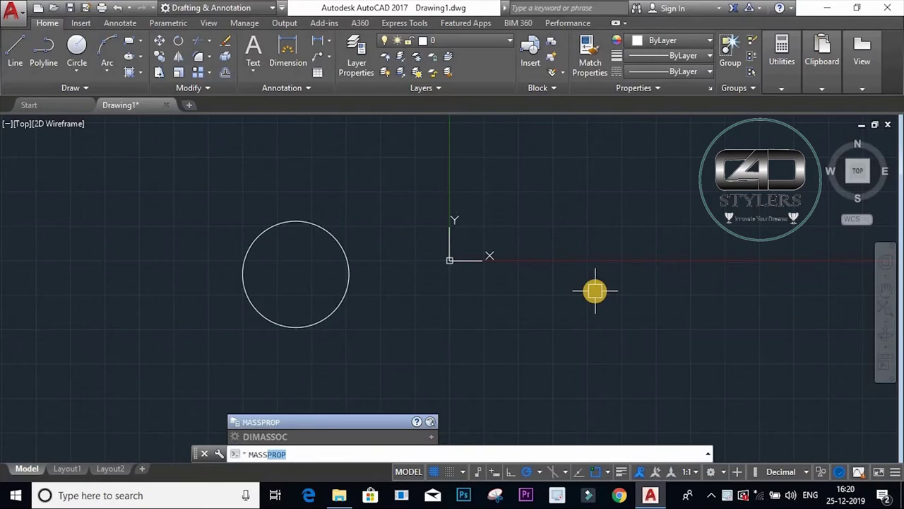
{"action": "key", "text": "Return"}
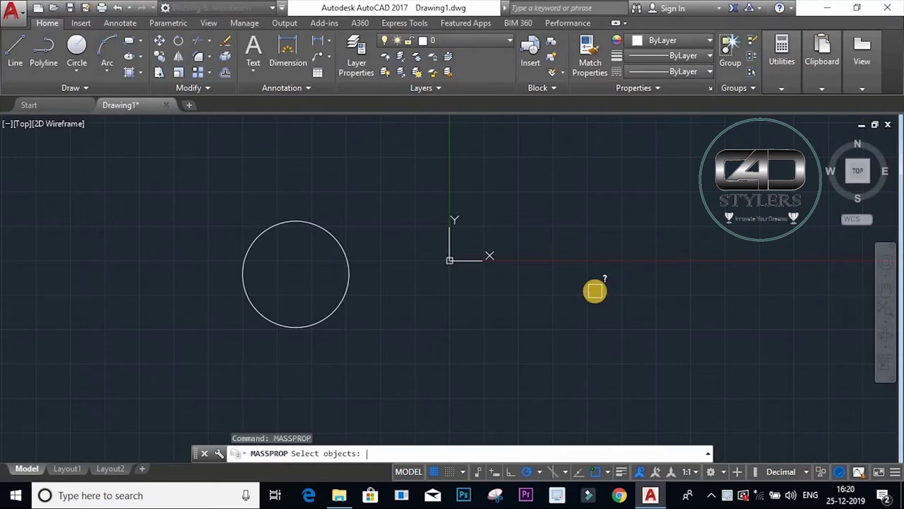
{"action": "left_click", "coordinate": [338, 313]}
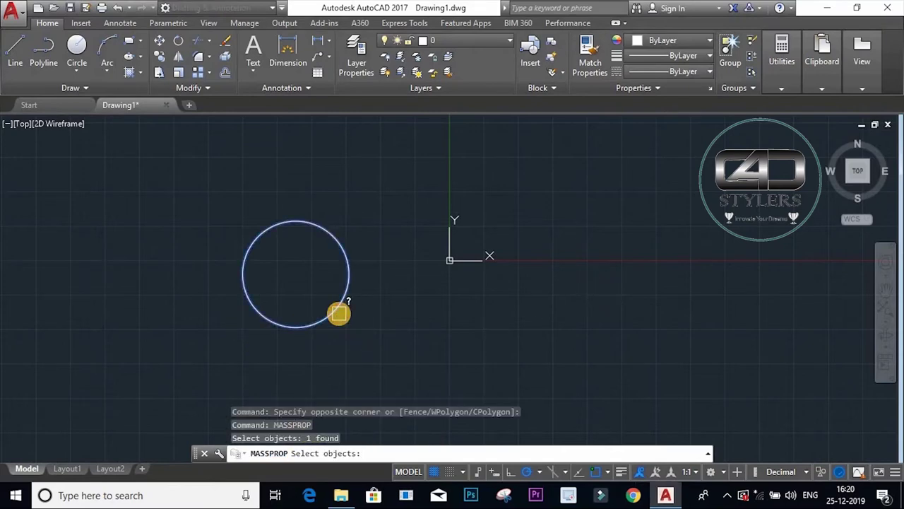
{"action": "key", "text": "Return"}
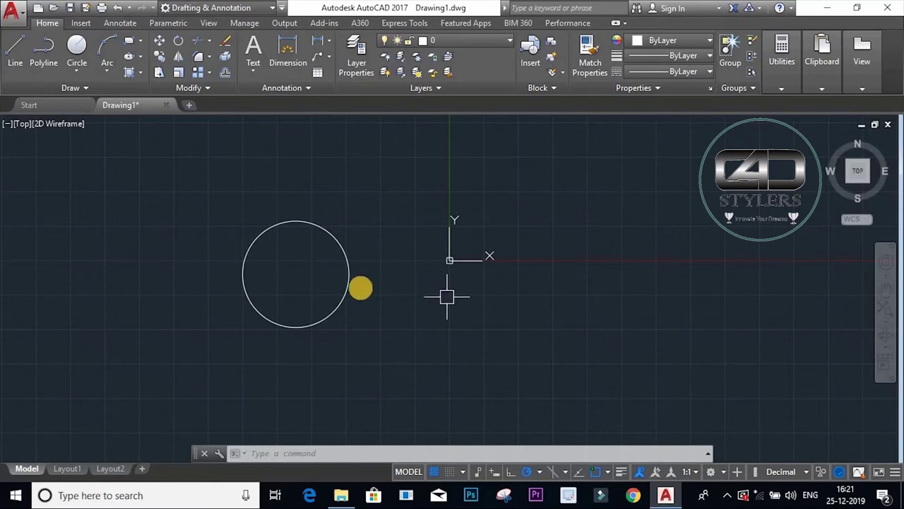
{"action": "mouse_move", "coordinate": [342, 295]}
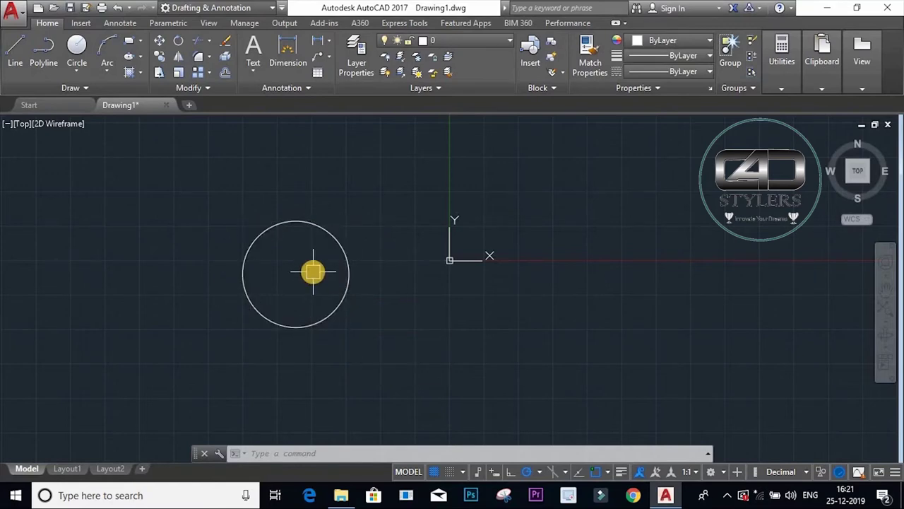
Step: Convert the circle into a region using Draw > Region
{"action": "left_click", "coordinate": [224, 139]}
{"action": "left_click", "coordinate": [85, 87]}
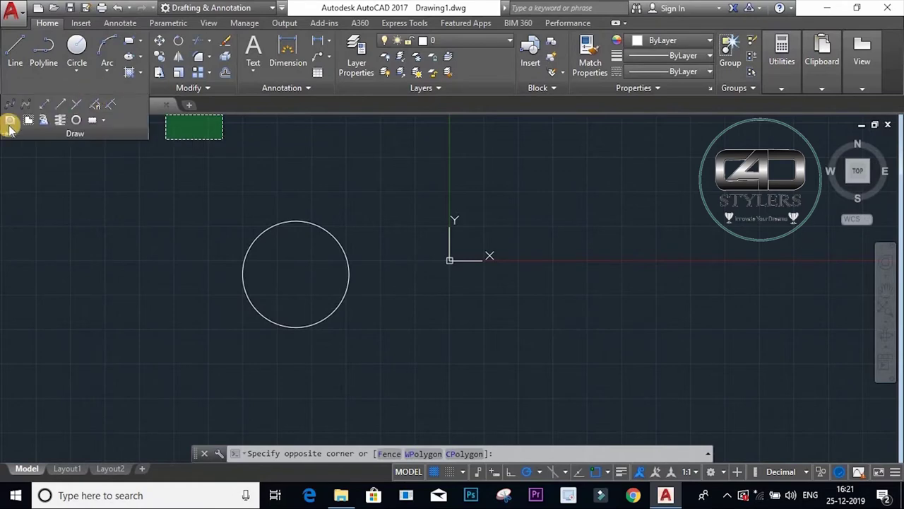
{"action": "left_click", "coordinate": [10, 120]}
{"action": "left_click", "coordinate": [315, 321]}
{"action": "key", "text": "Return"}
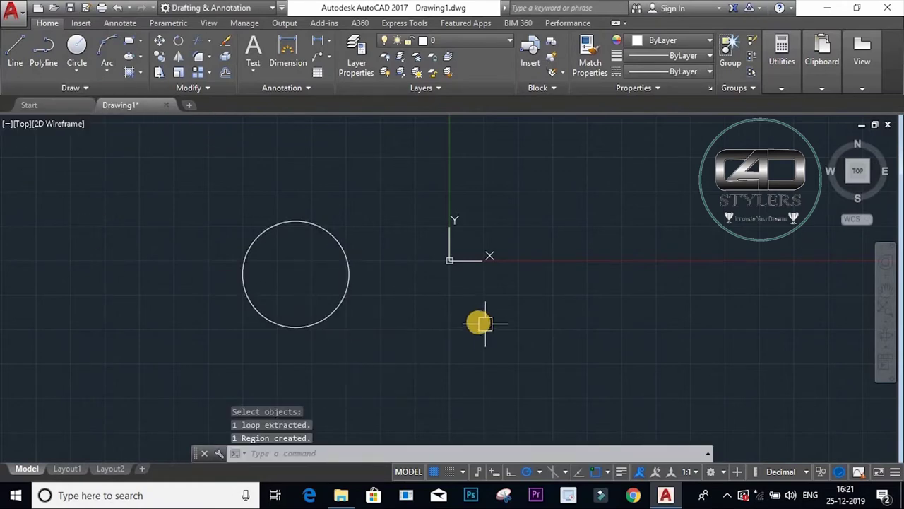
Step: Report the region's mass properties (area 467588.7809, perimeter 2424.0243) without writing a file
{"action": "type", "text": "mass"}
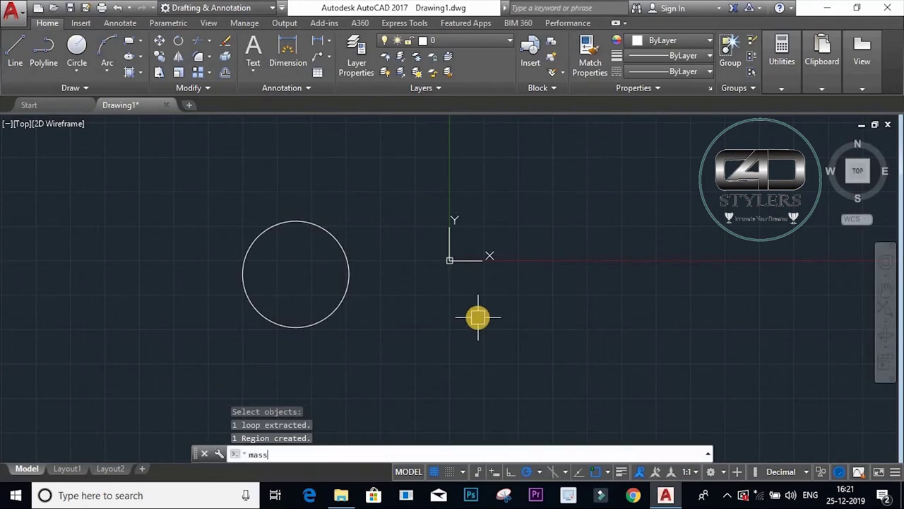
{"action": "key", "text": "Return"}
{"action": "left_click", "coordinate": [330, 305]}
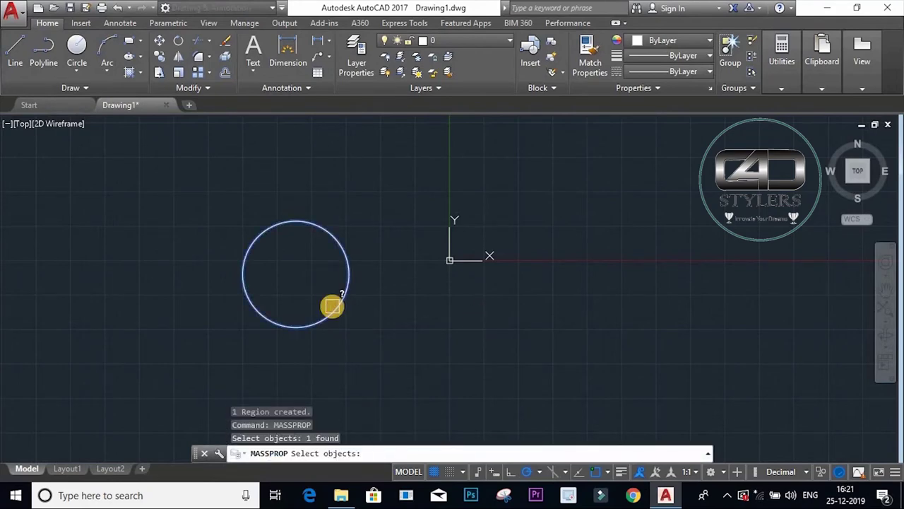
{"action": "key", "text": "Return"}
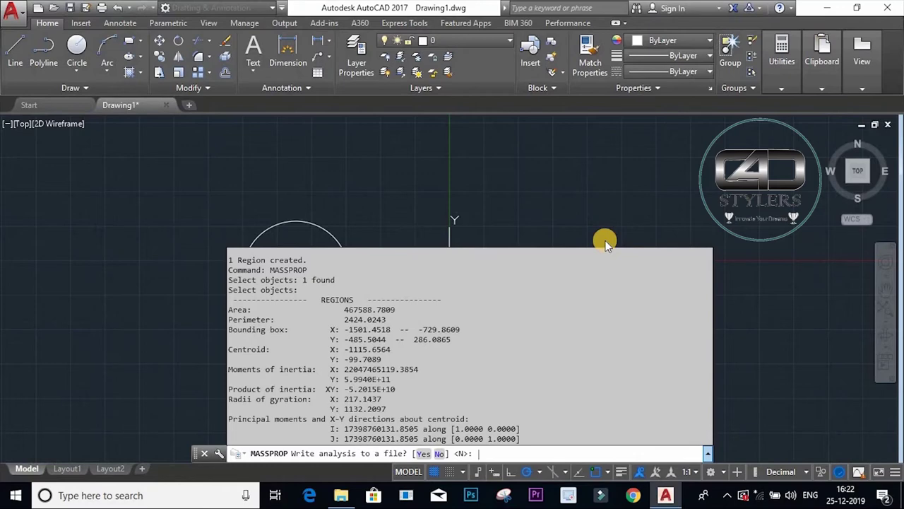
{"action": "key", "text": "F2"}
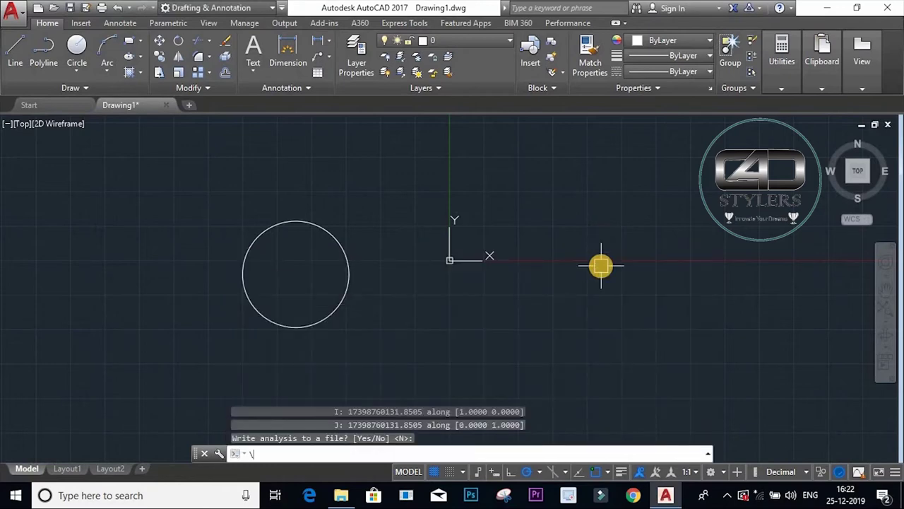
{"action": "key", "text": "Return"}
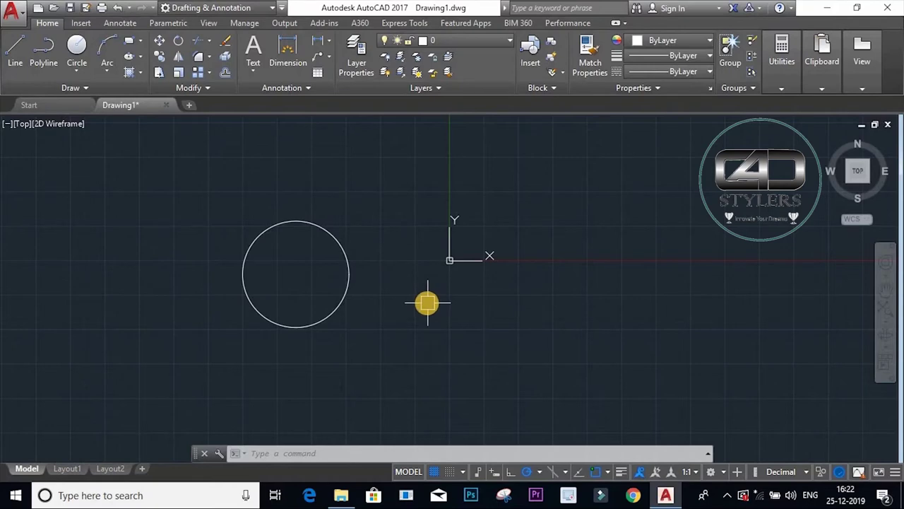
Step: Draw a second, larger circle overlapping the first on its right
{"action": "type", "text": "c"}
{"action": "key", "text": "Return"}
{"action": "left_click", "coordinate": [399, 286]}
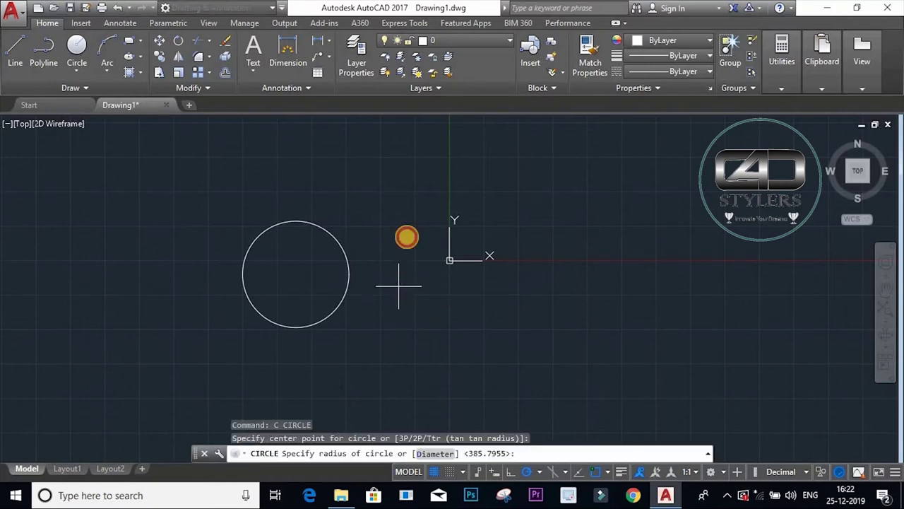
{"action": "left_click", "coordinate": [409, 219]}
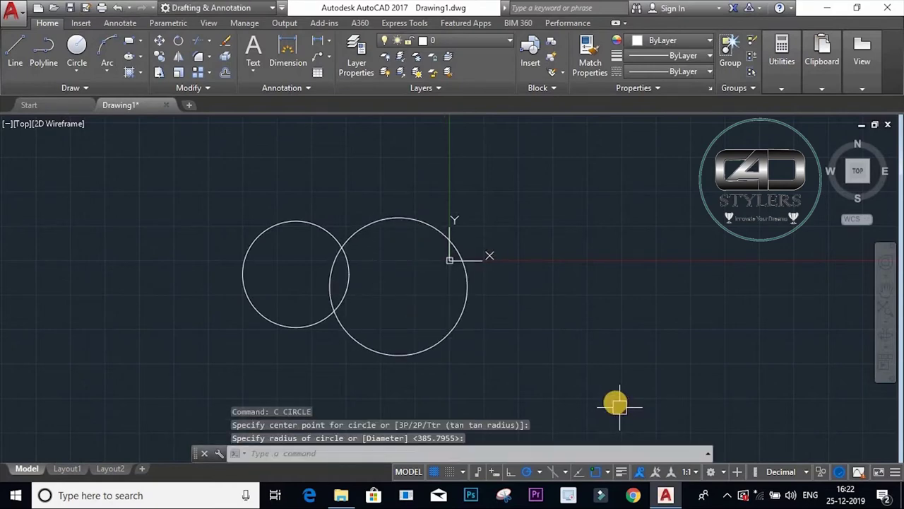
Step: Convert both circles into regions with REG and a crossing window
{"action": "type", "text": "eg"}
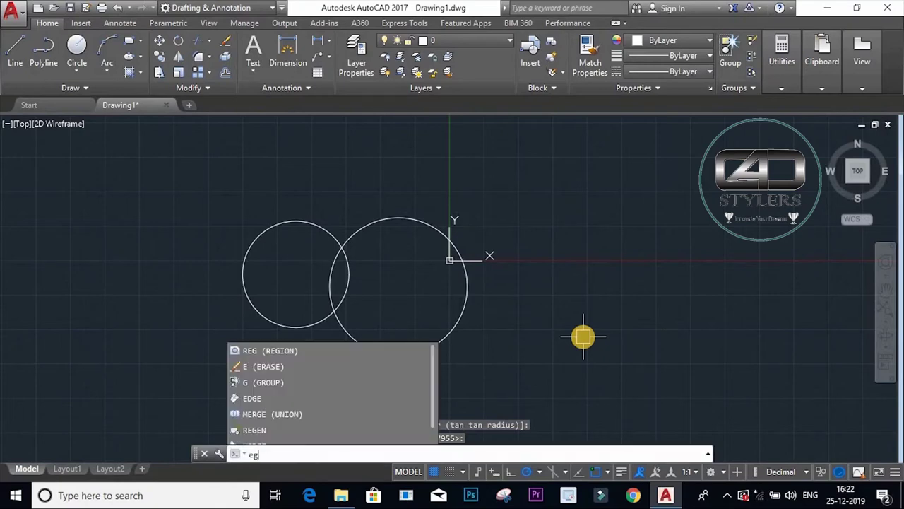
{"action": "key", "text": "BackSpace"}
{"action": "type", "text": "r"}
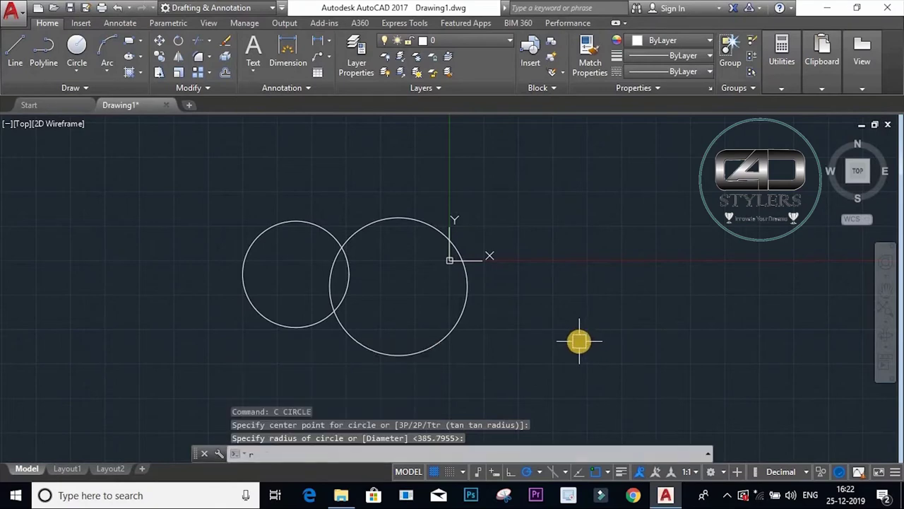
{"action": "type", "text": "eg"}
{"action": "key", "text": "Return"}
{"action": "left_click", "coordinate": [558, 212]}
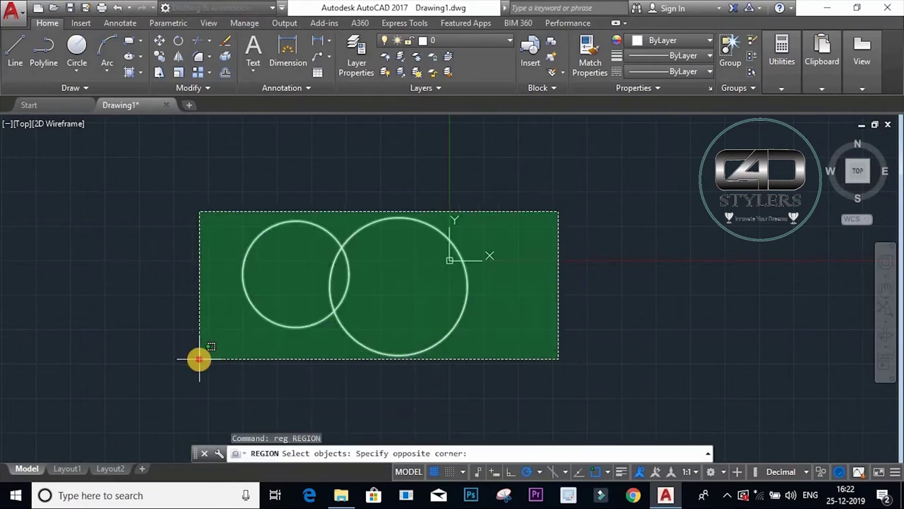
{"action": "left_click", "coordinate": [199, 359]}
{"action": "key", "text": "Return"}
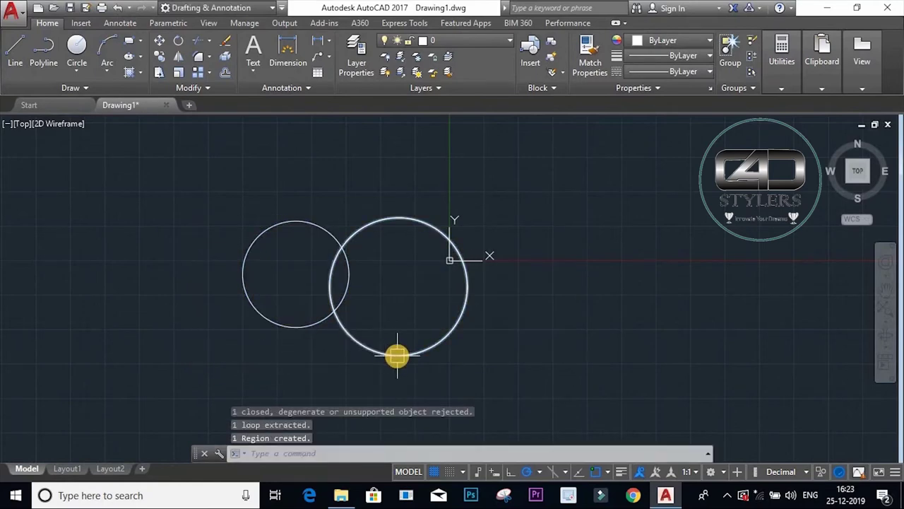
Step: Subtract the smaller left circle from the larger right circle
{"action": "type", "text": "sub"}
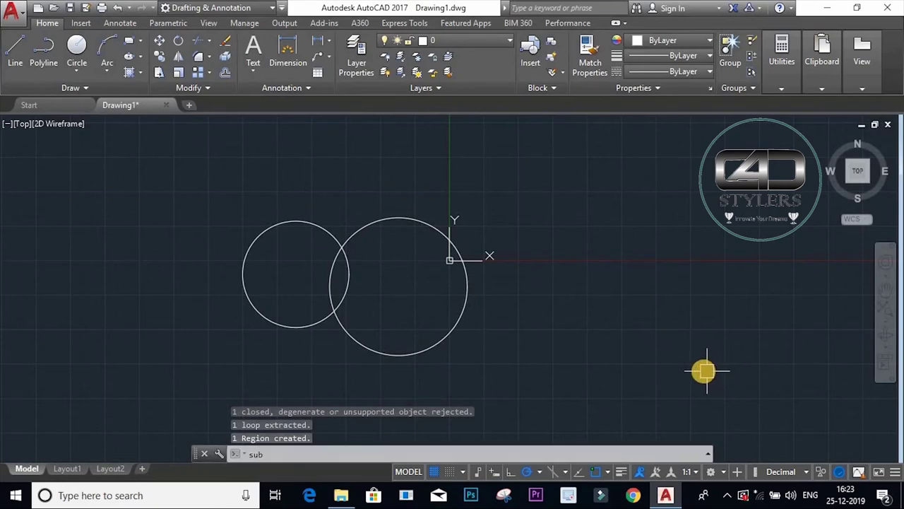
{"action": "key", "text": "Return"}
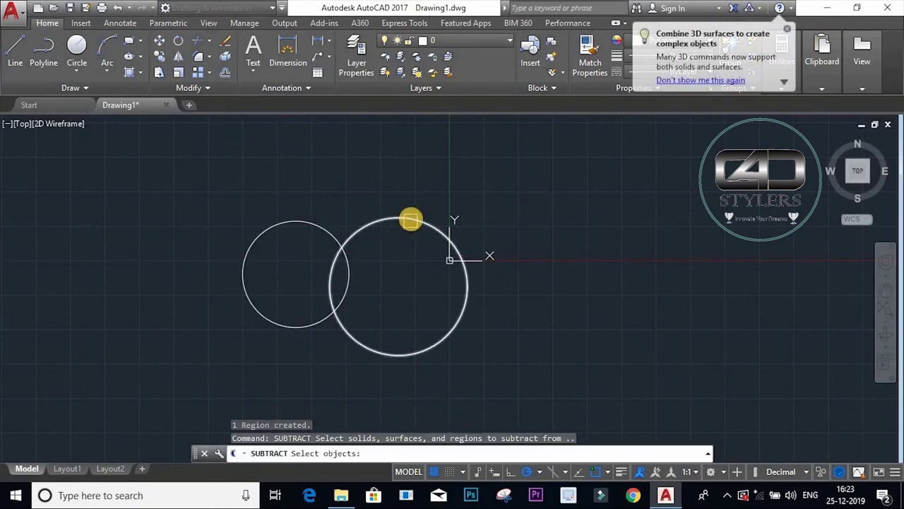
{"action": "left_click", "coordinate": [401, 231]}
{"action": "key", "text": "Return"}
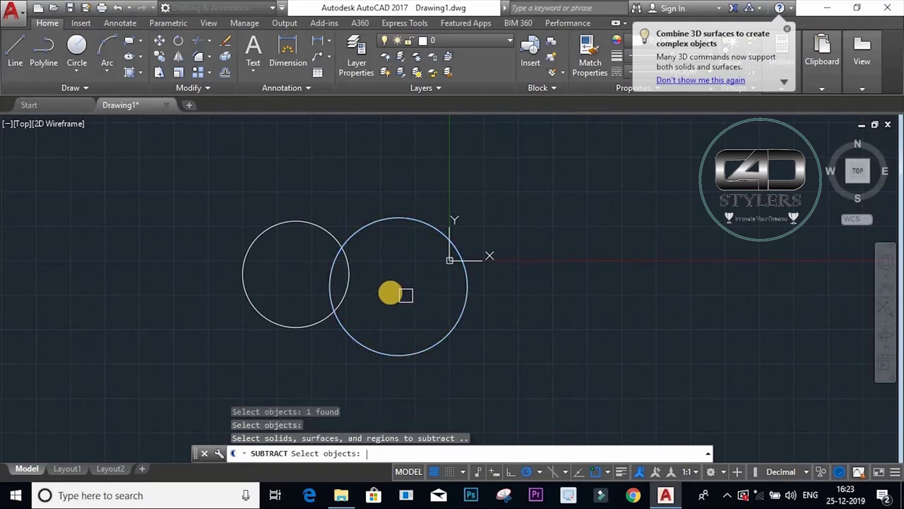
{"action": "left_click", "coordinate": [276, 231]}
{"action": "key", "text": "Return"}
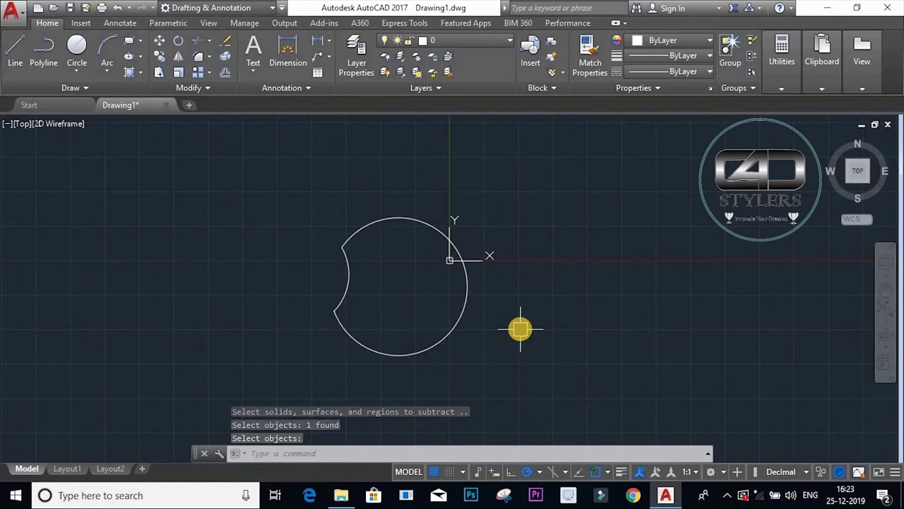
{"action": "mouse_move", "coordinate": [439, 231]}
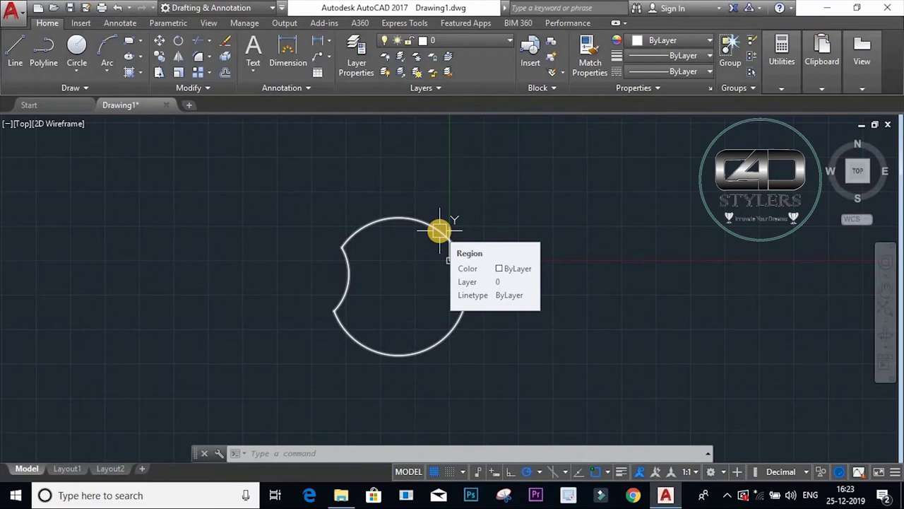
{"action": "left_click", "coordinate": [518, 182]}
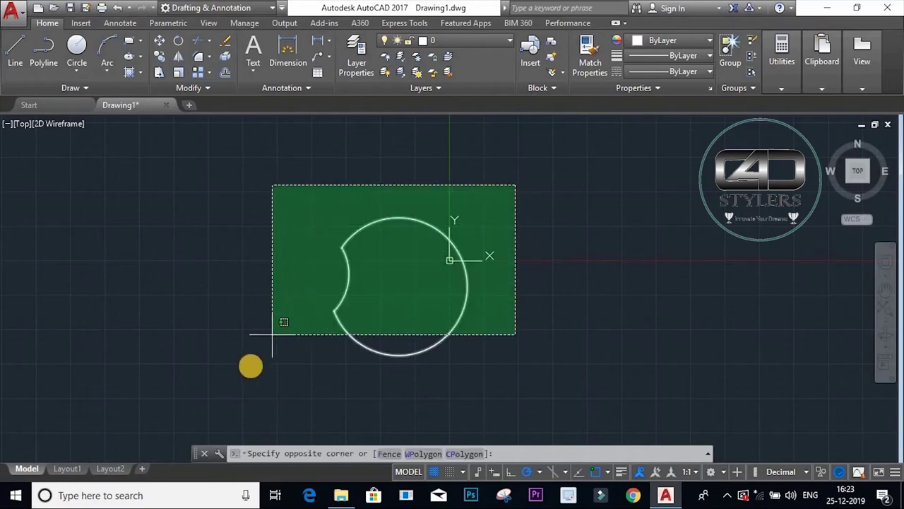
Step: Delete the notched region and draw the long handle rectangle
{"action": "left_click", "coordinate": [252, 356]}
{"action": "key", "text": "Delete"}
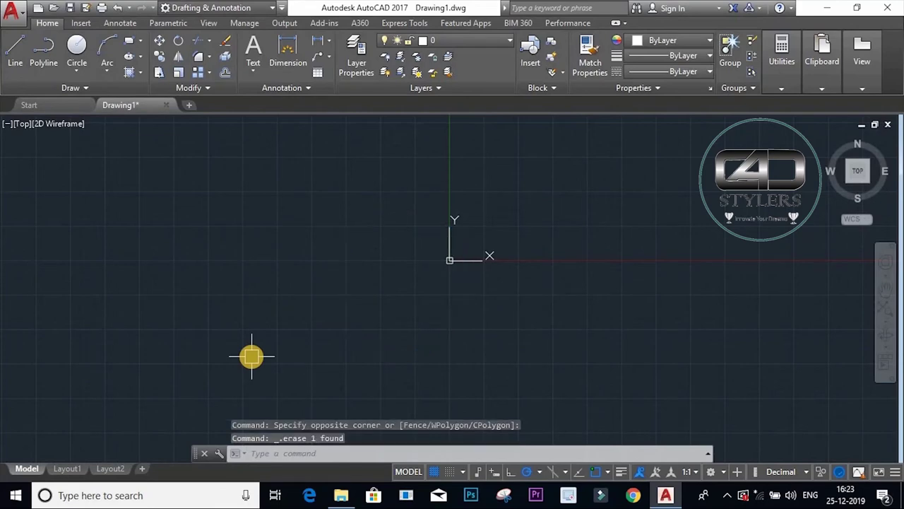
{"action": "type", "text": "rec"}
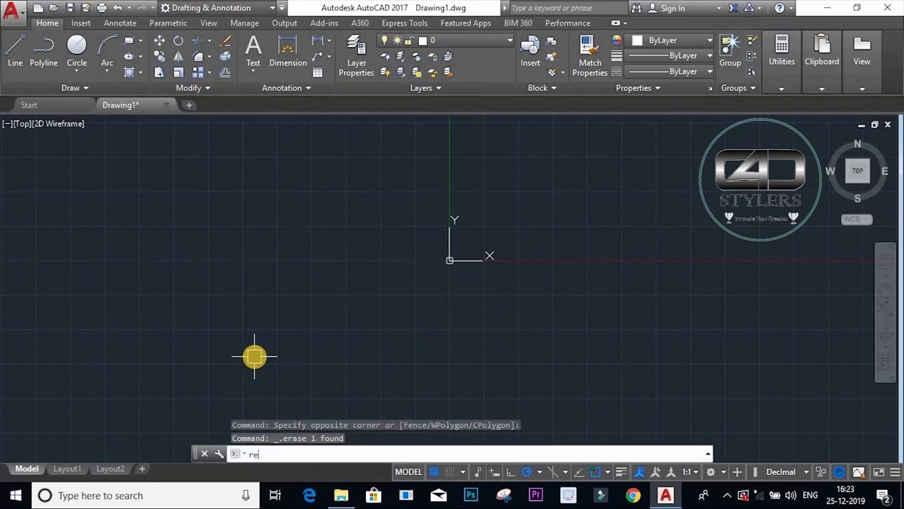
{"action": "key", "text": "Return"}
{"action": "left_click", "coordinate": [287, 239]}
{"action": "left_click", "coordinate": [642, 291]}
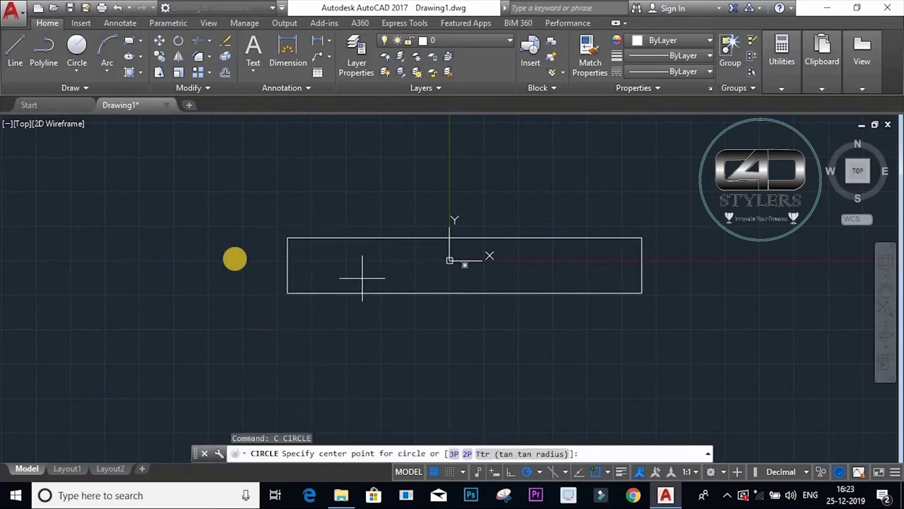
Step: Add a head circle at the handle's left end and a slot rectangle across it
{"action": "left_click", "coordinate": [249, 271]}
{"action": "left_click", "coordinate": [315, 271]}
{"action": "type", "text": "rec"}
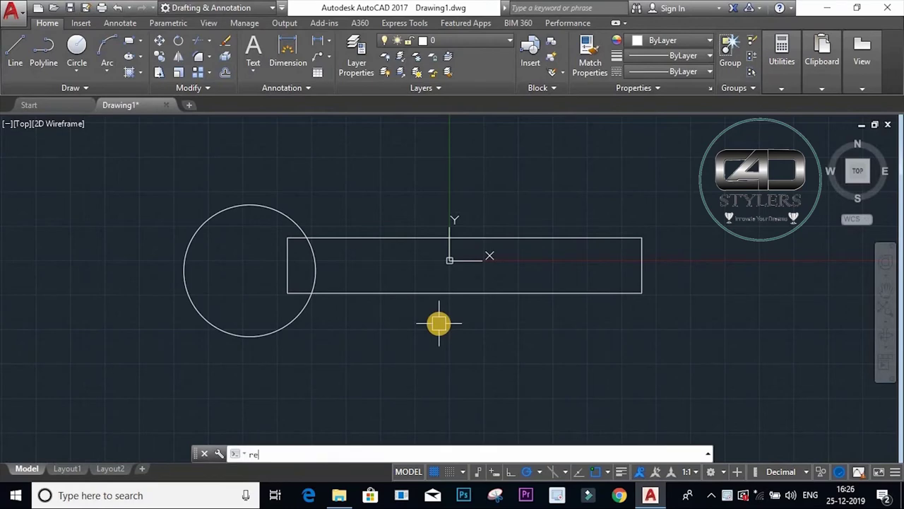
{"action": "key", "text": "Return"}
{"action": "left_click", "coordinate": [134, 258]}
{"action": "left_click", "coordinate": [234, 302]}
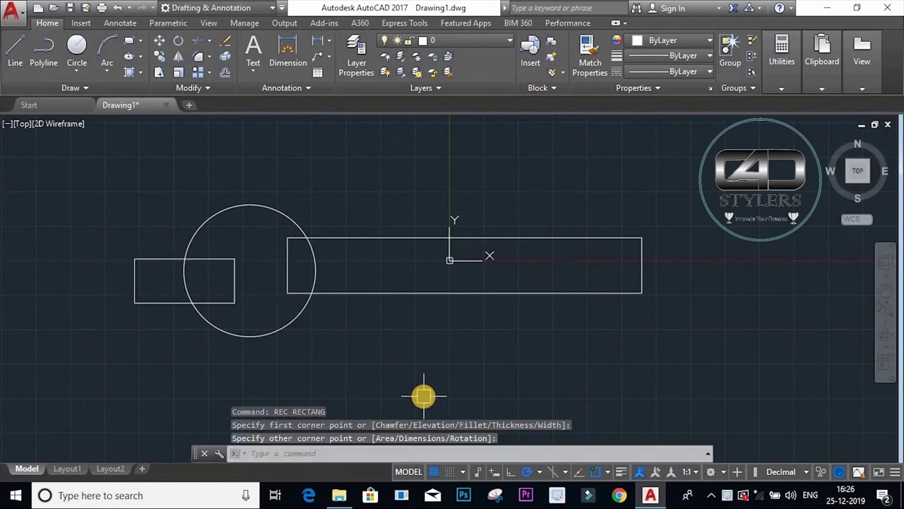
Step: Rotate the slot rectangle to an angle and position it inside the left head circle
{"action": "type", "text": "ro"}
{"action": "key", "text": "Return"}
{"action": "left_click", "coordinate": [235, 284]}
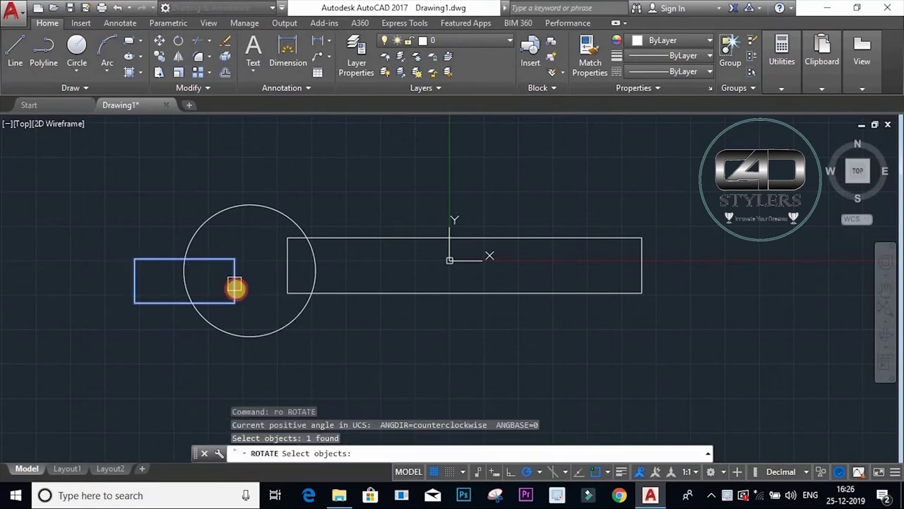
{"action": "key", "text": "Return"}
{"action": "left_click", "coordinate": [235, 303]}
{"action": "left_click", "coordinate": [359, 409]}
{"action": "type", "text": "m"}
{"action": "key", "text": "Return"}
{"action": "left_click", "coordinate": [222, 292]}
{"action": "key", "text": "Return"}
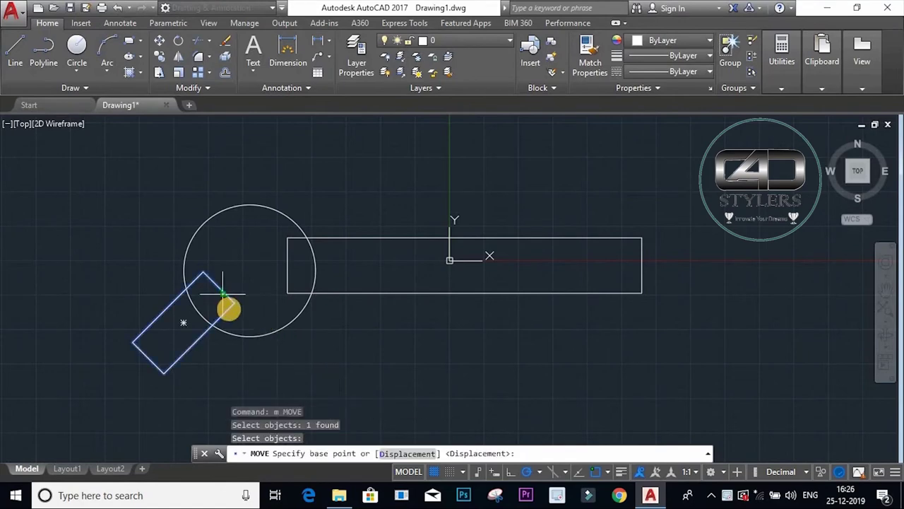
{"action": "left_click", "coordinate": [229, 308]}
{"action": "middle_click_drag", "start_coordinate": [256, 323], "coordinate": [241, 339]}
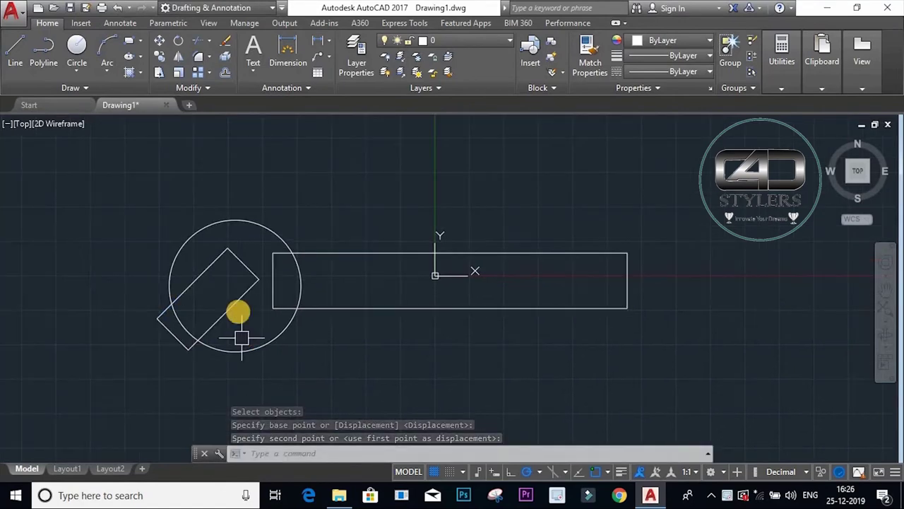
{"action": "type", "text": "a"}
{"action": "key", "text": "Return"}
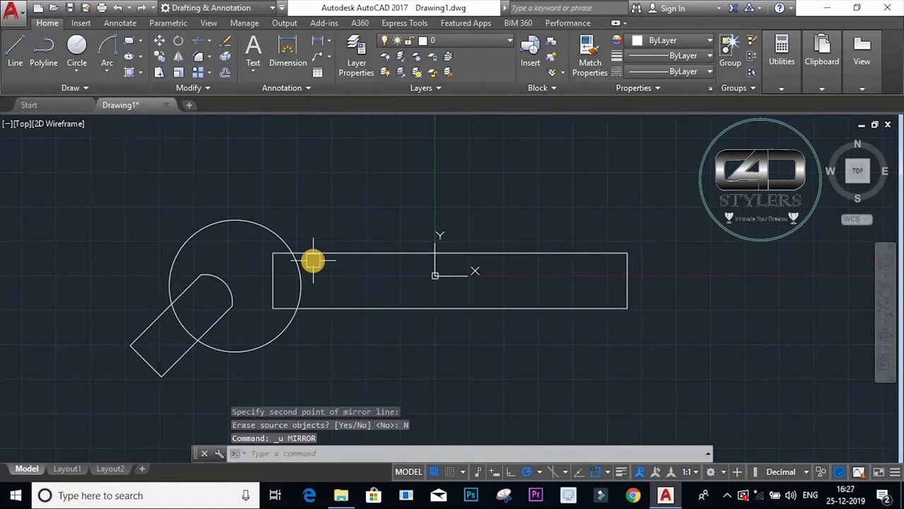
Step: Mirror the left head circle and slot about a vertical line to the handle's right end
{"action": "type", "text": "mi"}
{"action": "key", "text": "Return"}
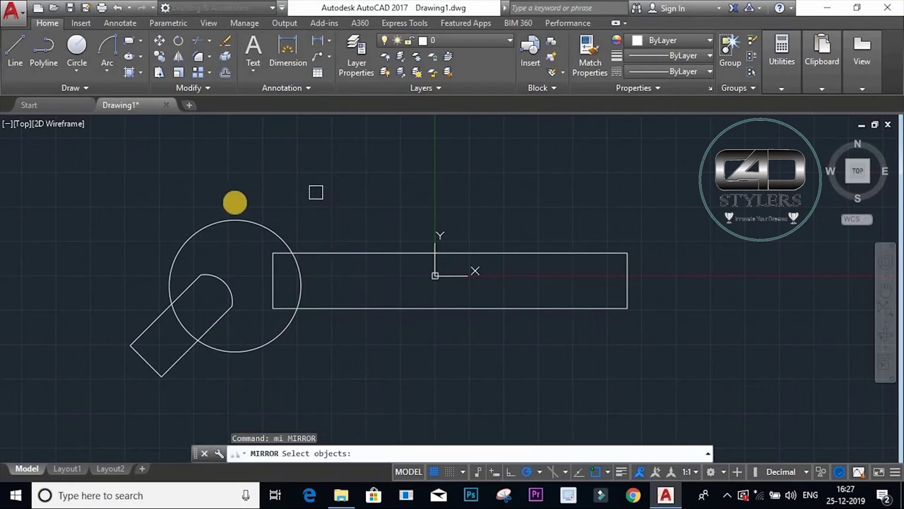
{"action": "left_click", "coordinate": [235, 203]}
{"action": "left_click", "coordinate": [156, 308]}
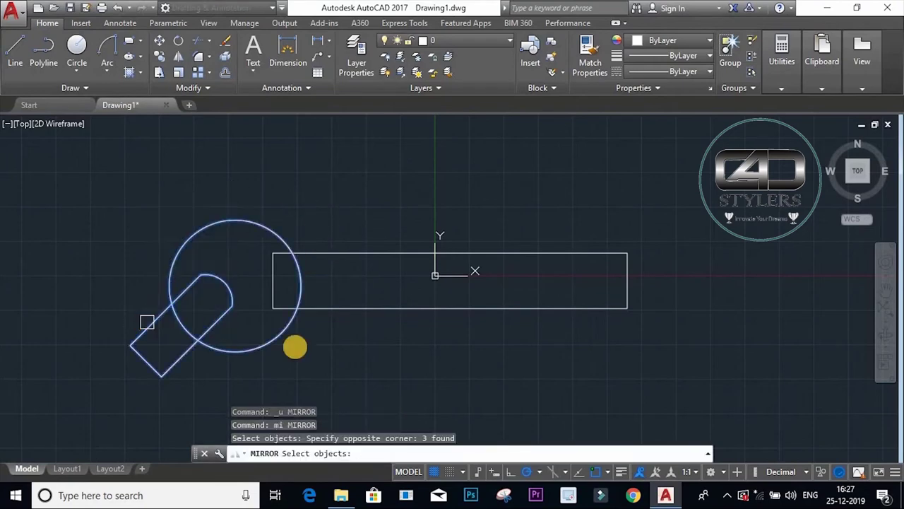
{"action": "key", "text": "Return"}
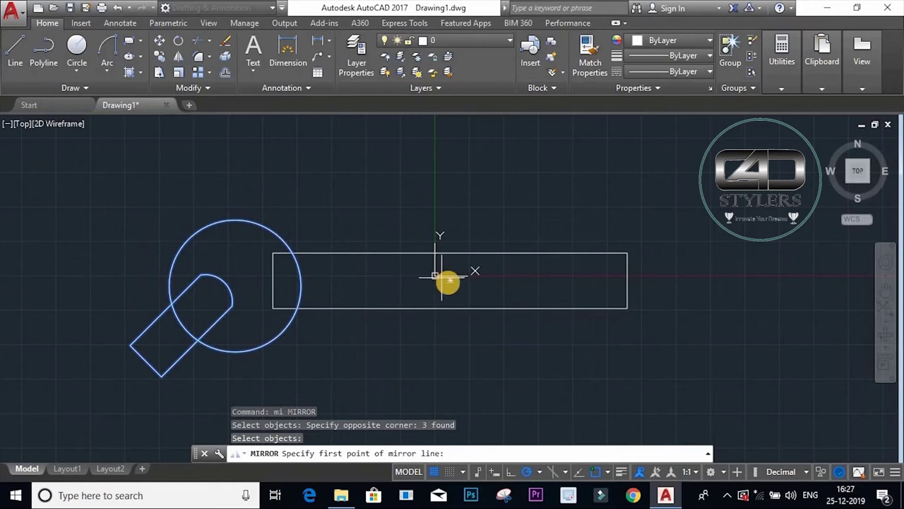
{"action": "left_click", "coordinate": [449, 222]}
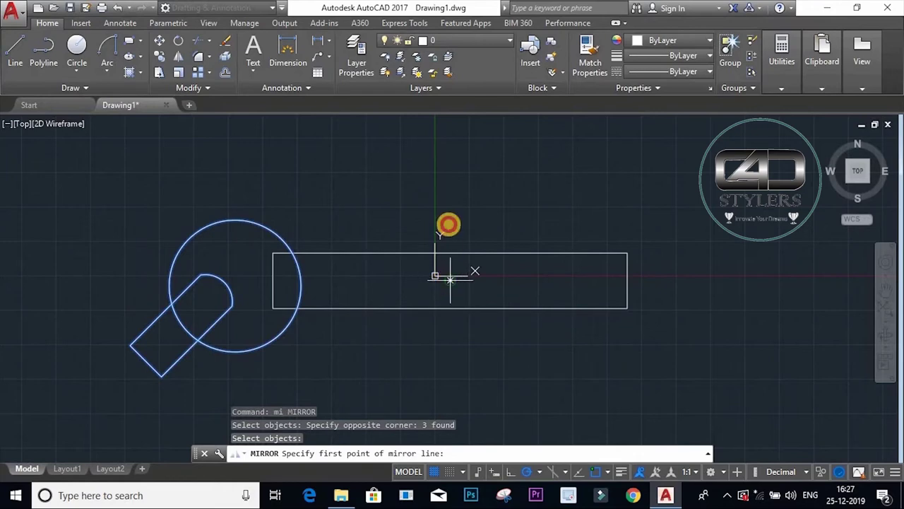
{"action": "left_click", "coordinate": [452, 178]}
{"action": "key", "text": "Return"}
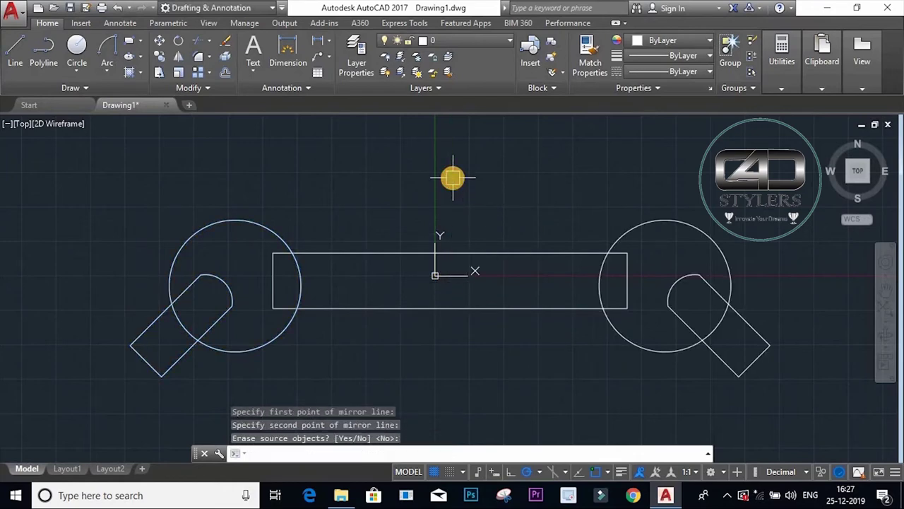
Step: Begin mirroring the right slot to flip it upward
{"action": "type", "text": "mi"}
{"action": "key", "text": "Return"}
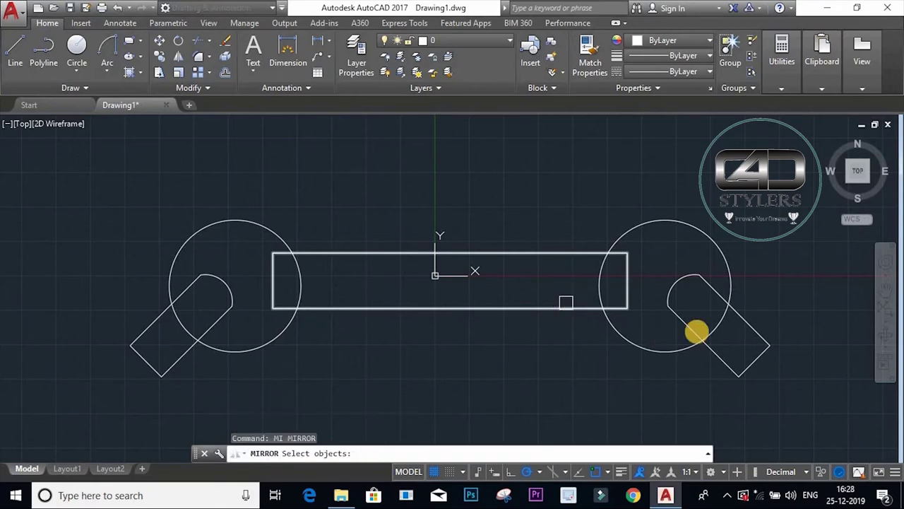
{"action": "left_click", "coordinate": [696, 332]}
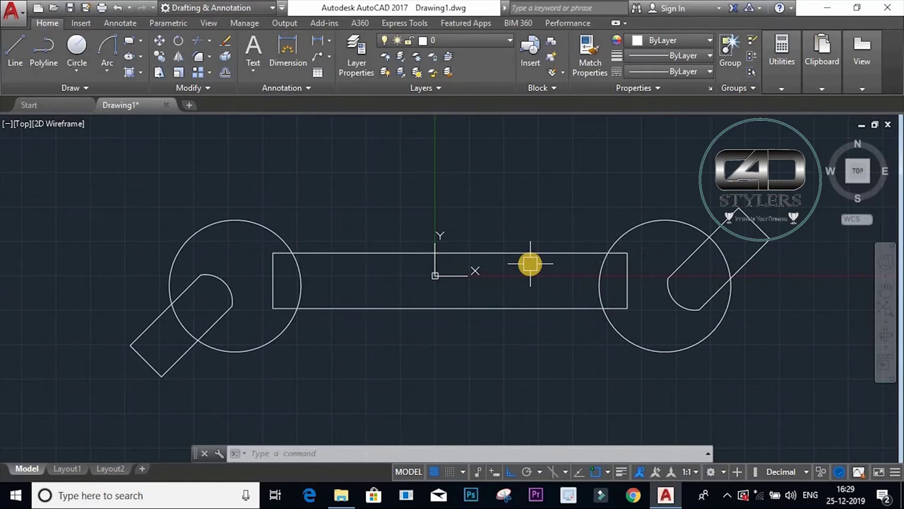
Step: Convert all the wrench outline objects into regions
{"action": "type", "text": "REG"}
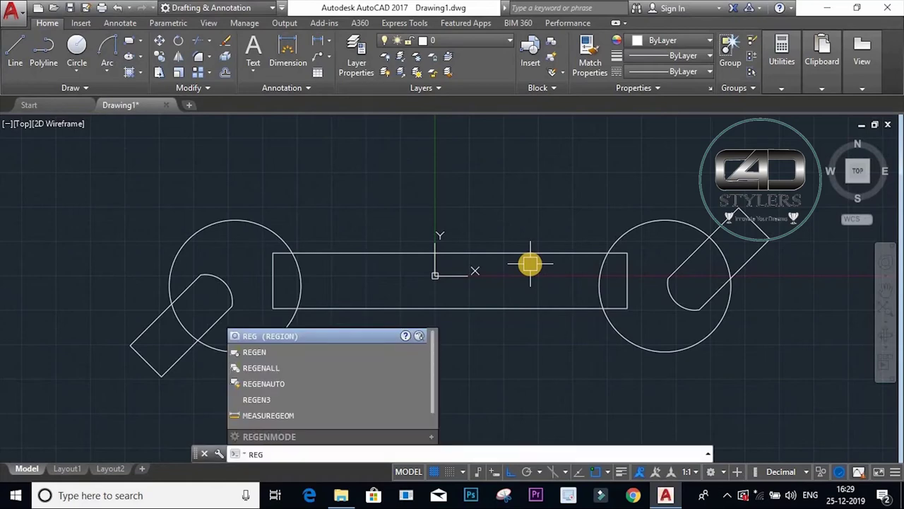
{"action": "key", "text": "Return"}
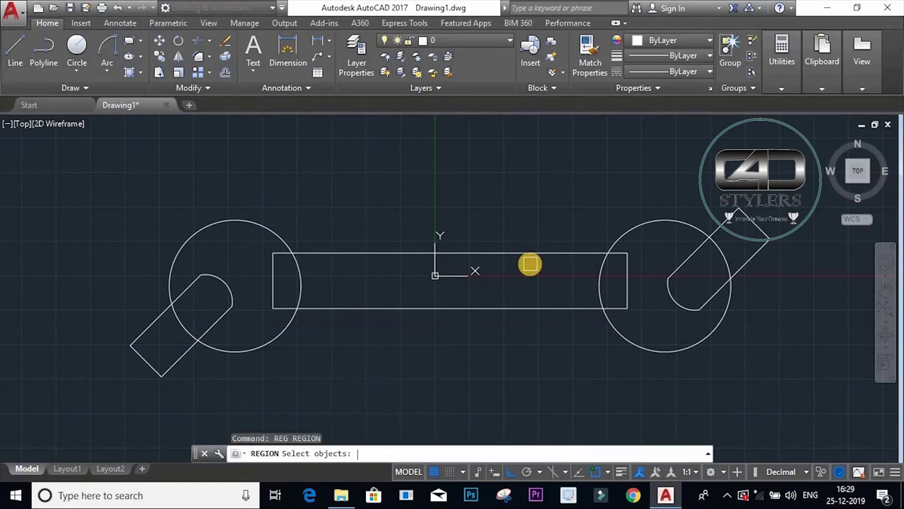
{"action": "left_click", "coordinate": [775, 176]}
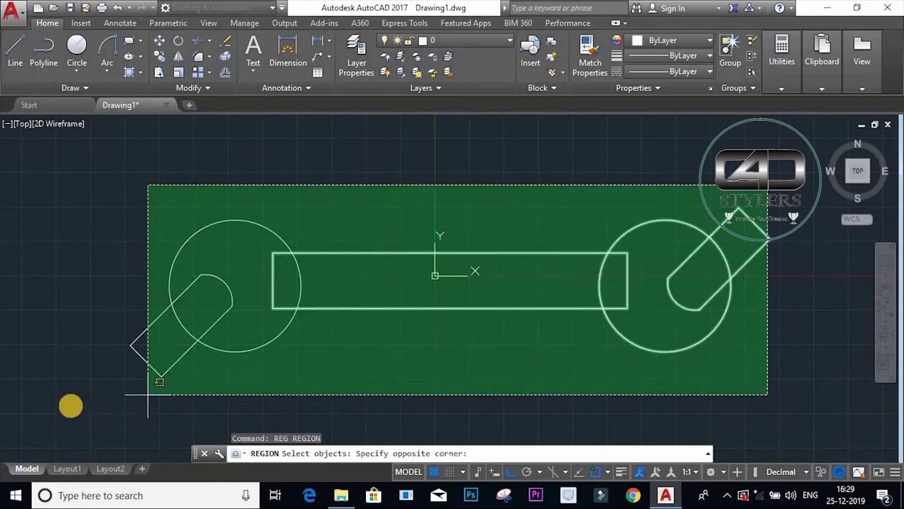
{"action": "left_click", "coordinate": [80, 396]}
{"action": "key", "text": "Return"}
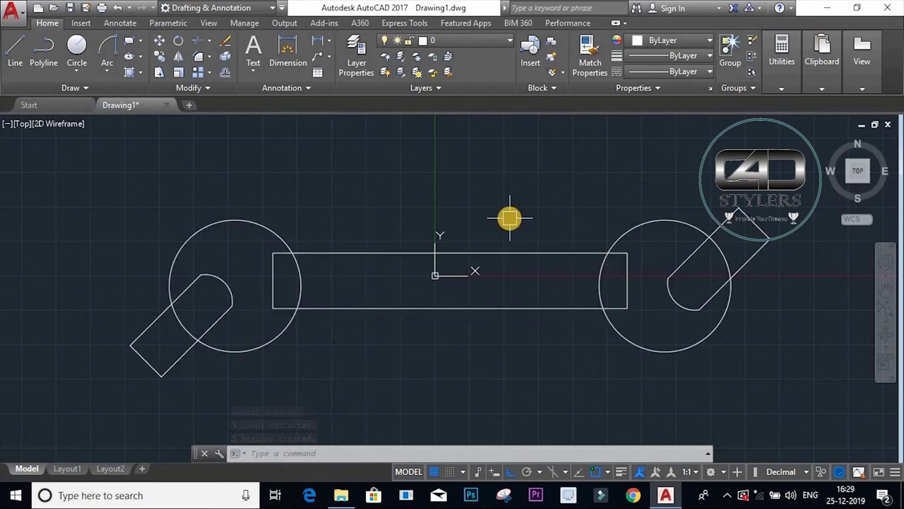
Step: Union the two head circles and the handle bar into one region
{"action": "type", "text": "union"}
{"action": "key", "text": "Return"}
{"action": "left_click", "coordinate": [494, 253]}
{"action": "left_click", "coordinate": [663, 201]}
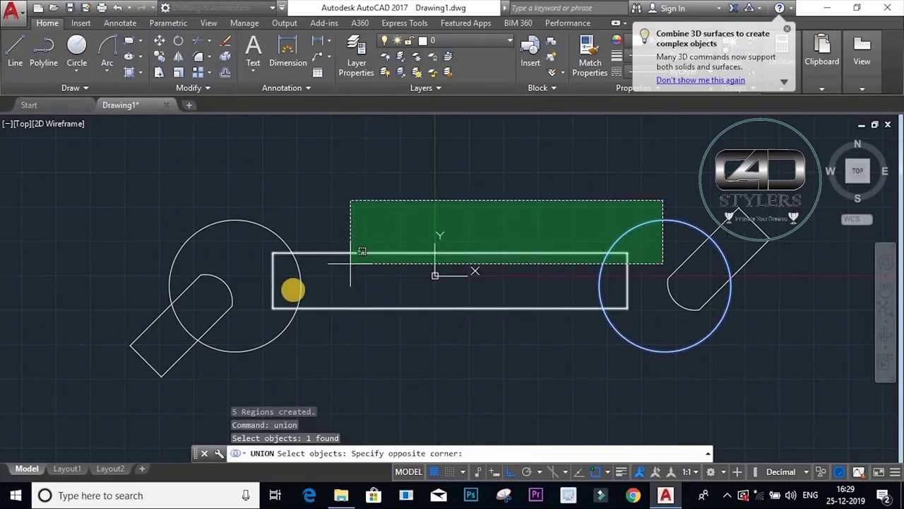
{"action": "left_click", "coordinate": [263, 332]}
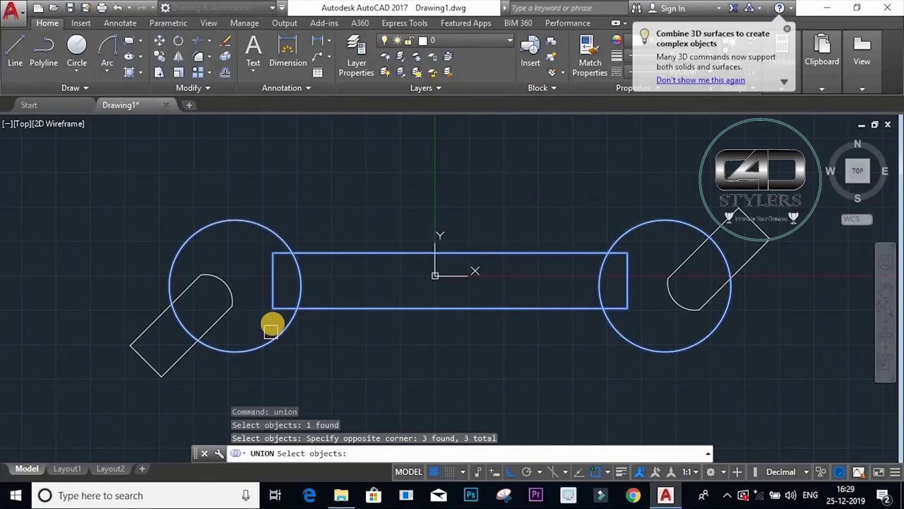
{"action": "key", "text": "Return"}
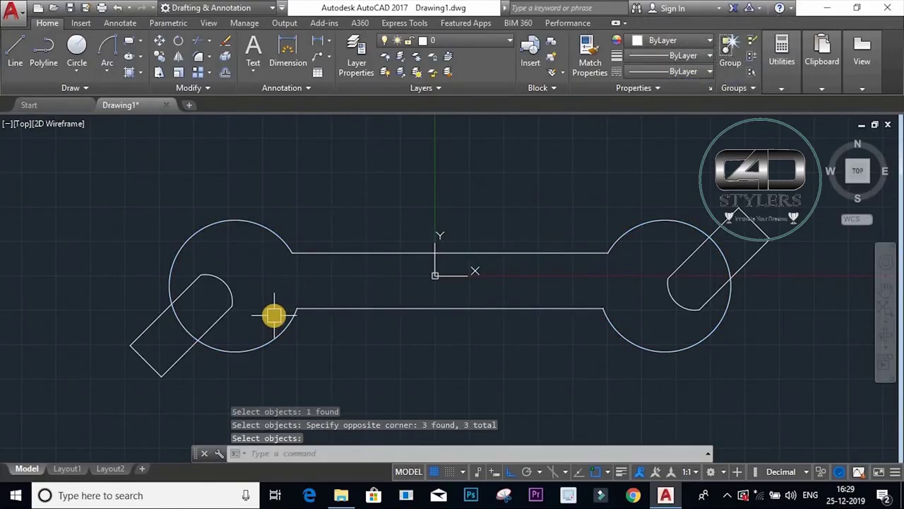
Step: Subtract both capsule slots from the merged outline to form the open jaws
{"action": "type", "text": "su"}
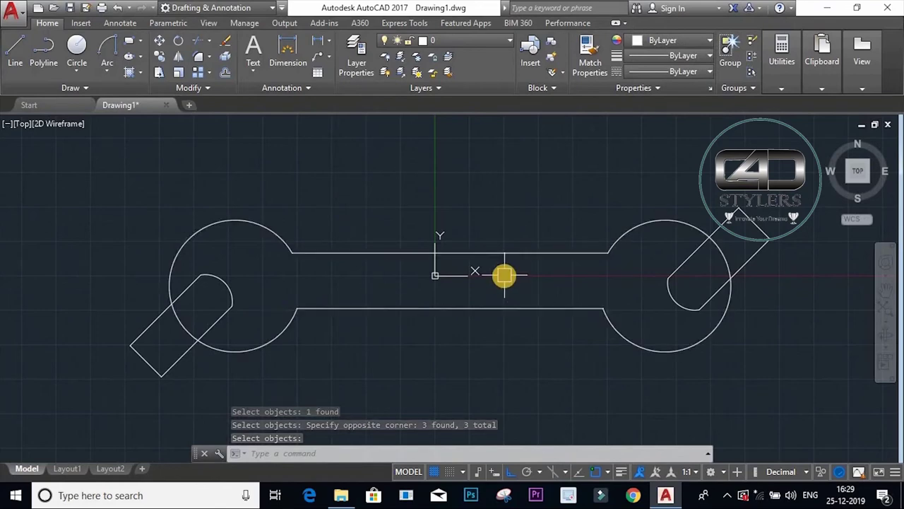
{"action": "key", "text": "Return"}
{"action": "left_click", "coordinate": [220, 222]}
{"action": "key", "text": "ctrl+z"}
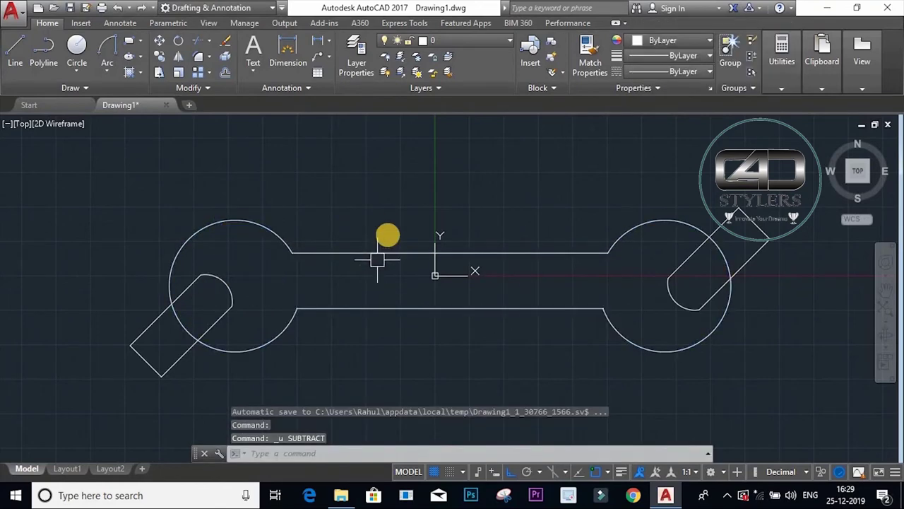
{"action": "type", "text": "su"}
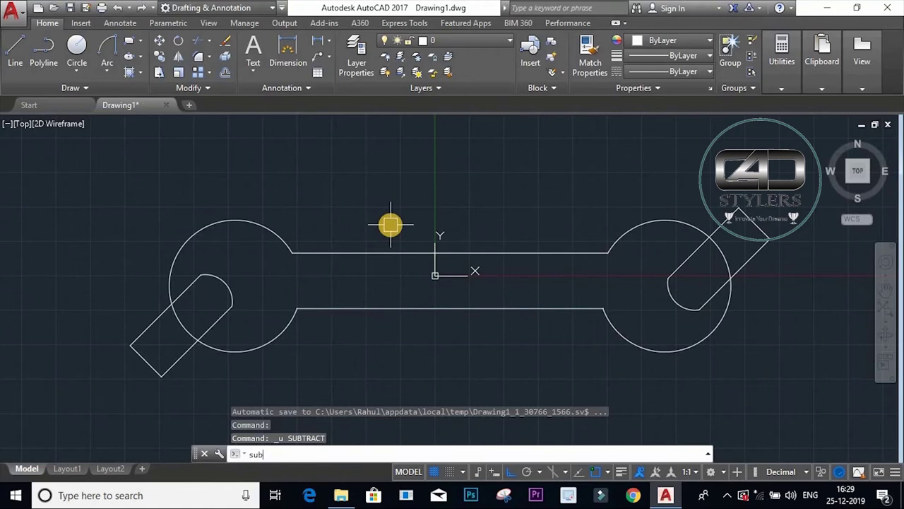
{"action": "type", "text": "b"}
{"action": "key", "text": "Return"}
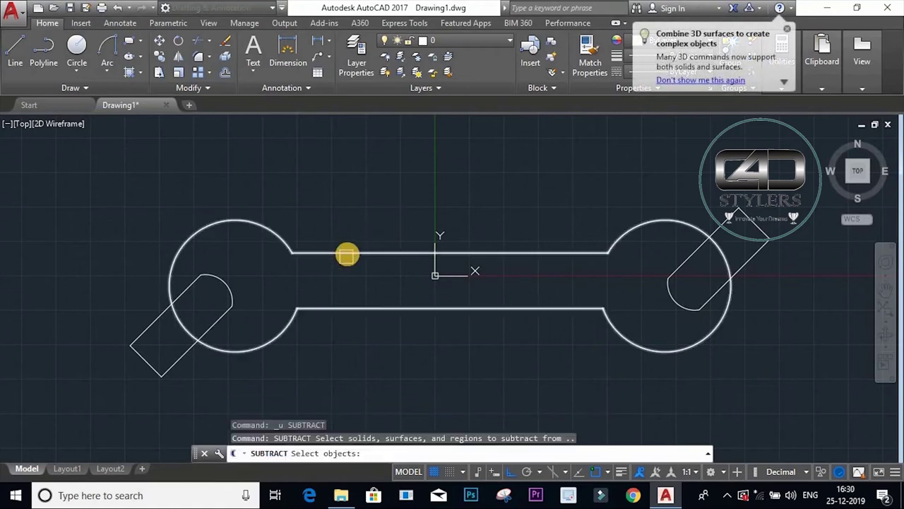
{"action": "left_click", "coordinate": [347, 254]}
{"action": "key", "text": "Return"}
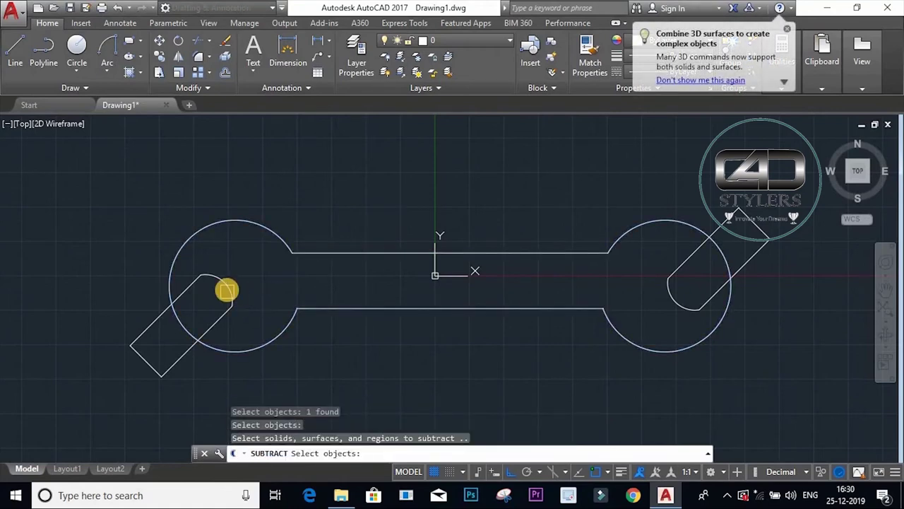
{"action": "left_click", "coordinate": [226, 289]}
{"action": "left_click", "coordinate": [683, 300]}
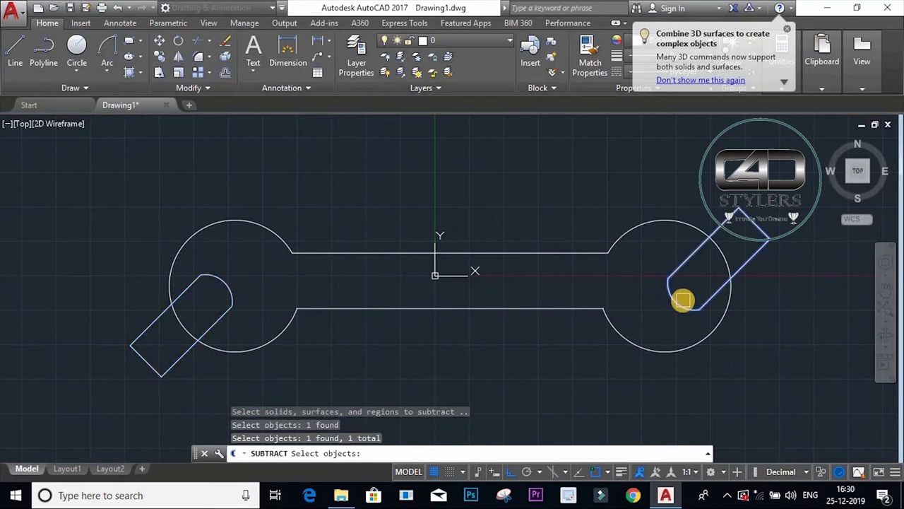
{"action": "key", "text": "Return"}
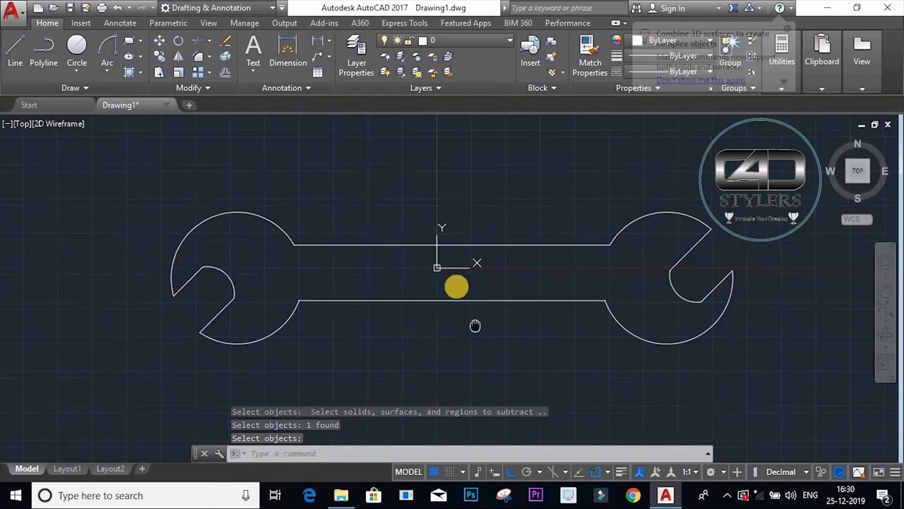
Step: Switch to the 3D Modeling workspace and the SW Isometric view
{"action": "scroll", "coordinate": [456, 286], "scroll_direction": "down", "scroll_amount": 3}
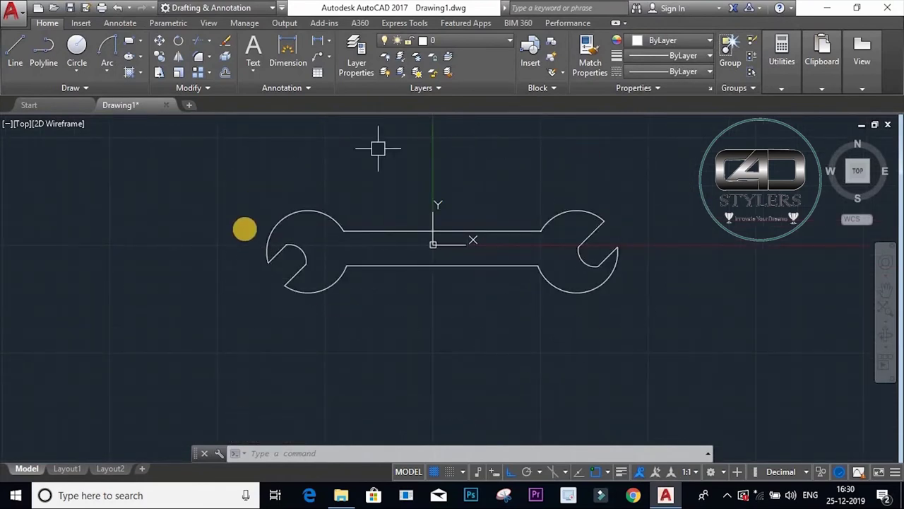
{"action": "middle_click_drag", "start_coordinate": [438, 306], "coordinate": [433, 393]}
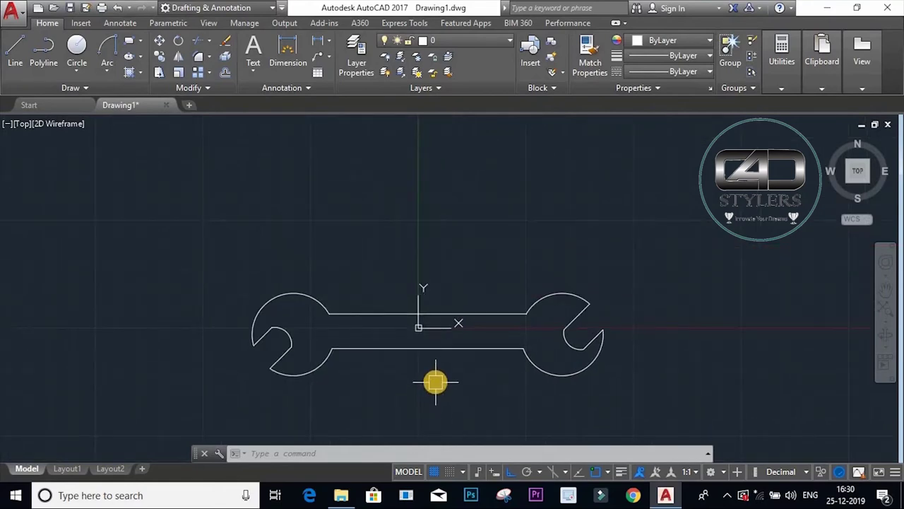
{"action": "middle_click_drag", "start_coordinate": [442, 349], "coordinate": [444, 308]}
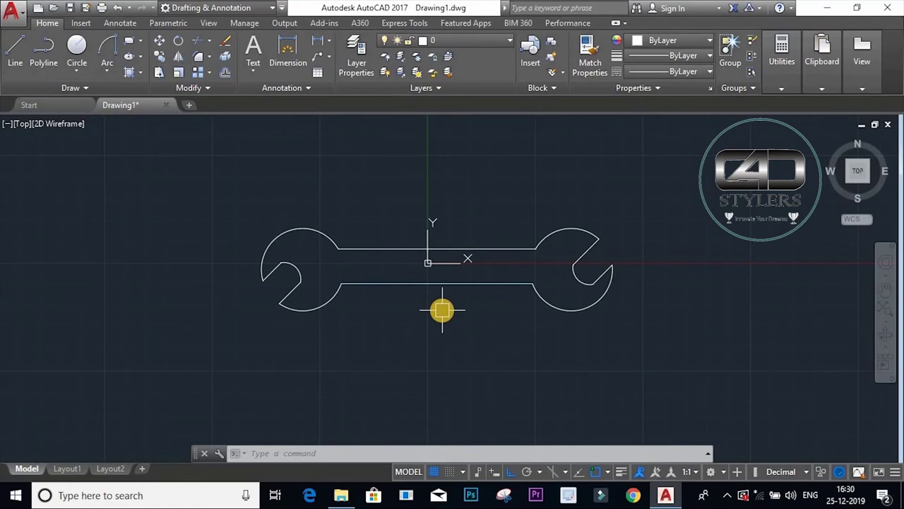
{"action": "left_click", "coordinate": [710, 471]}
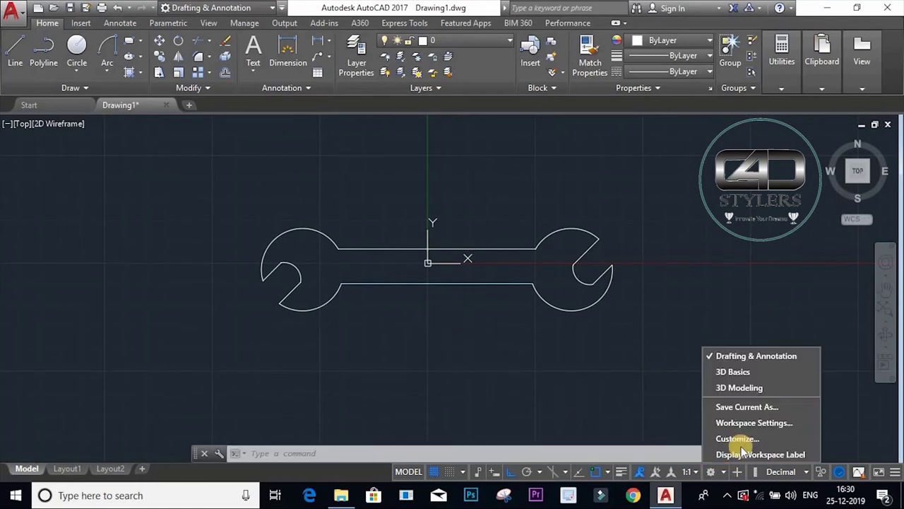
{"action": "left_click", "coordinate": [739, 387]}
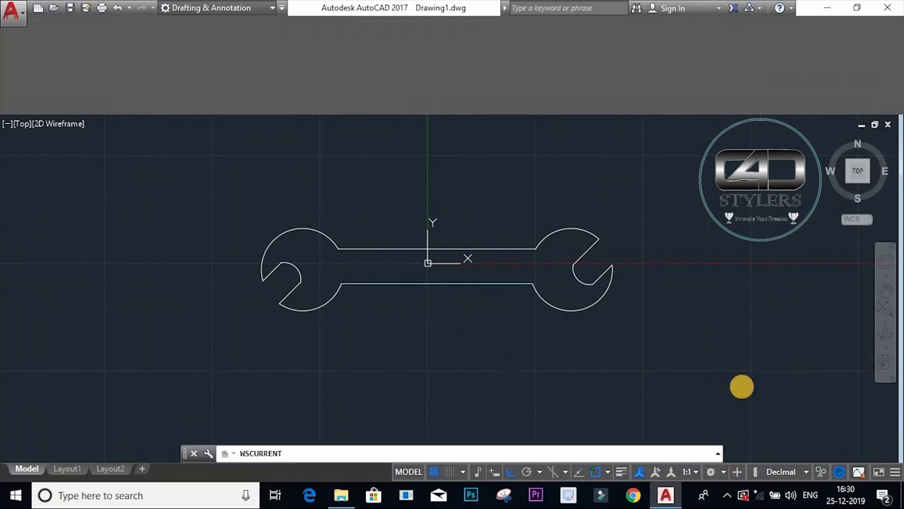
{"action": "left_click", "coordinate": [550, 56]}
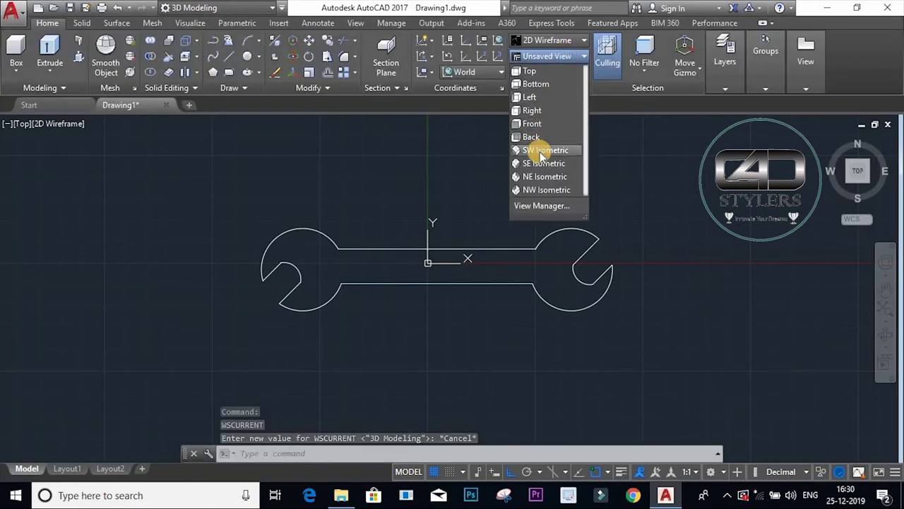
{"action": "left_click", "coordinate": [540, 151]}
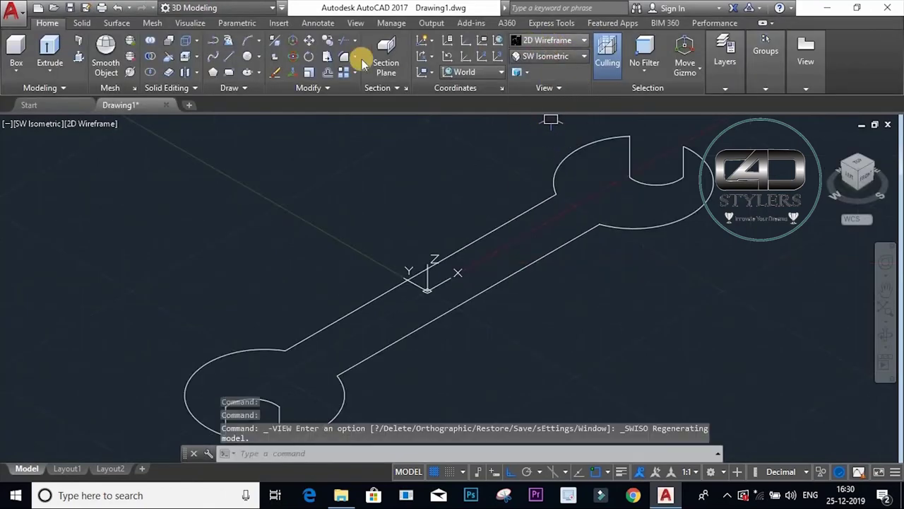
Step: Extrude the wrench outline to a picked height to make a solid
{"action": "left_click", "coordinate": [50, 51]}
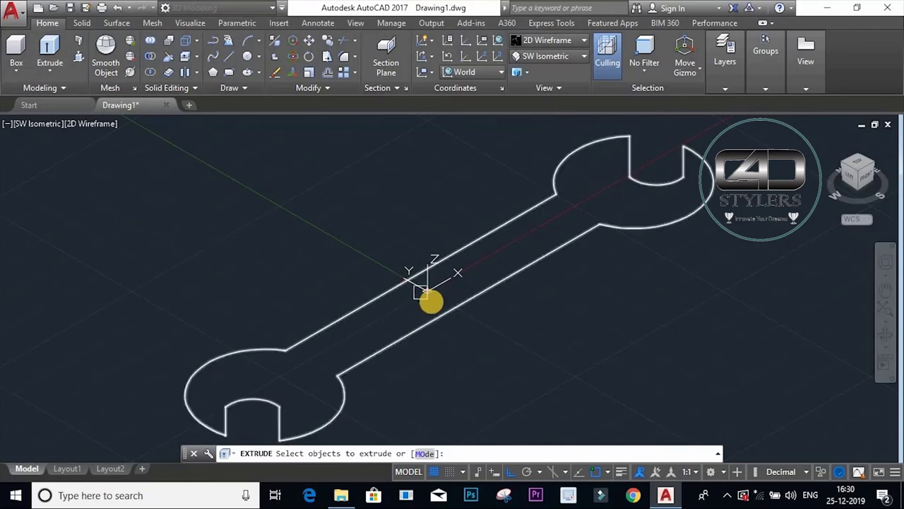
{"action": "left_click", "coordinate": [430, 320]}
{"action": "scroll", "coordinate": [450, 316], "scroll_direction": "down", "scroll_amount": 2}
{"action": "key", "text": "Return"}
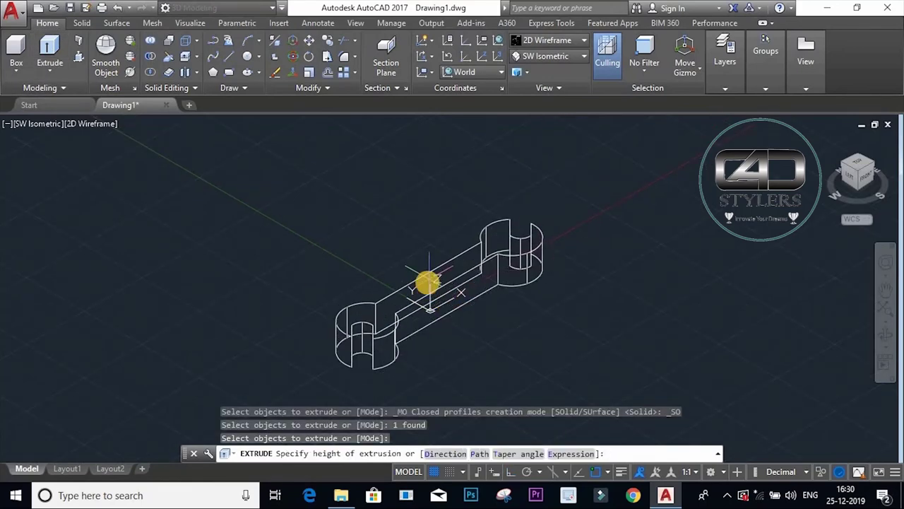
{"action": "left_click", "coordinate": [424, 293]}
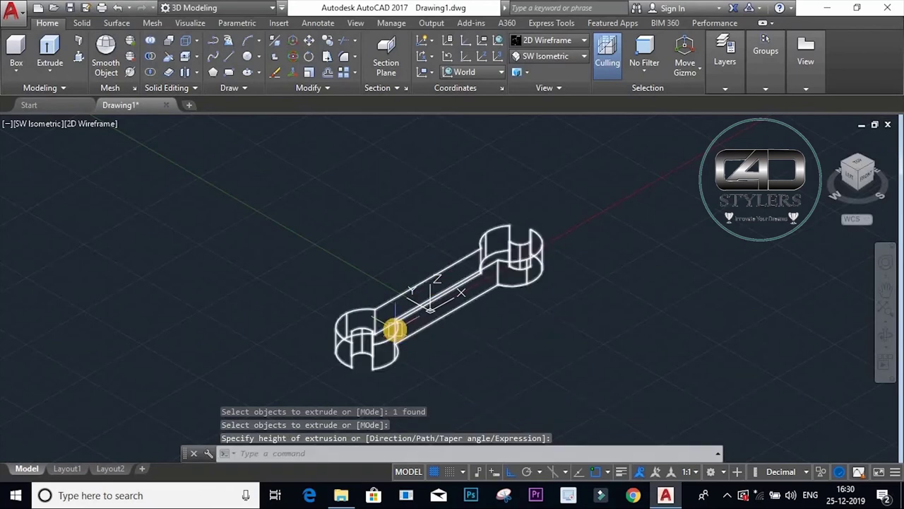
Step: Preview the wrench in Conceptual and Realistic visual styles, then settle on Shaded
{"action": "left_click", "coordinate": [545, 40]}
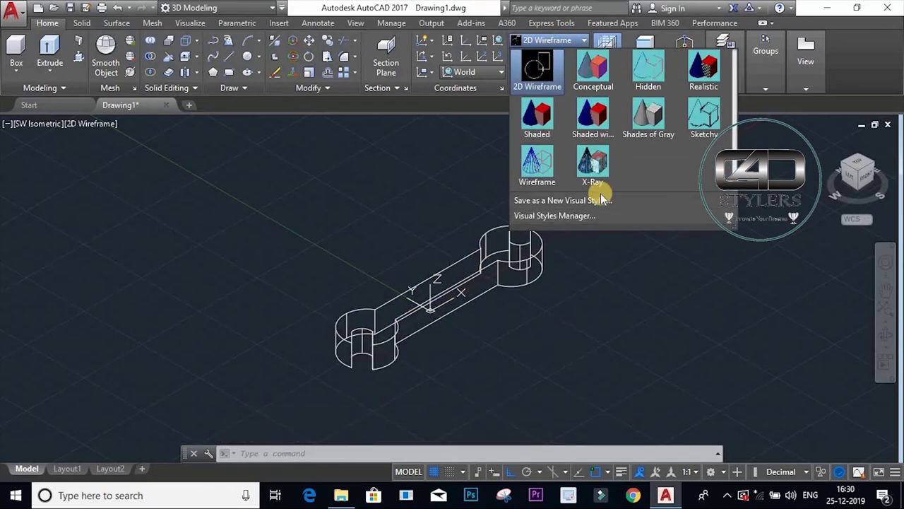
{"action": "left_click", "coordinate": [593, 71]}
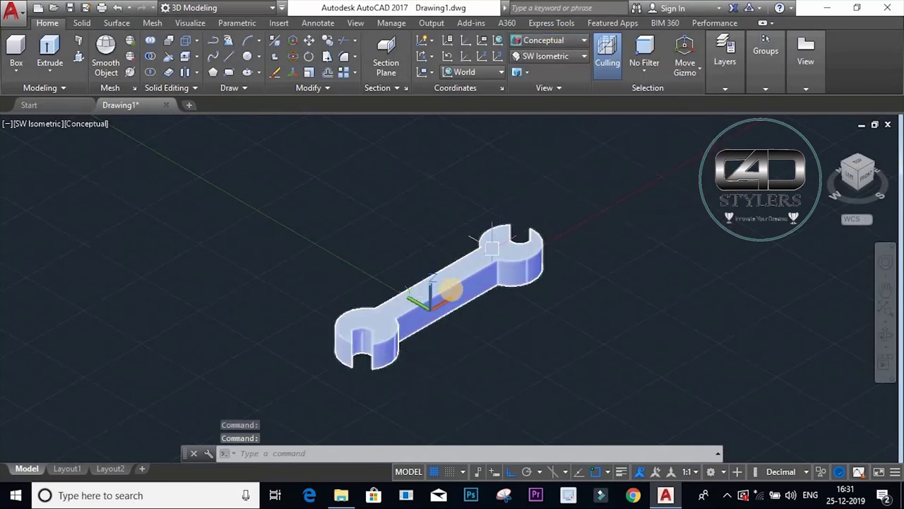
{"action": "left_click", "coordinate": [578, 46]}
{"action": "left_click", "coordinate": [699, 75]}
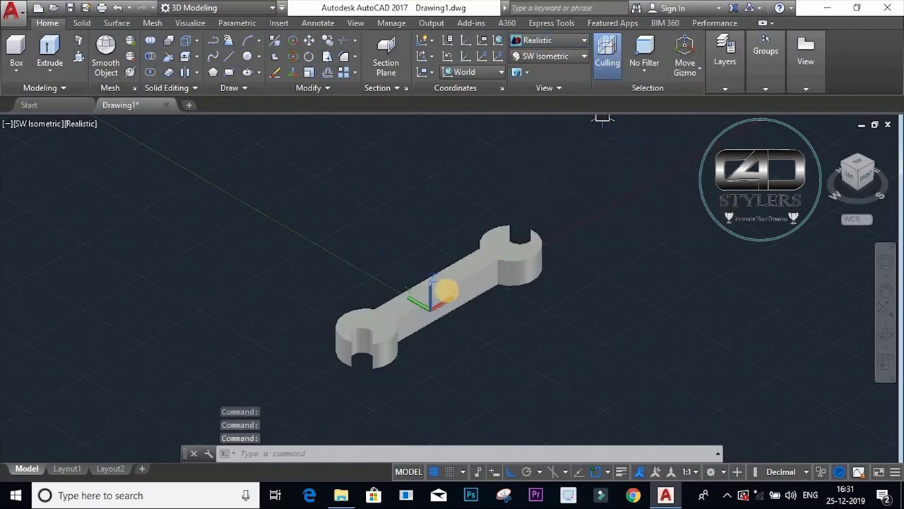
{"action": "left_click", "coordinate": [562, 47]}
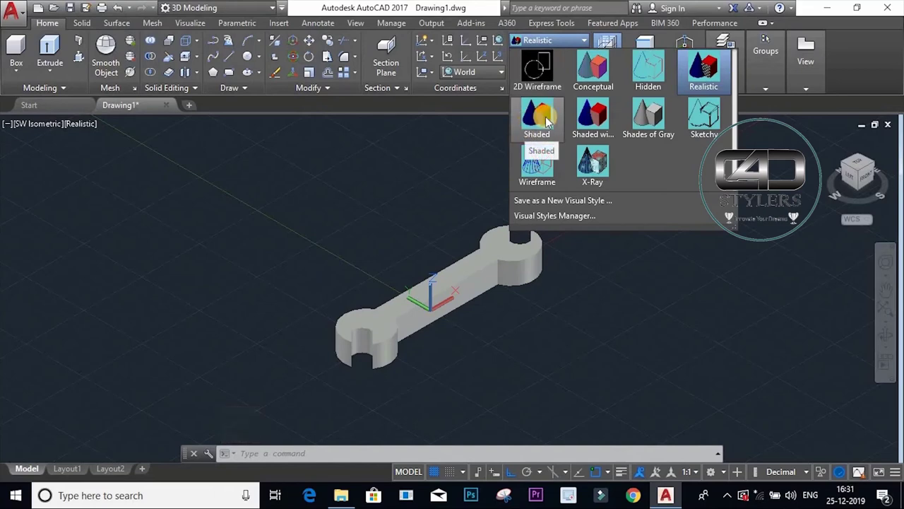
{"action": "left_click", "coordinate": [545, 117]}
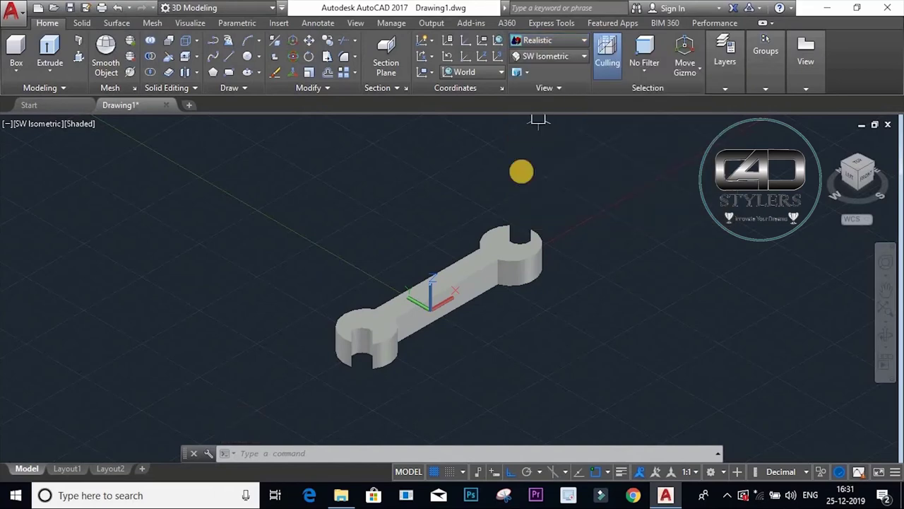
{"action": "left_click", "coordinate": [564, 42]}
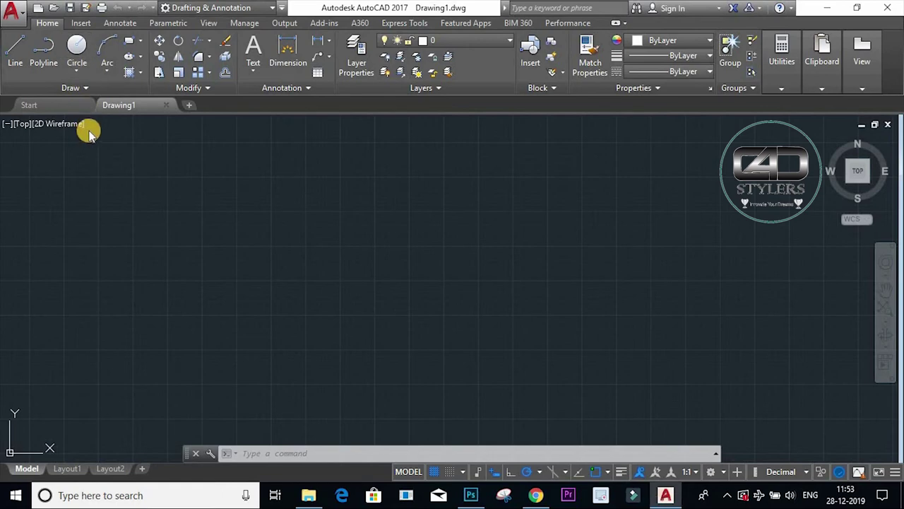
Step: Draw a smaller circle on the left and an overlapping, larger circle to its right
{"action": "left_click", "coordinate": [77, 51]}
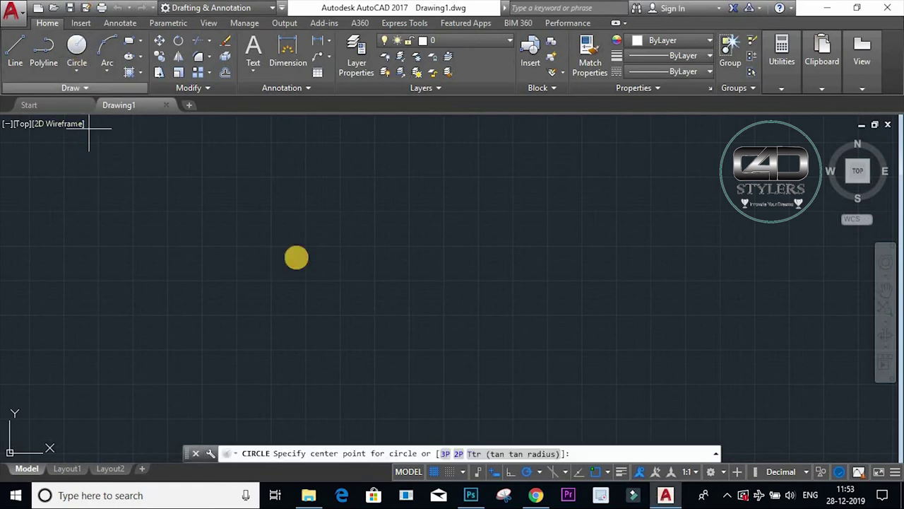
{"action": "left_click", "coordinate": [296, 256]}
{"action": "left_click", "coordinate": [328, 210]}
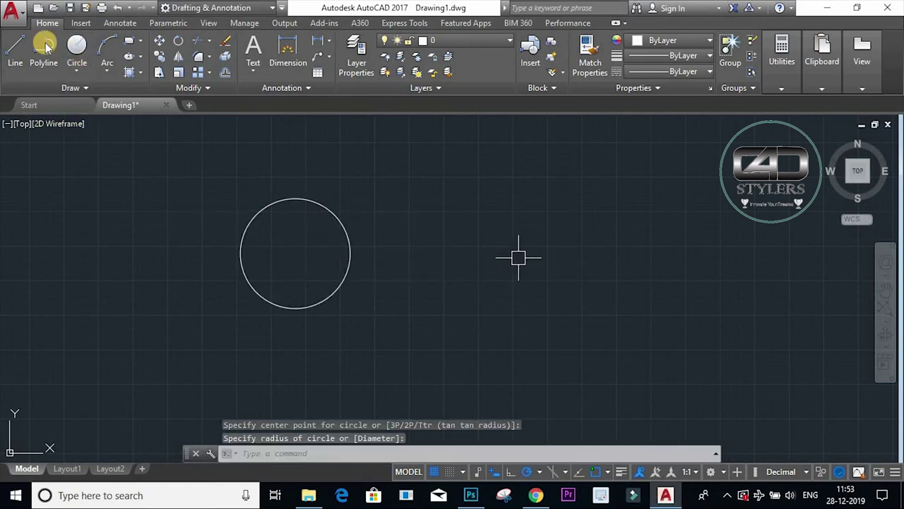
{"action": "left_click", "coordinate": [75, 44]}
{"action": "left_click", "coordinate": [380, 253]}
{"action": "left_click", "coordinate": [379, 319]}
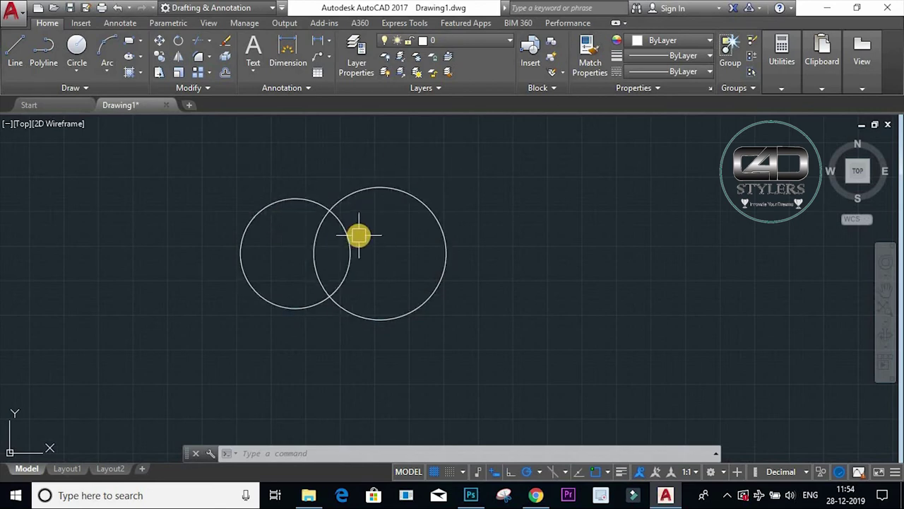
{"action": "type", "text": "BO"}
{"action": "key", "text": "Return"}
Step: Create a boundary polyline by picking a point inside the two circles' overlap
{"action": "type", "text": "BO"}
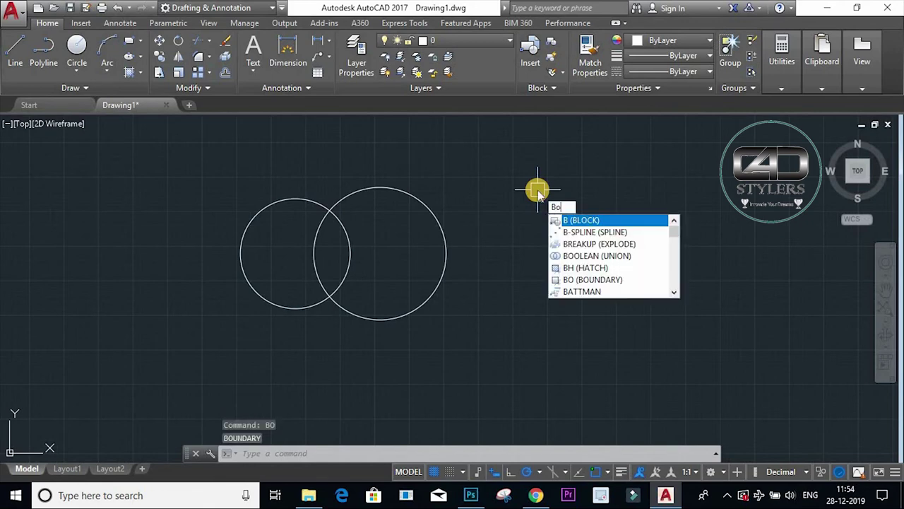
{"action": "key", "text": "Return"}
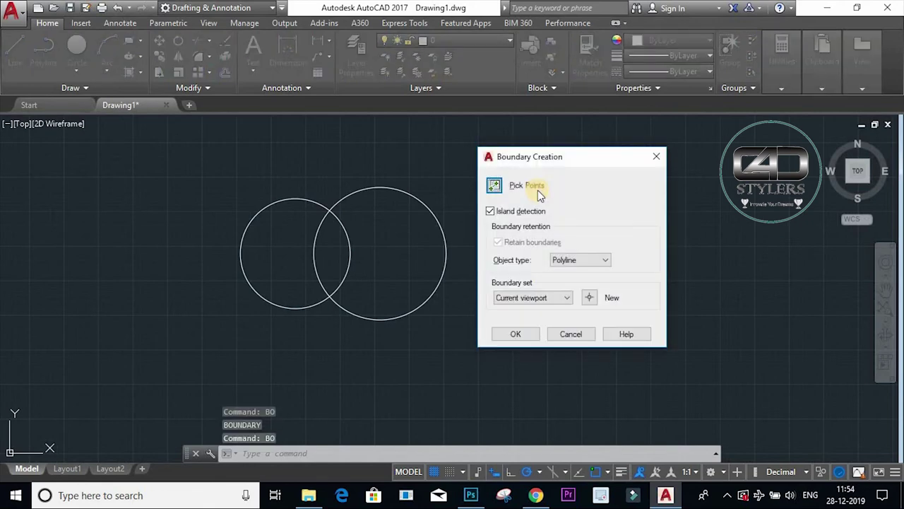
{"action": "left_click", "coordinate": [495, 185]}
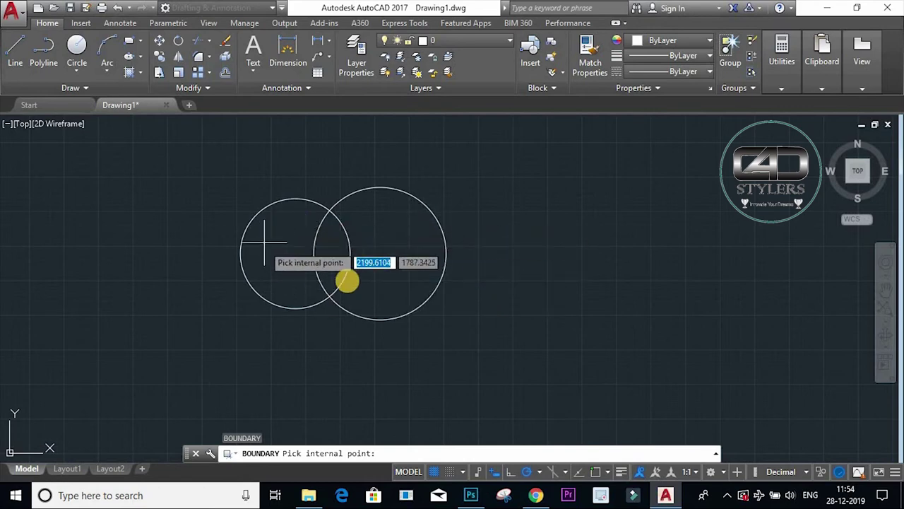
{"action": "left_click", "coordinate": [330, 248]}
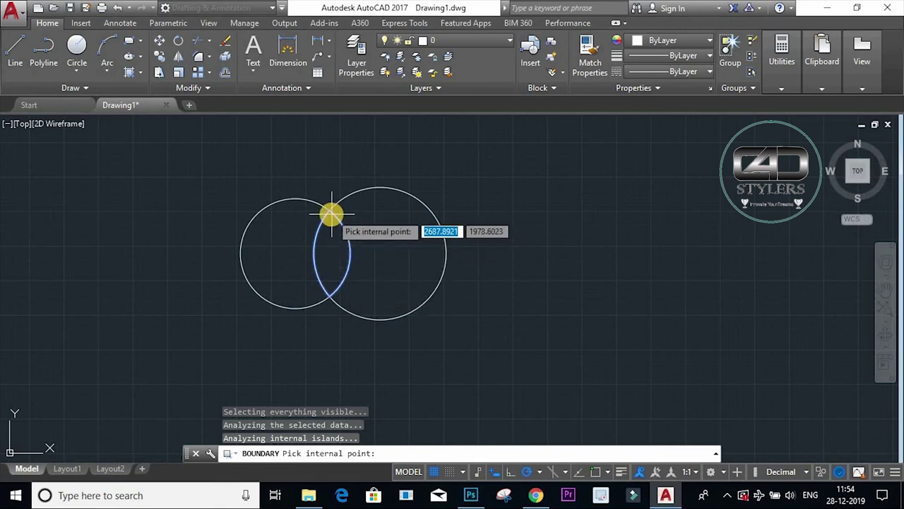
{"action": "key", "text": "Return"}
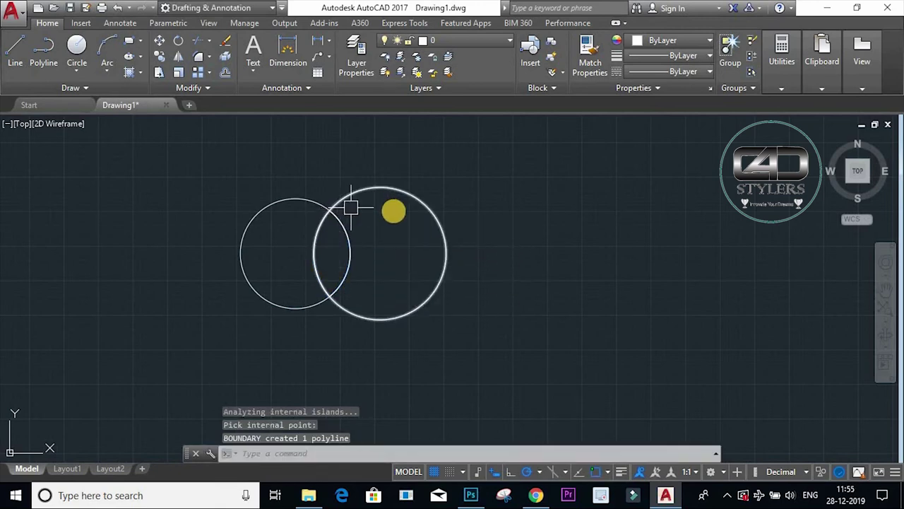
Step: Select the lens-shaped outline and make it a closed polyline
{"action": "left_click", "coordinate": [398, 215]}
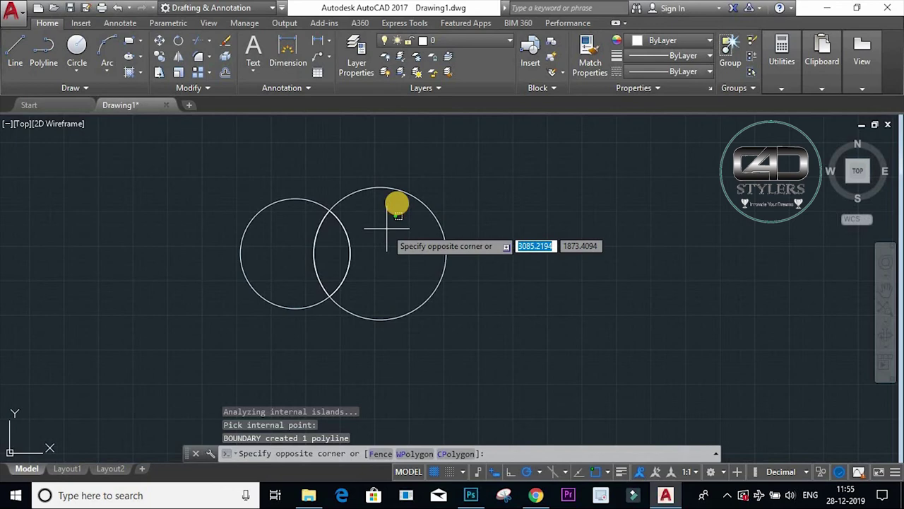
{"action": "left_click", "coordinate": [388, 185]}
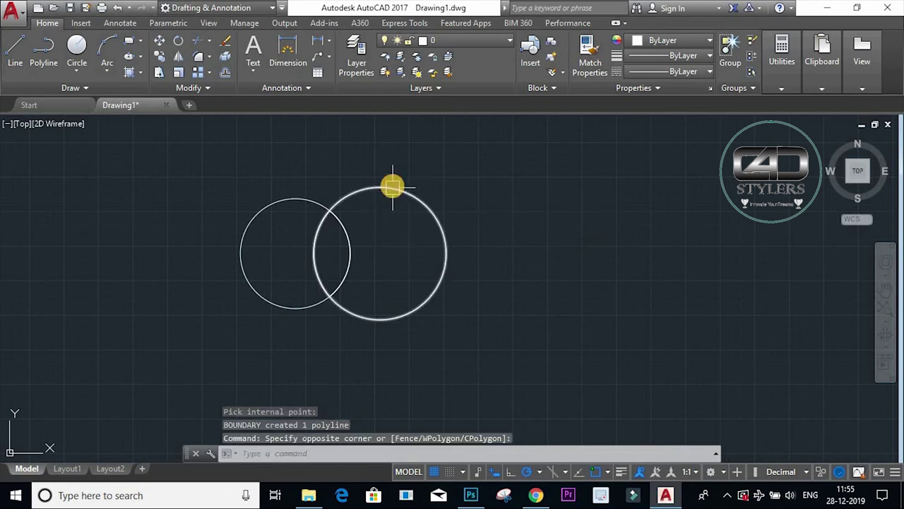
{"action": "left_click", "coordinate": [276, 202]}
{"action": "left_click", "coordinate": [332, 243]}
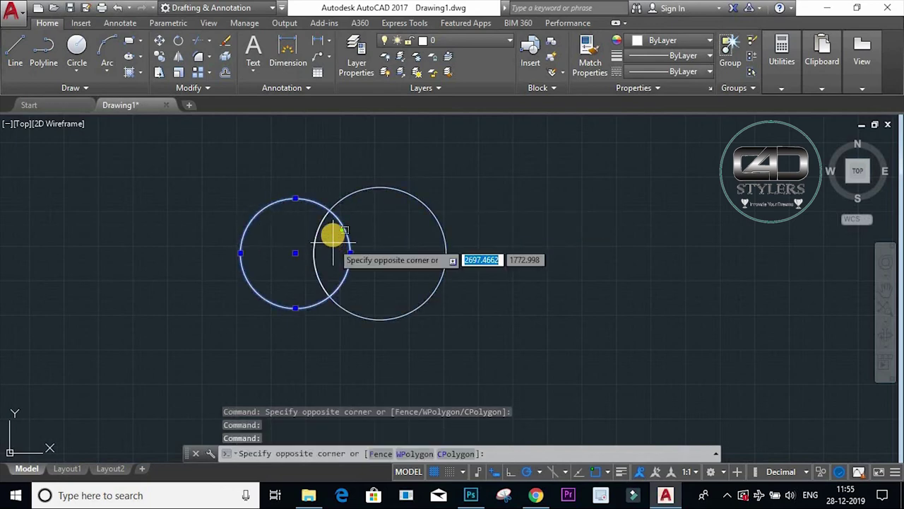
{"action": "left_click", "coordinate": [317, 228]}
{"action": "left_click", "coordinate": [322, 226]}
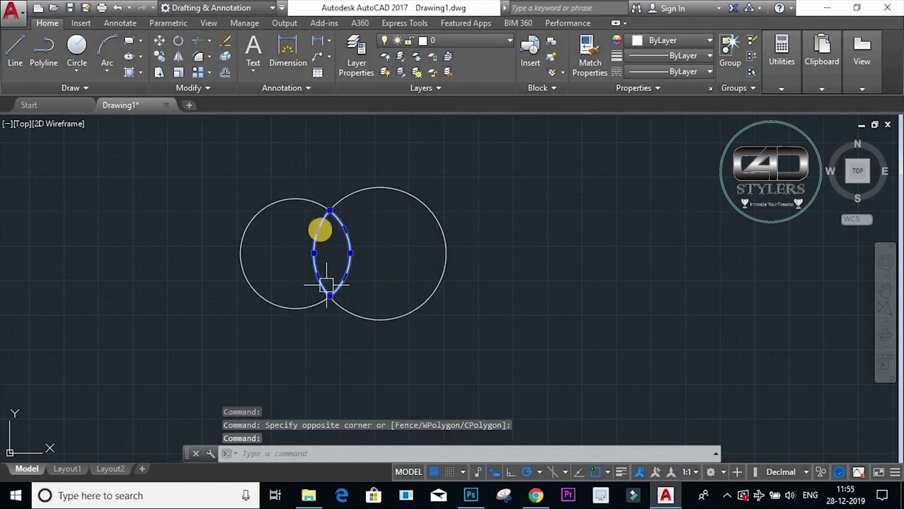
{"action": "left_click", "coordinate": [544, 226]}
{"action": "left_click", "coordinate": [599, 229]}
{"action": "type", "text": "m"}
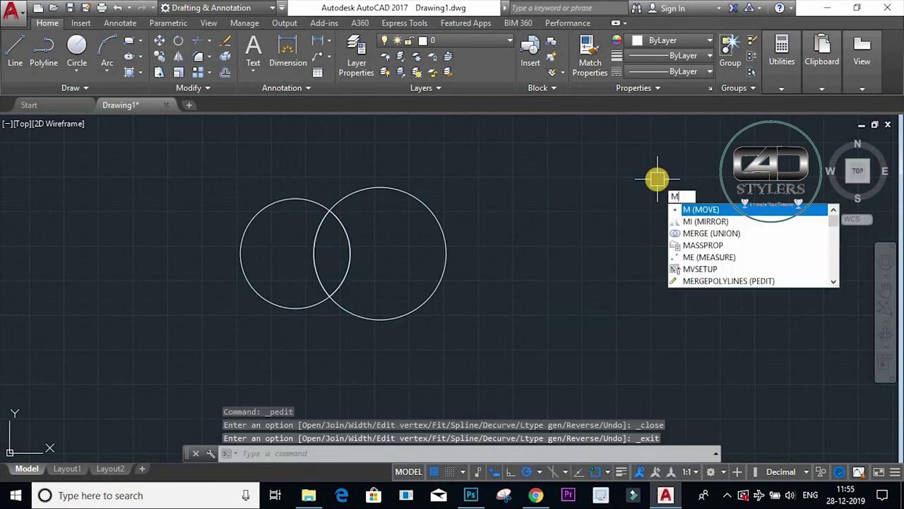
{"action": "key", "text": "Return"}
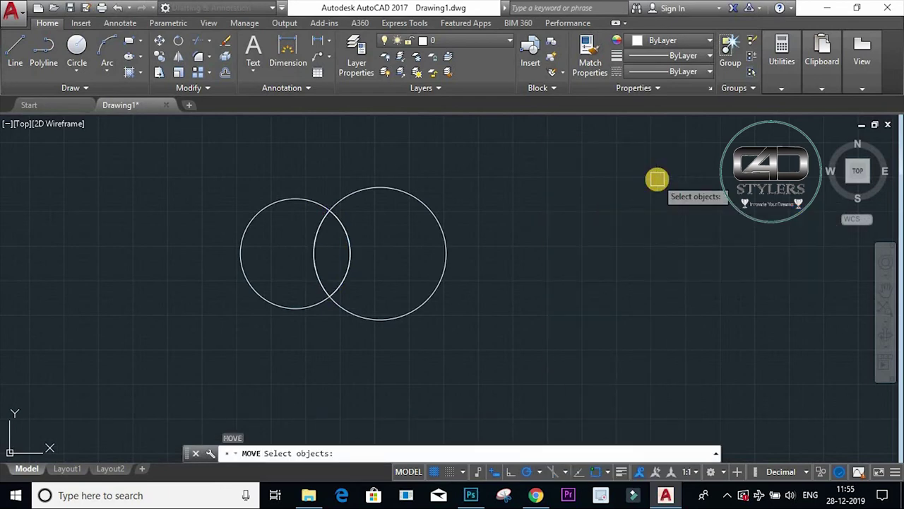
Step: Move the lens outline to the right of the circles
{"action": "left_click", "coordinate": [350, 256]}
{"action": "key", "text": "Return"}
{"action": "left_click", "coordinate": [350, 257]}
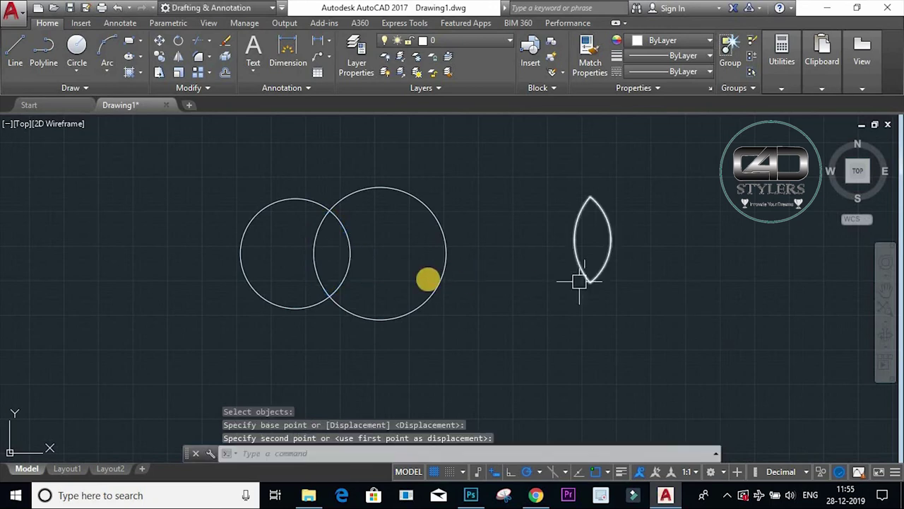
{"action": "left_click", "coordinate": [585, 281]}
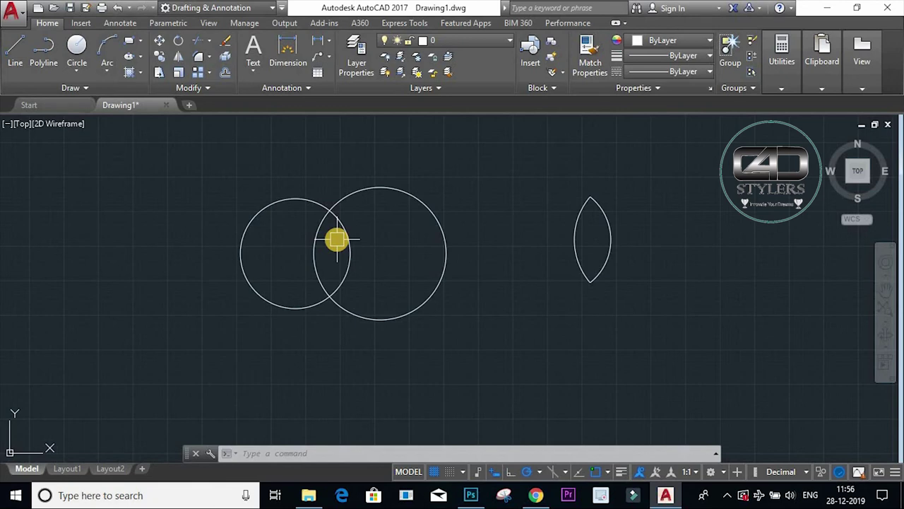
Step: Window-select both circles and the lens, then erase all three
{"action": "left_click", "coordinate": [477, 161]}
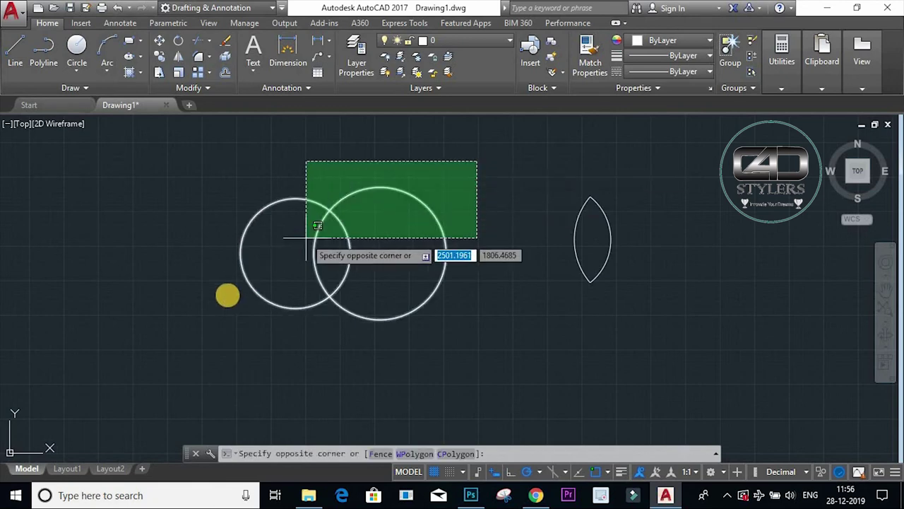
{"action": "left_click", "coordinate": [188, 348]}
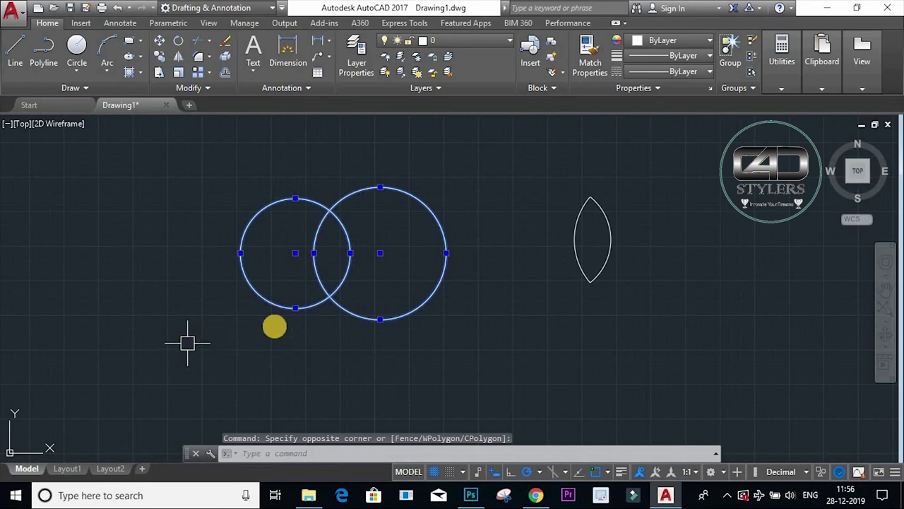
{"action": "left_click", "coordinate": [327, 247]}
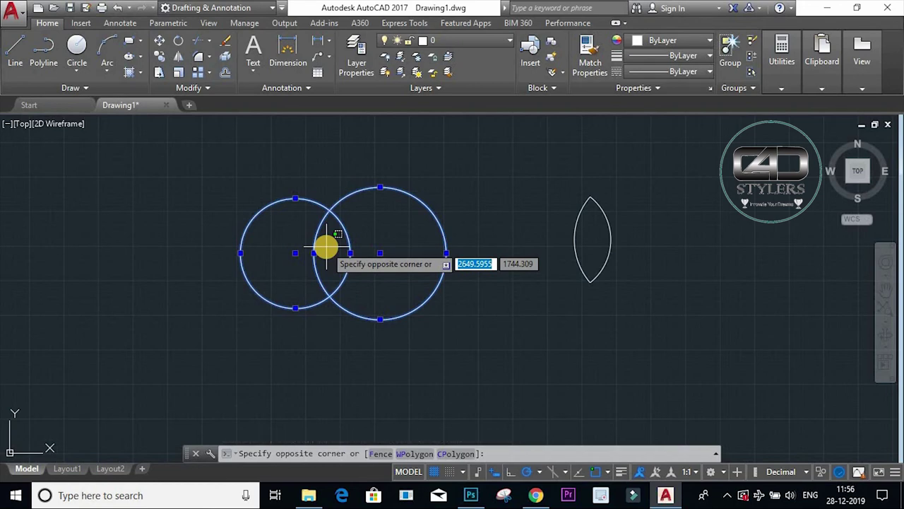
{"action": "left_click", "coordinate": [616, 256]}
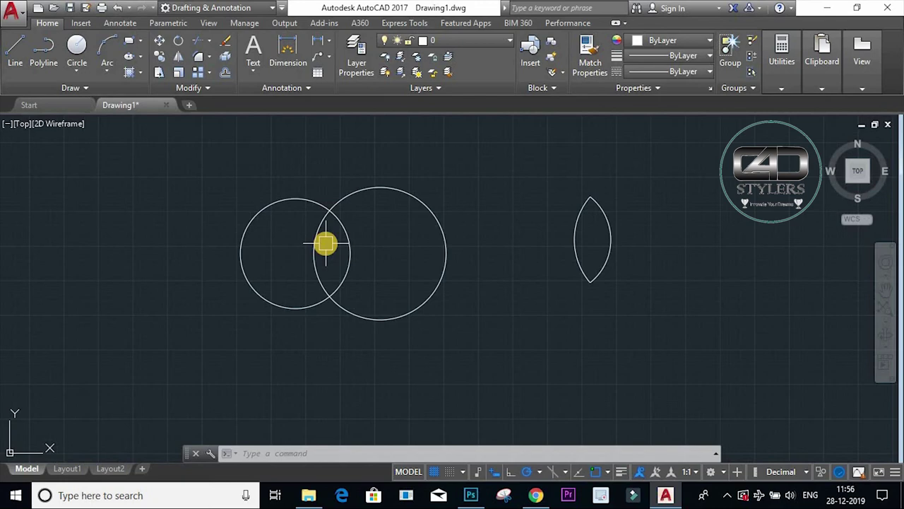
{"action": "left_click", "coordinate": [641, 168]}
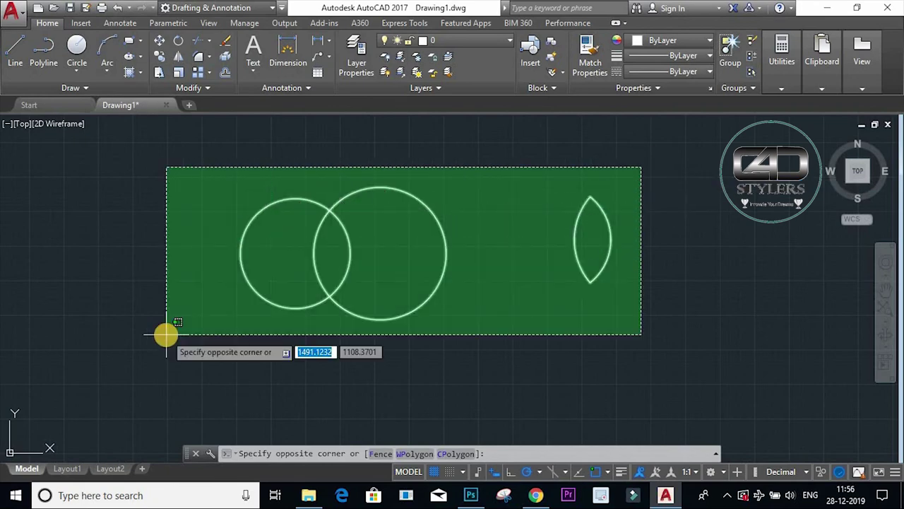
{"action": "left_click", "coordinate": [166, 335]}
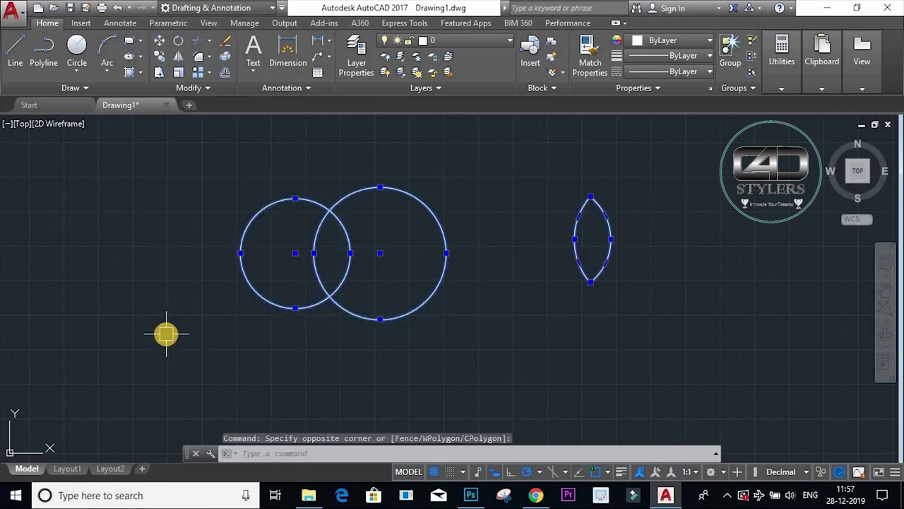
{"action": "type", "text": "E"}
{"action": "key", "text": "Return"}
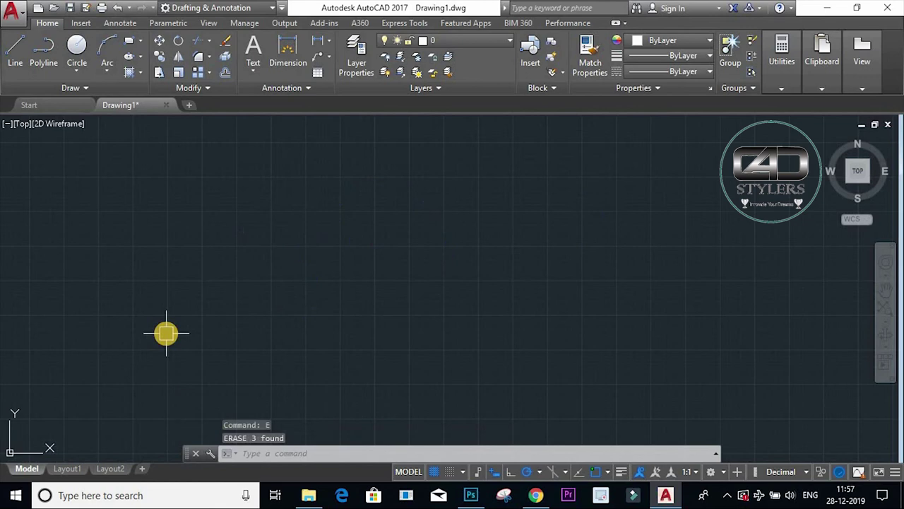
Step: Zoom to the whole drawing and draw a radius-10 circle centred at 0,100
{"action": "type", "text": "c"}
{"action": "key", "text": "Return"}
{"action": "type", "text": "0,"}
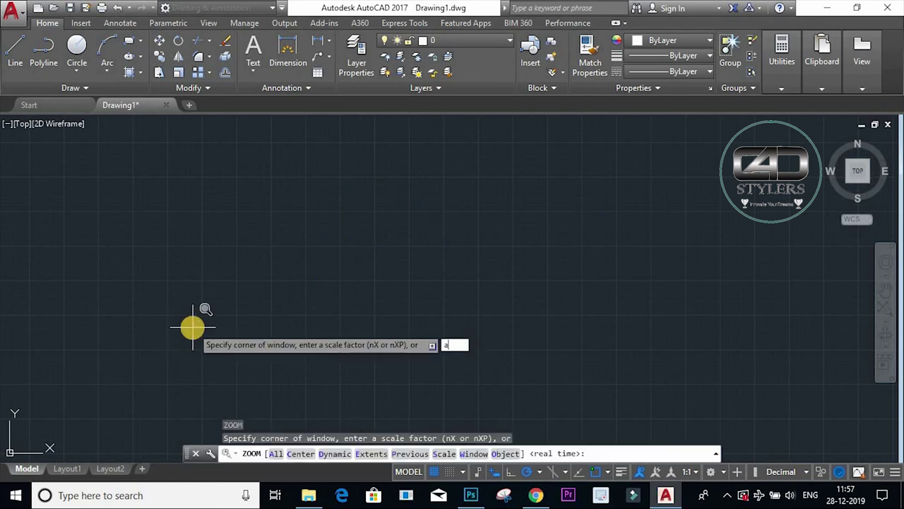
{"action": "type", "text": "a"}
{"action": "key", "text": "Return"}
{"action": "type", "text": "c"}
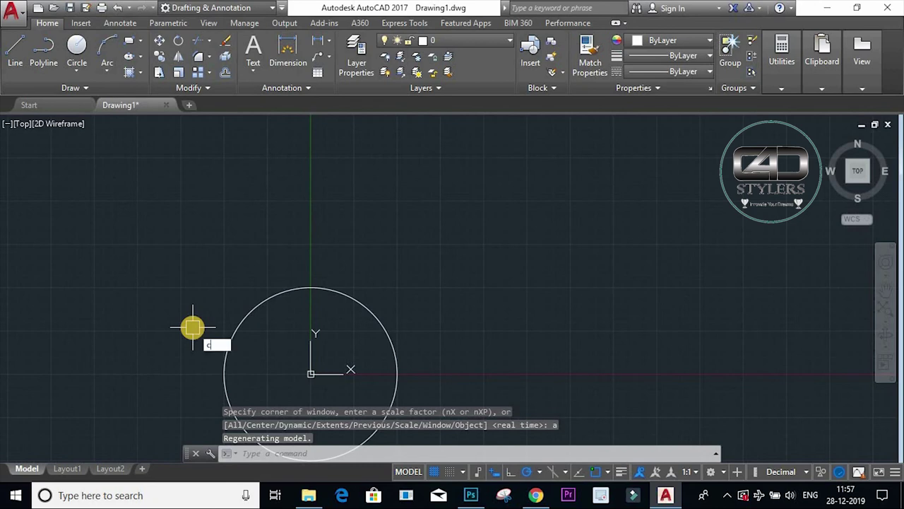
{"action": "key", "text": "Return"}
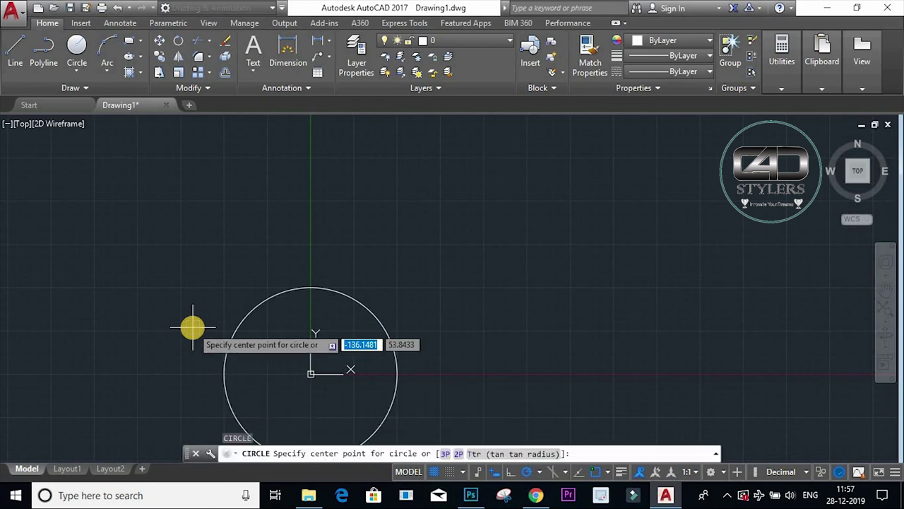
{"action": "type", "text": "0,100"}
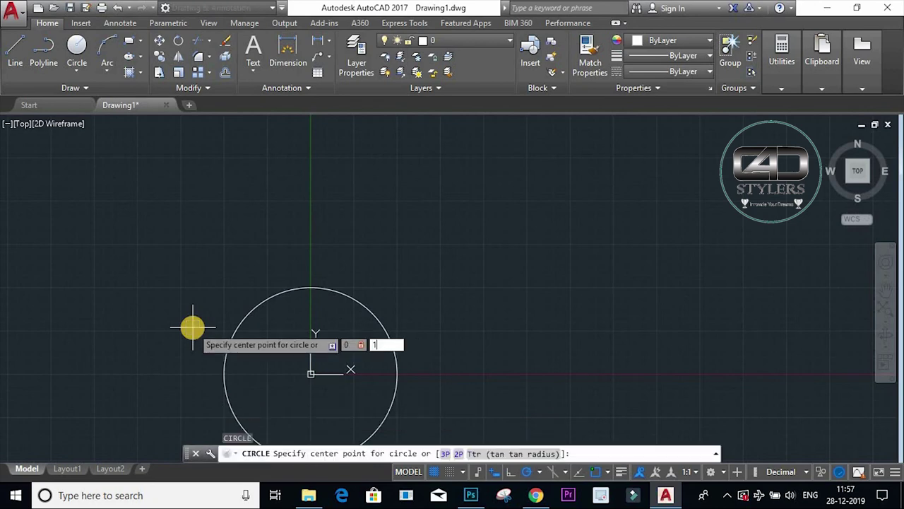
{"action": "key", "text": "Return"}
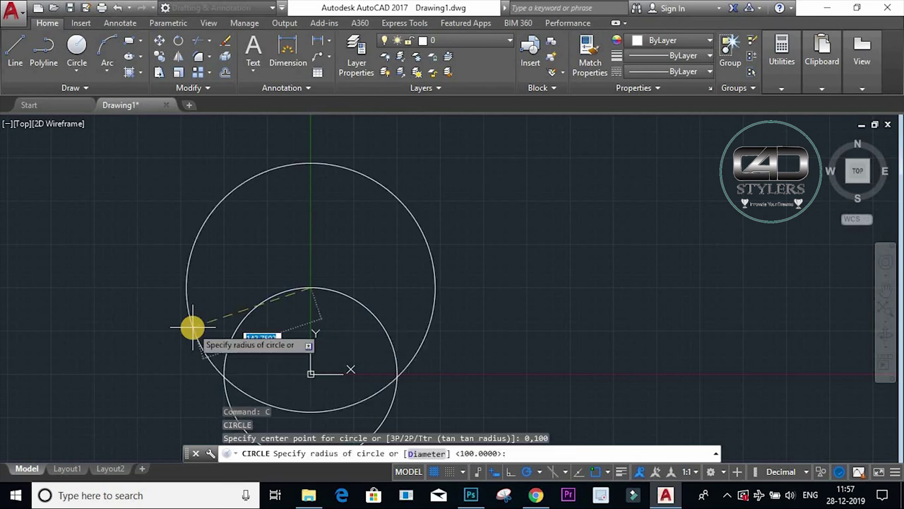
{"action": "type", "text": "10"}
{"action": "key", "text": "Return"}
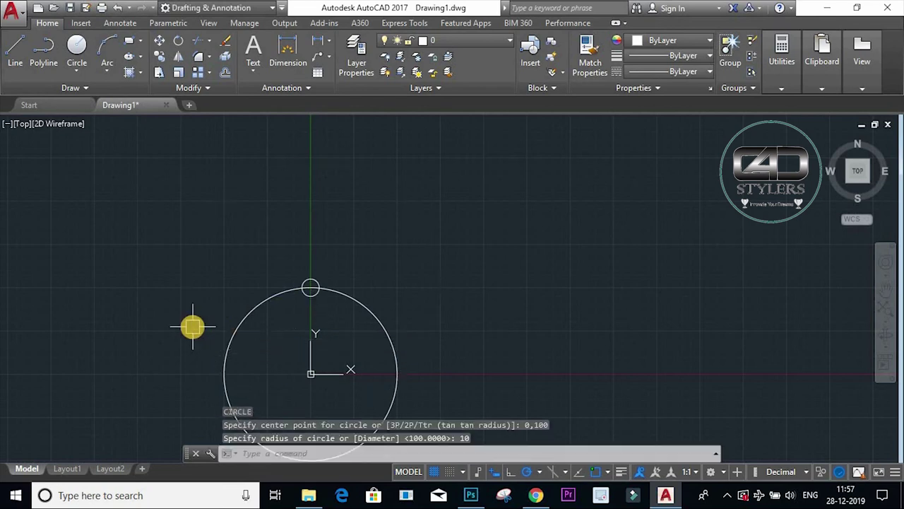
Step: Start a polar array of the small circle centred at 0,0
{"action": "type", "text": "AR"}
{"action": "key", "text": "Return"}
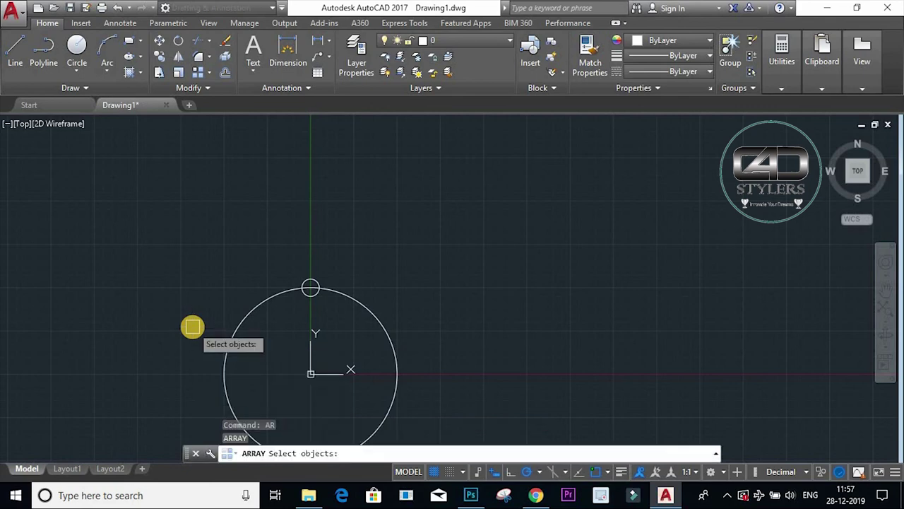
{"action": "left_click", "coordinate": [315, 292]}
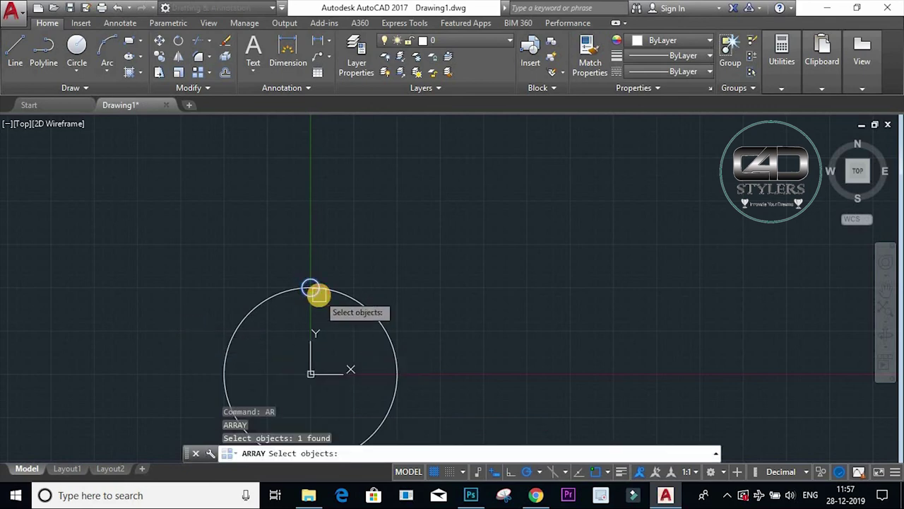
{"action": "key", "text": "Return"}
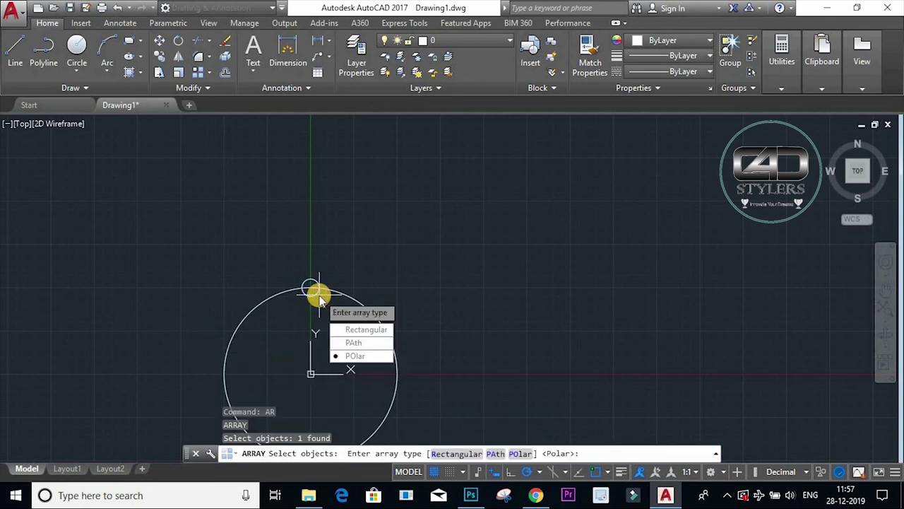
{"action": "type", "text": "po"}
{"action": "key", "text": "Return"}
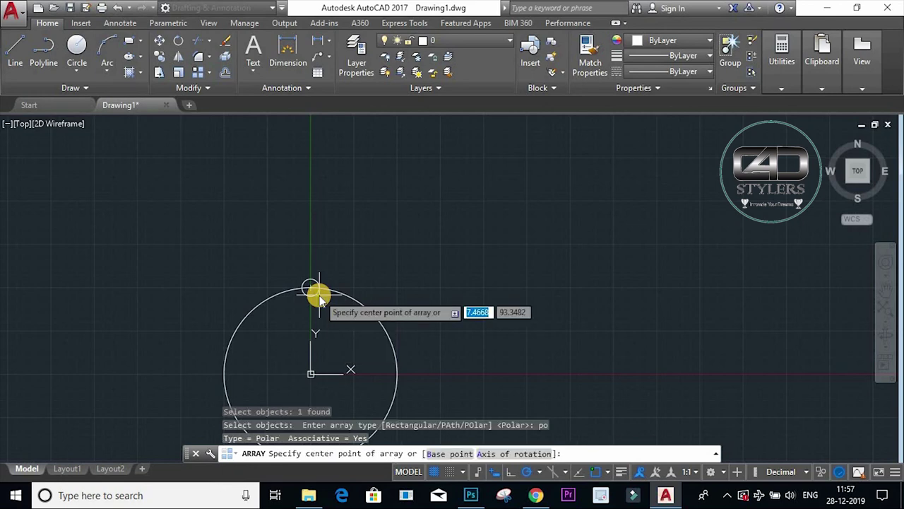
{"action": "type", "text": "0,0"}
{"action": "key", "text": "Return"}
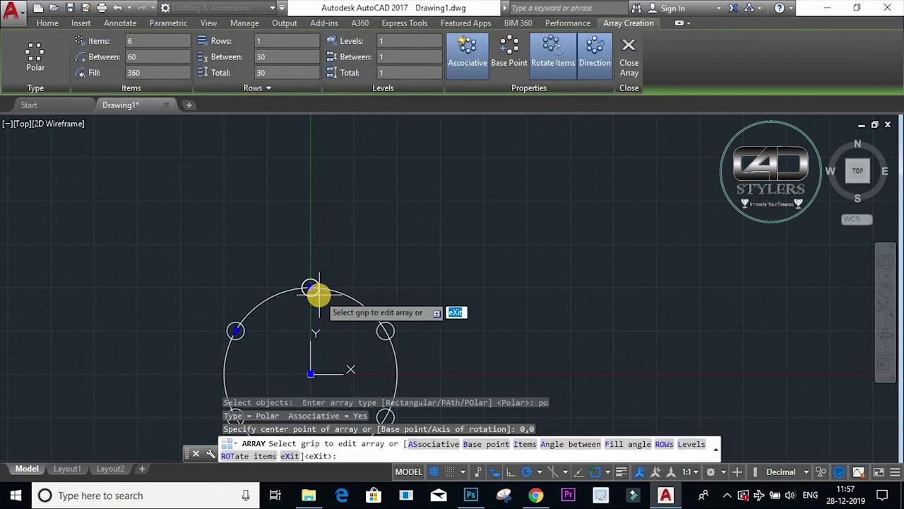
Step: Set the array to 25 items, finish it, and pan to show the full ring
{"action": "type", "text": "i"}
{"action": "key", "text": "Return"}
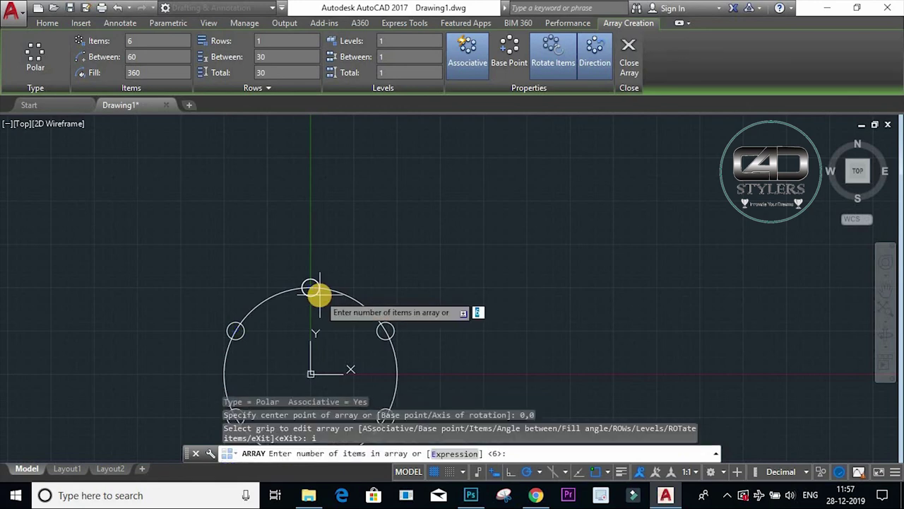
{"action": "type", "text": "25"}
{"action": "key", "text": "Return"}
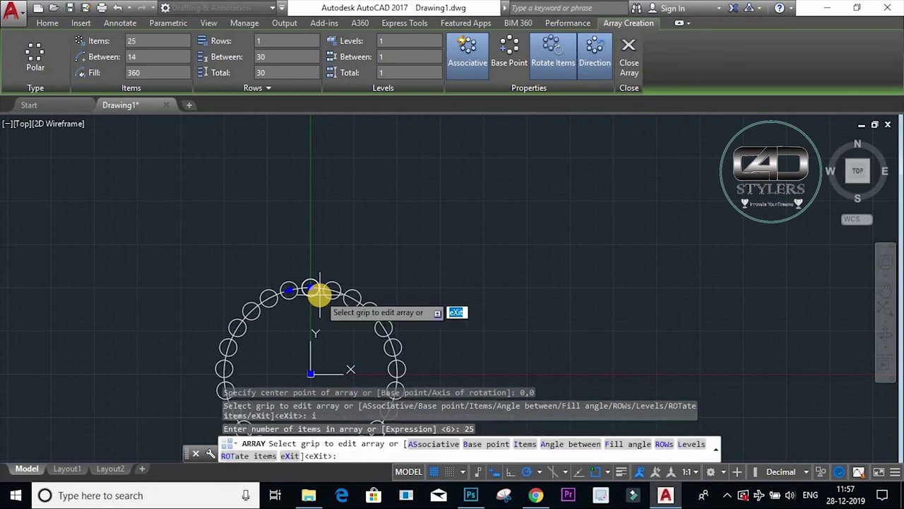
{"action": "key", "text": "Return"}
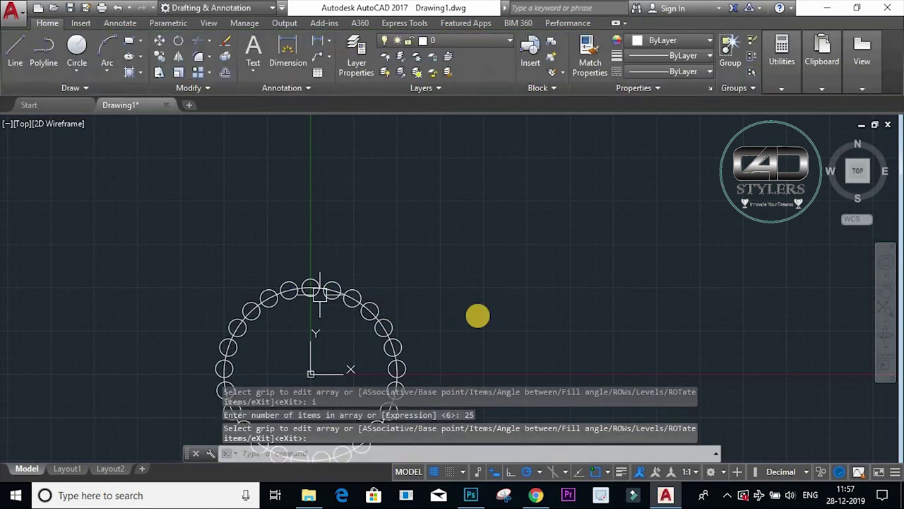
{"action": "middle_click_drag", "start_coordinate": [519, 308], "coordinate": [359, 289]}
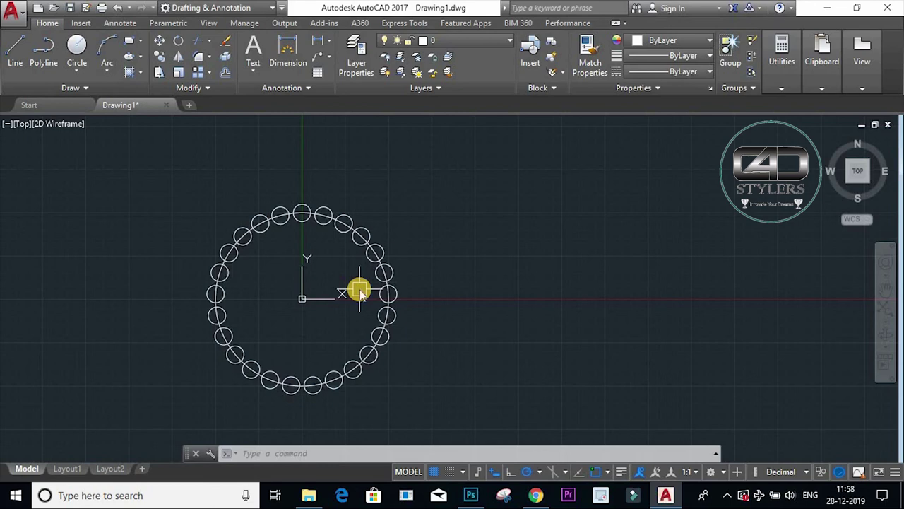
Step: Create a boundary polyline from a point inside the ring of circles
{"action": "type", "text": "BO"}
{"action": "key", "text": "Return"}
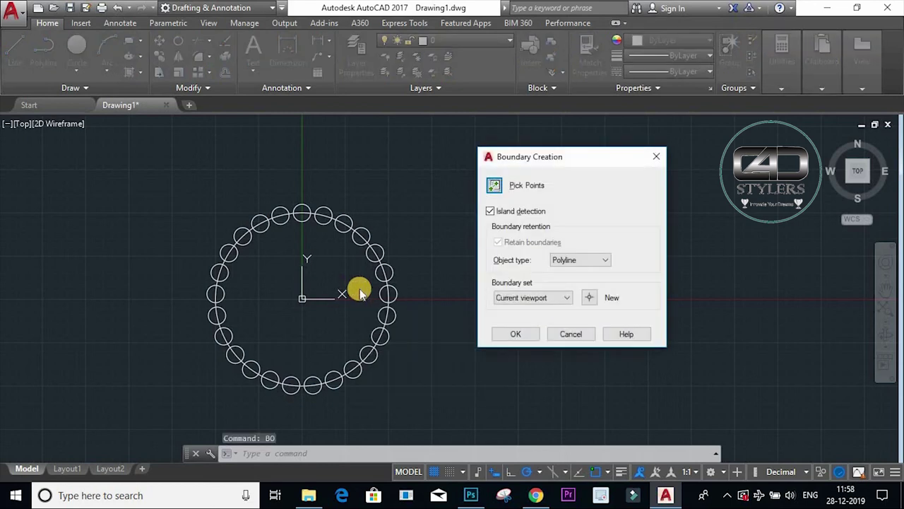
{"action": "left_click", "coordinate": [494, 185]}
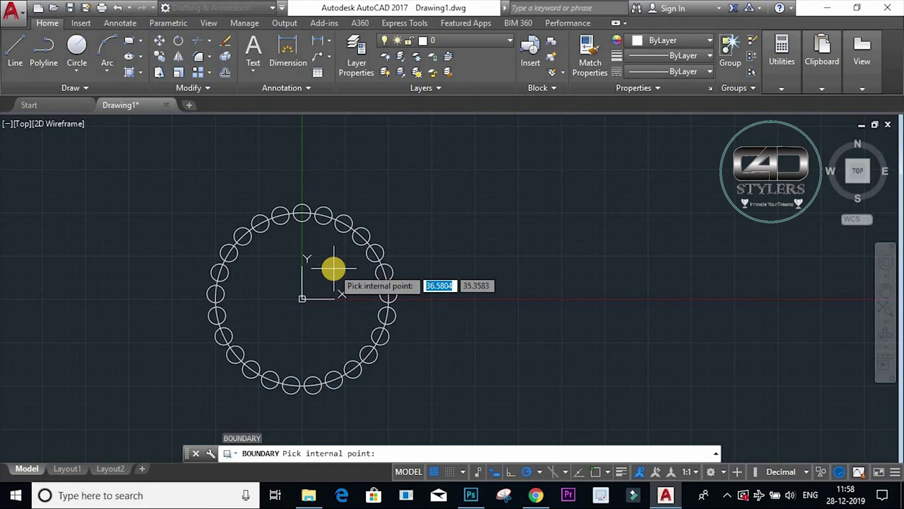
{"action": "left_click", "coordinate": [333, 268]}
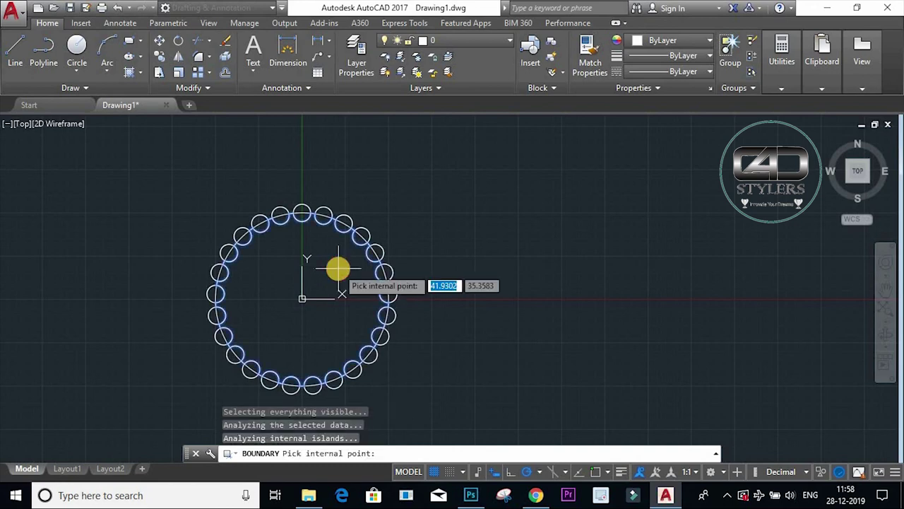
{"action": "key", "text": "Return"}
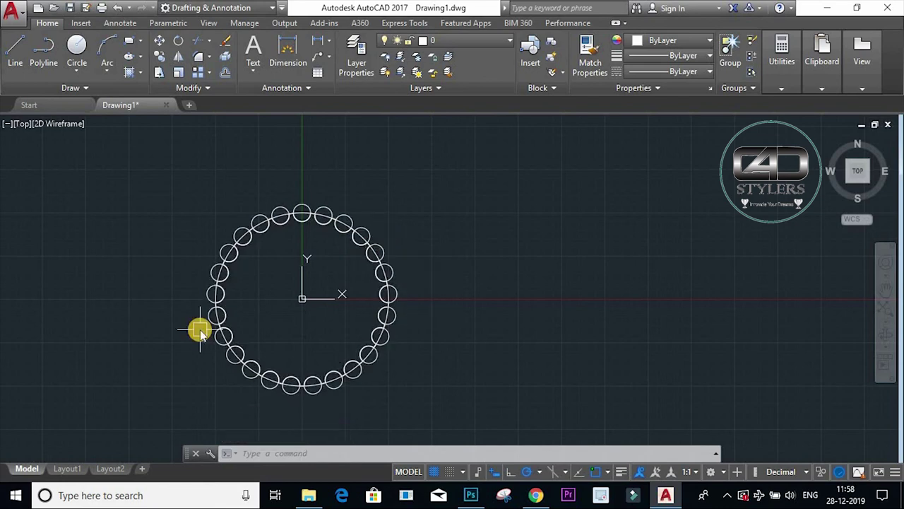
Step: Move the gear outline from the ring centre to the right of the ring
{"action": "key", "text": "Return"}
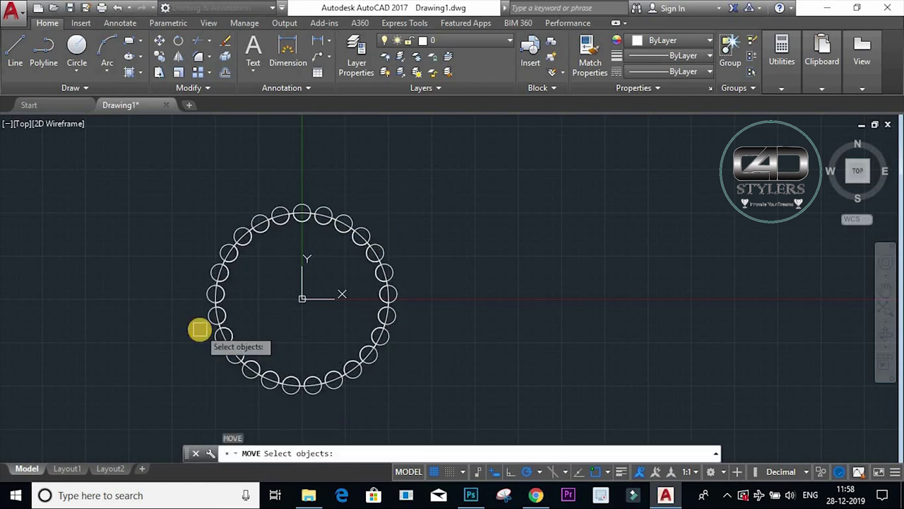
{"action": "left_click", "coordinate": [362, 264]}
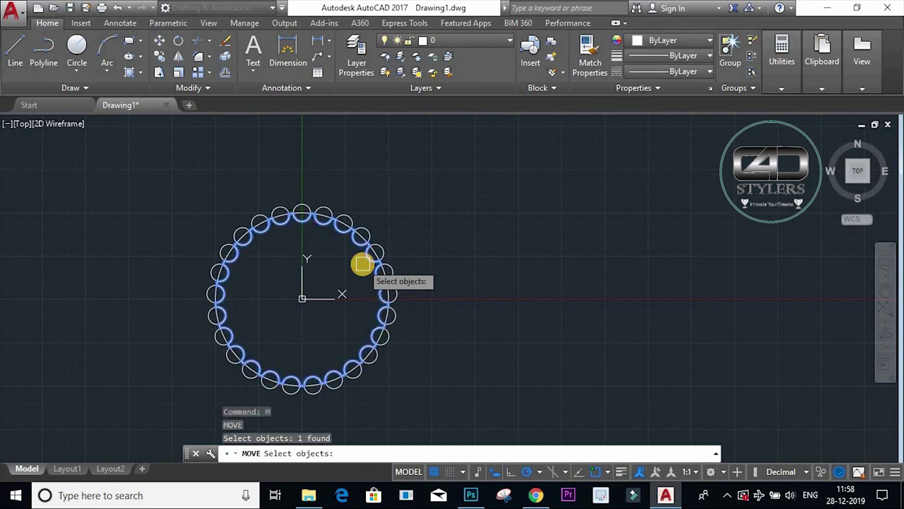
{"action": "key", "text": "Return"}
{"action": "left_click", "coordinate": [302, 298]}
{"action": "left_click", "coordinate": [607, 254]}
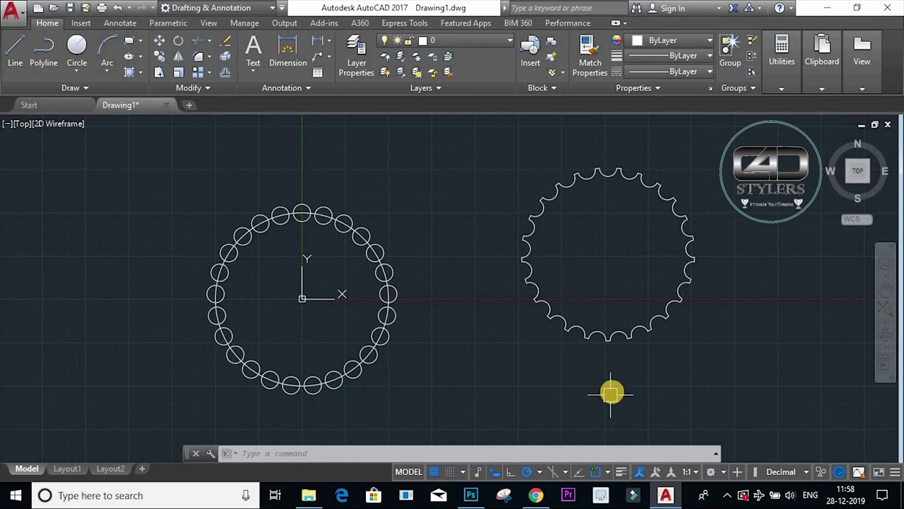
Step: Orbit to a 3D view and extrude the scalloped gear outline into a solid
{"action": "middle_click_drag", "start_coordinate": [653, 383], "coordinate": [650, 270], "text": "shift"}
{"action": "type", "text": "ext"}
{"action": "key", "text": "Return"}
{"action": "left_click", "coordinate": [647, 304]}
{"action": "key", "text": "Return"}
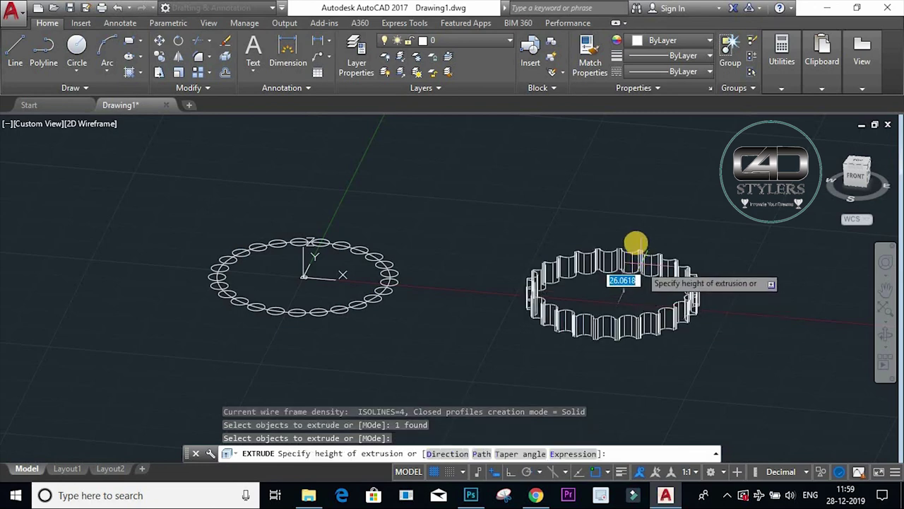
{"action": "left_click", "coordinate": [632, 198]}
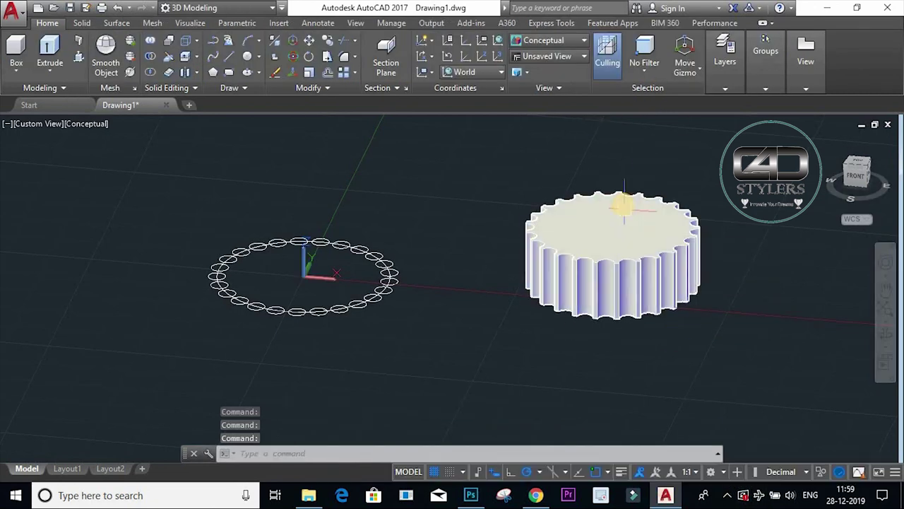
{"action": "middle_click_drag", "start_coordinate": [617, 214], "coordinate": [447, 327], "text": "shift"}
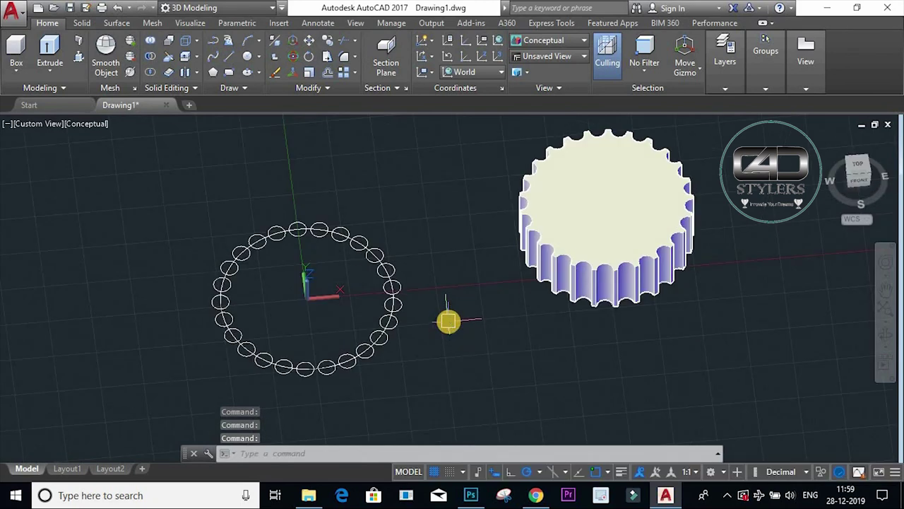
{"action": "type", "text": "c"}
{"action": "key", "text": "Return"}
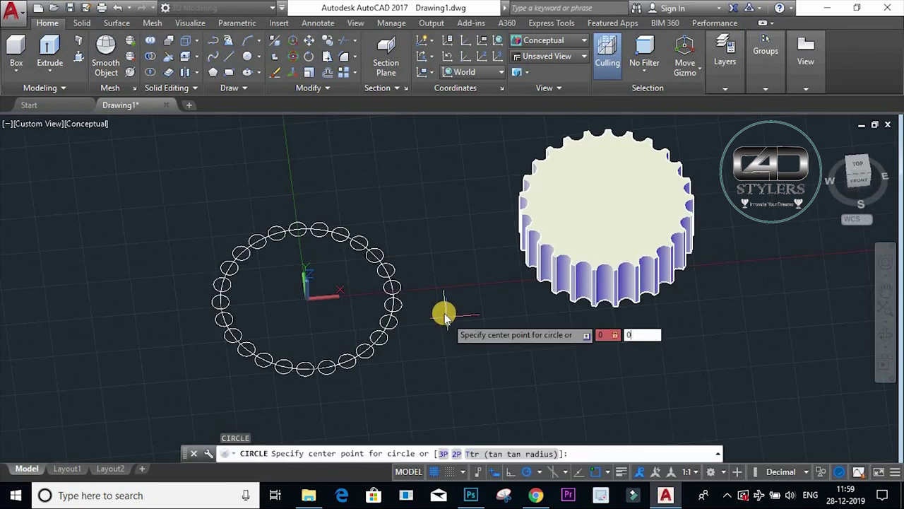
Step: Draw a radius-110 circle centred at 0,0 around the ring
{"action": "type", "text": "0,0"}
{"action": "key", "text": "Return"}
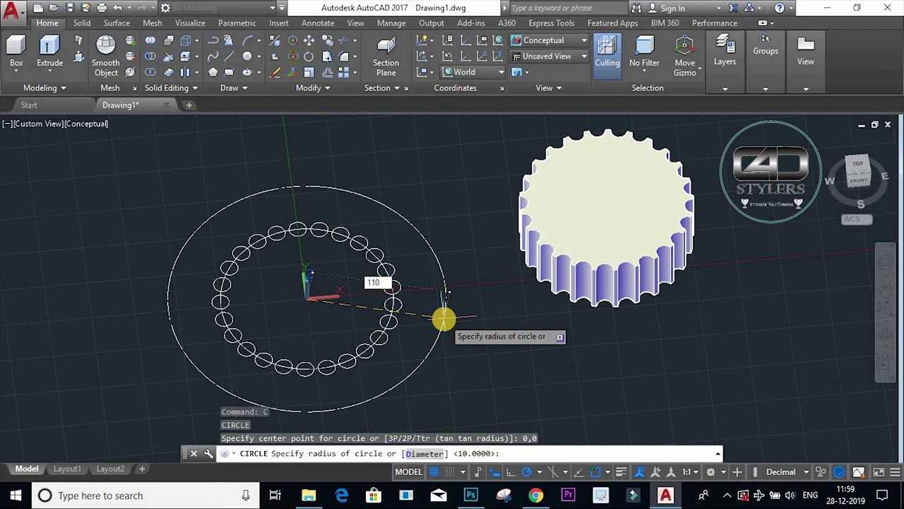
{"action": "type", "text": "110"}
{"action": "key", "text": "Return"}
{"action": "scroll", "coordinate": [390, 286], "scroll_direction": "up", "scroll_amount": 5}
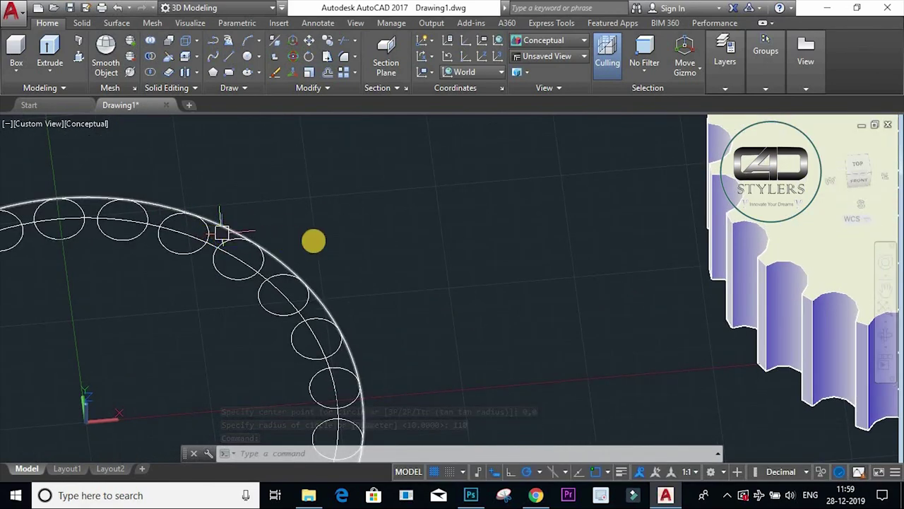
Step: Create a boundary outline of one gap between the big circle and ring circles
{"action": "type", "text": "BIo"}
{"action": "key", "text": "Return"}
{"action": "type", "text": "BO"}
{"action": "key", "text": "Return"}
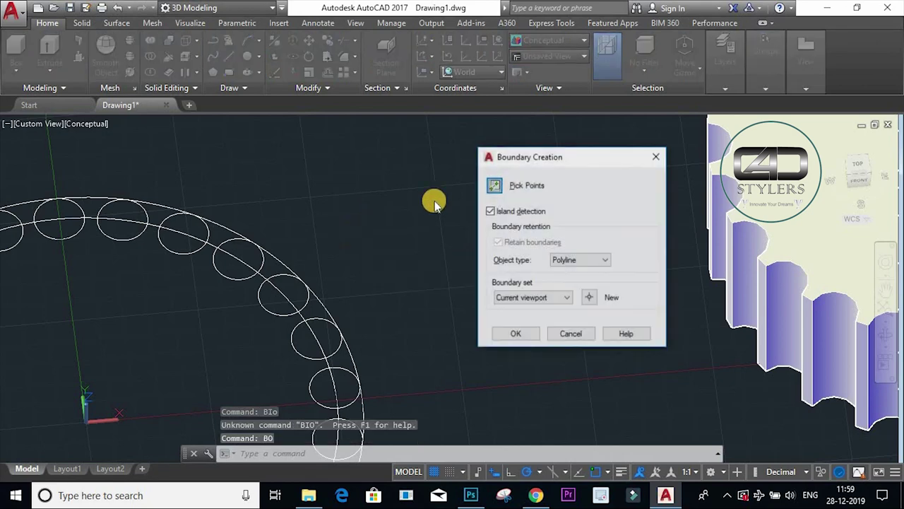
{"action": "left_click", "coordinate": [272, 264]}
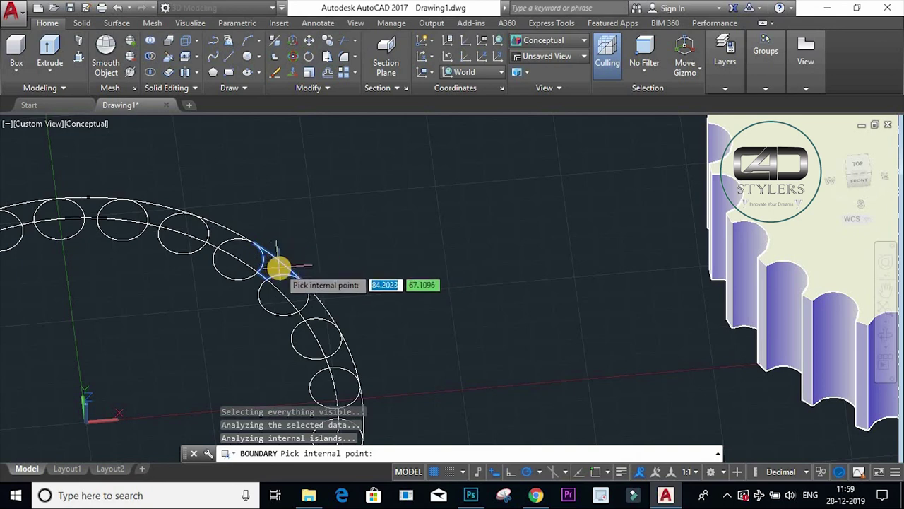
{"action": "key", "text": "Return"}
Step: Extrude the gap outline into a small solid and orbit to view it
{"action": "type", "text": "e"}
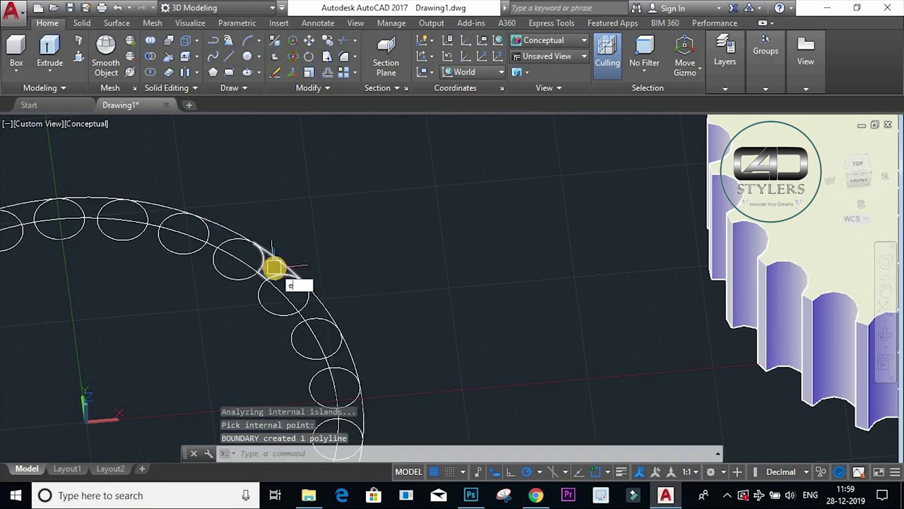
{"action": "type", "text": "xt"}
{"action": "key", "text": "Return"}
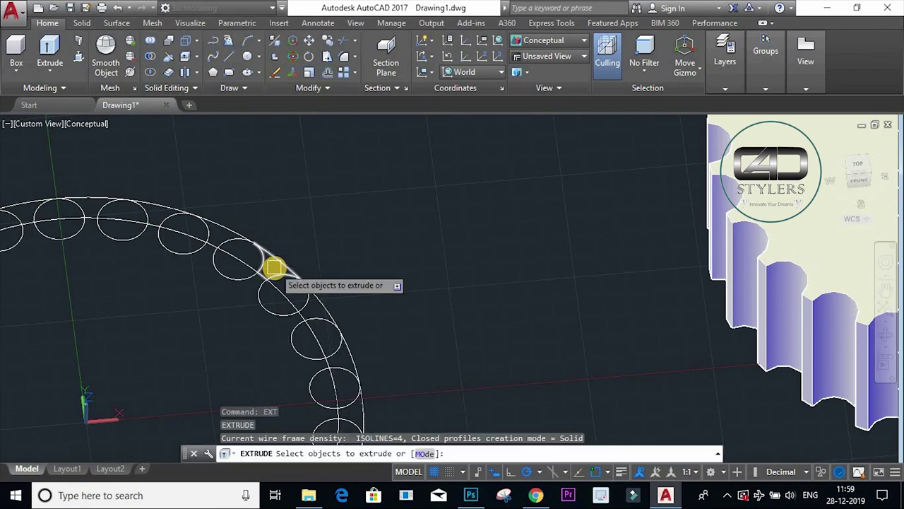
{"action": "key", "text": "Return"}
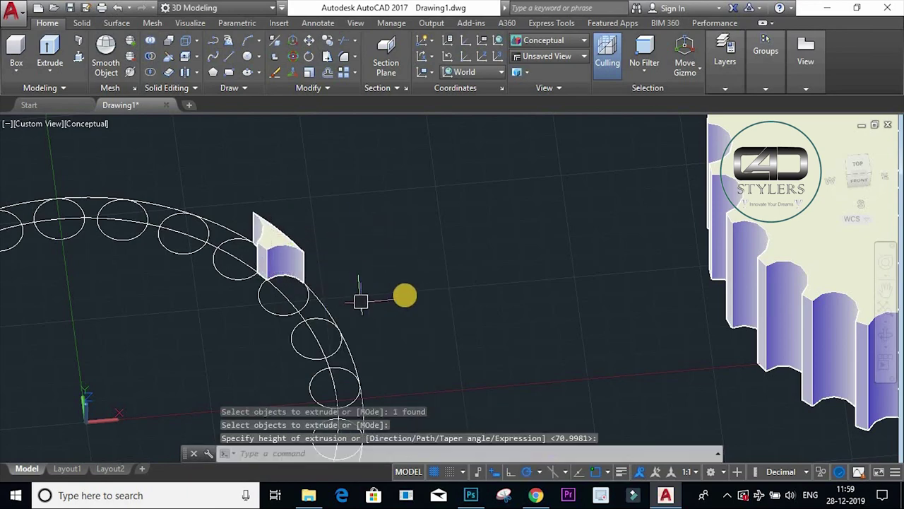
{"action": "middle_click_drag", "start_coordinate": [404, 295], "coordinate": [389, 272], "text": "shift"}
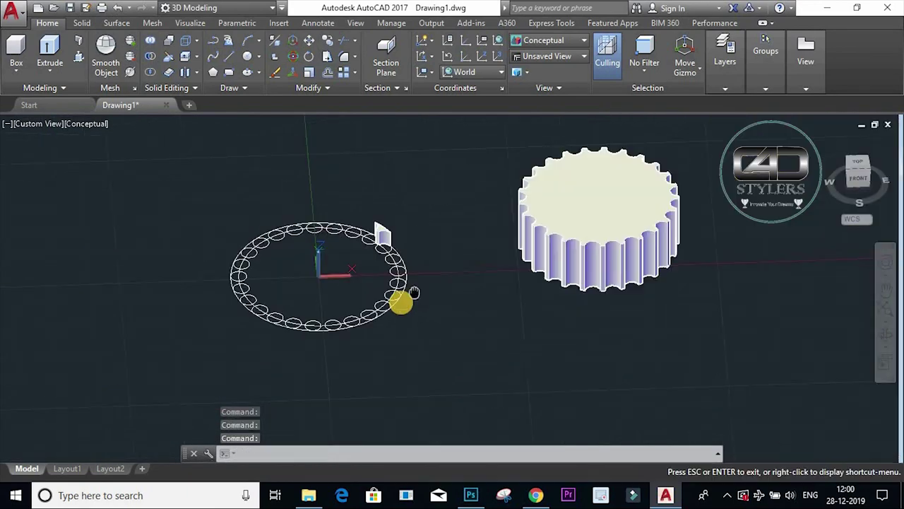
{"action": "mouse_move", "coordinate": [432, 302]}
{"action": "middle_mouse_down", "text": "shift"}
{"action": "mouse_move", "coordinate": [403, 274]}
{"action": "mouse_move", "coordinate": [462, 273]}
{"action": "mouse_move", "coordinate": [404, 295]}
{"action": "mouse_move", "coordinate": [430, 290]}
{"action": "middle_mouse_up", "text": "shift"}
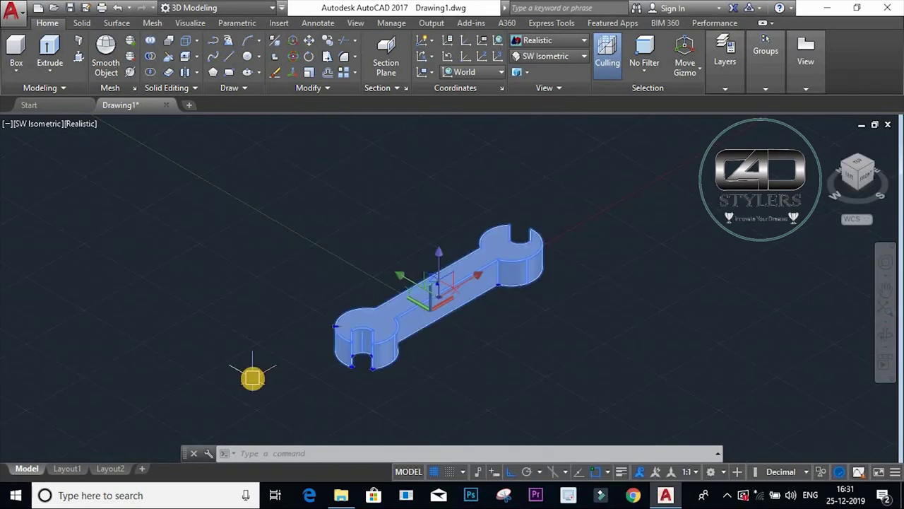